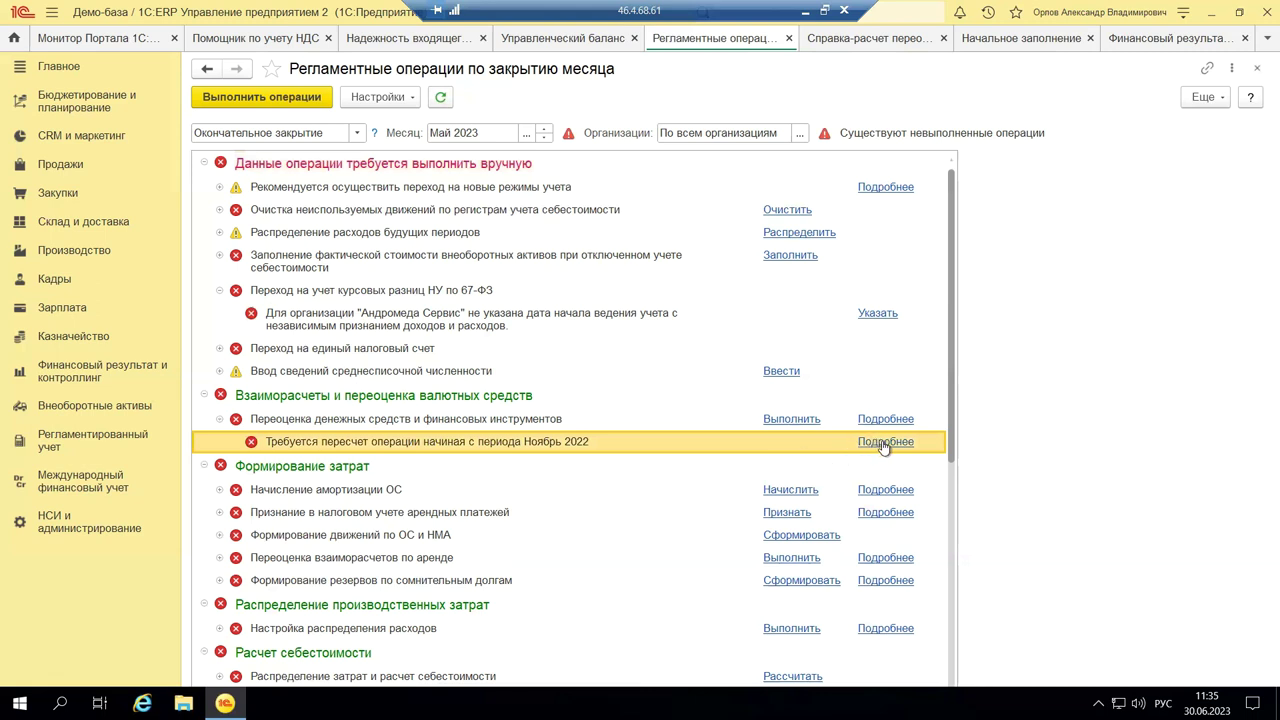
Open the detailed currency revaluation report for the recalculation required from November 2022, review its EUR and USD sections, and close it.
click(860, 446)
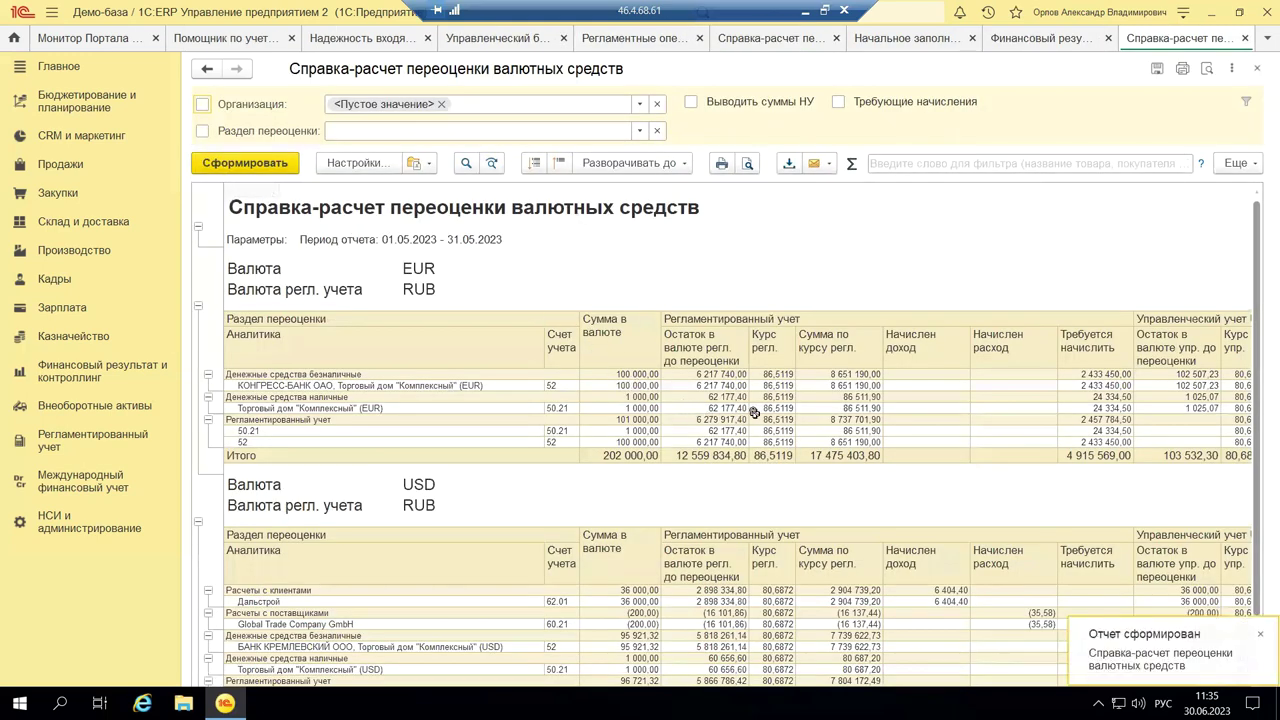
scroll(760, 415, down, 2)
scroll(766, 426, down, 4)
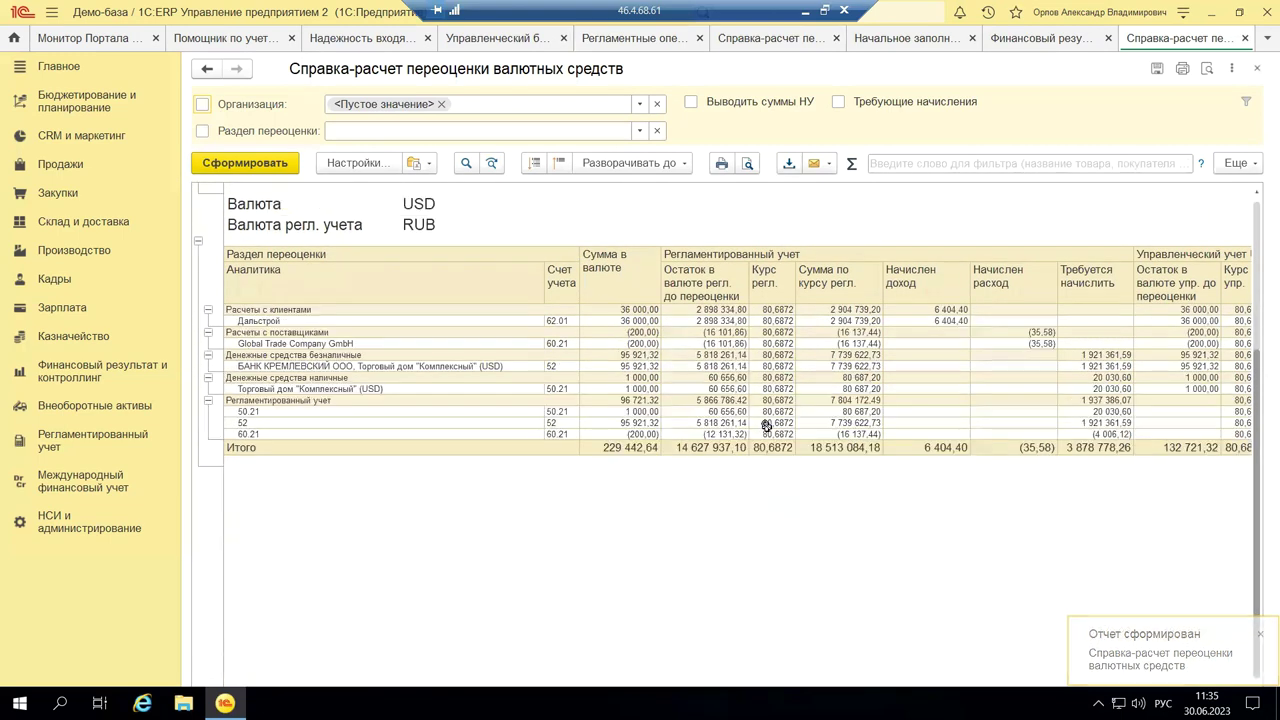
scroll(766, 426, up, 5)
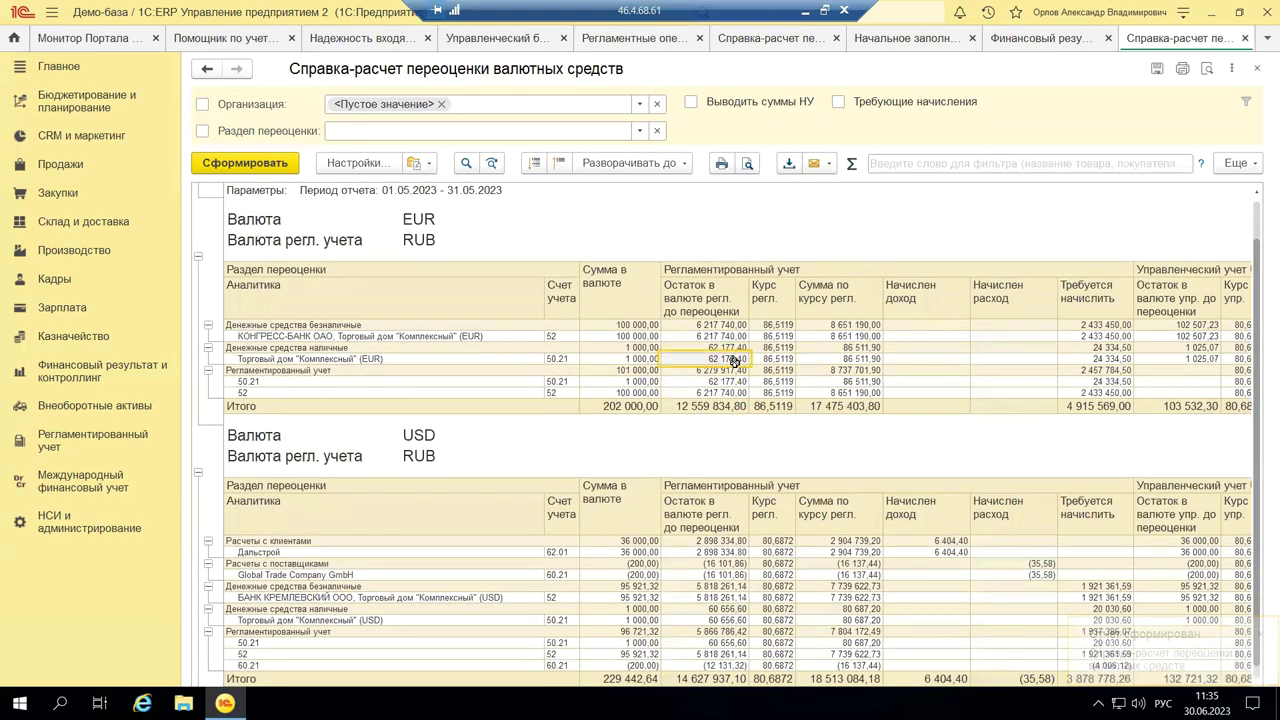
double_click(948, 372)
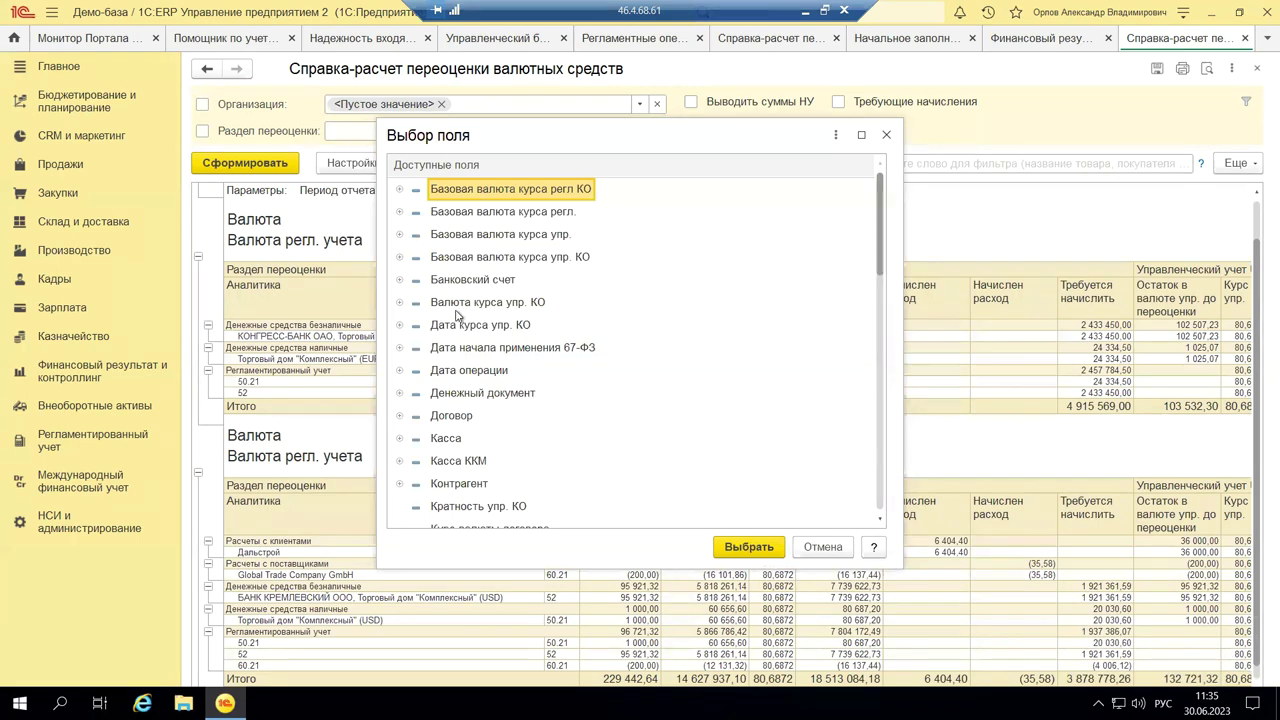
click(888, 136)
click(1257, 68)
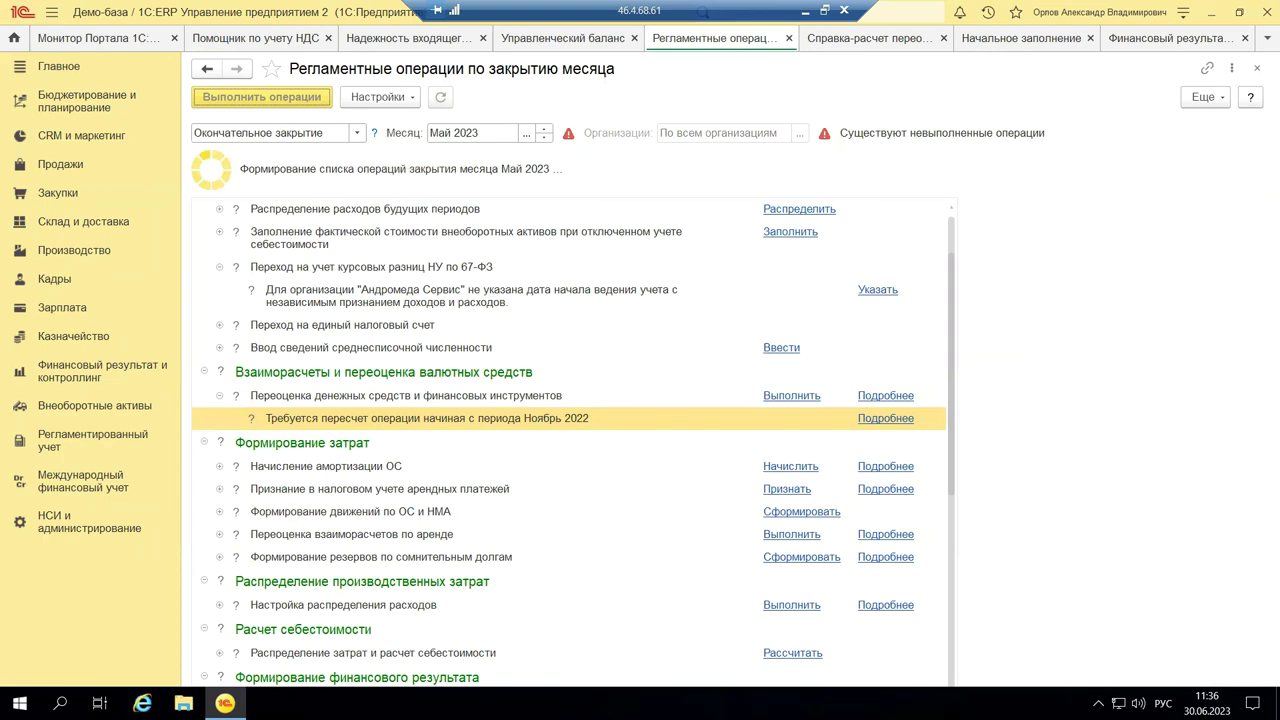
From the regulatory documents list, view the first 31.05.2023 exchange difference calculation for Торговый дом "Комплексный", and close the document.
click(106, 374)
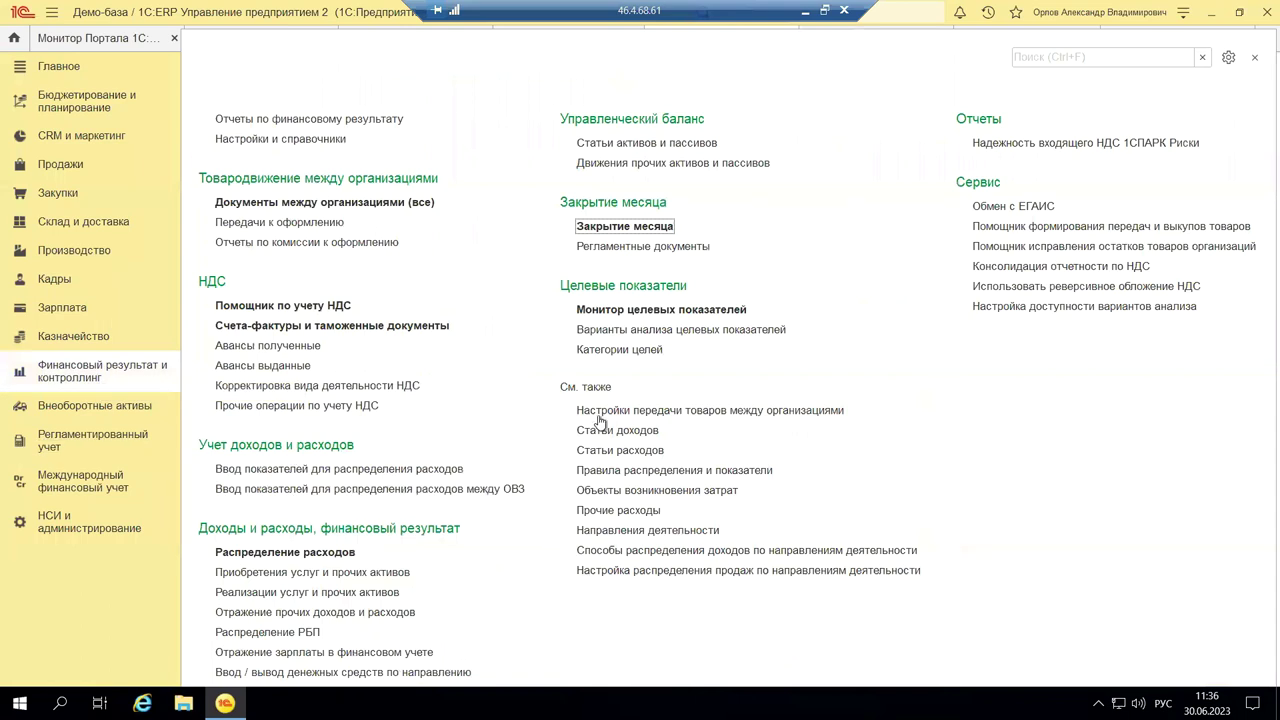
click(594, 246)
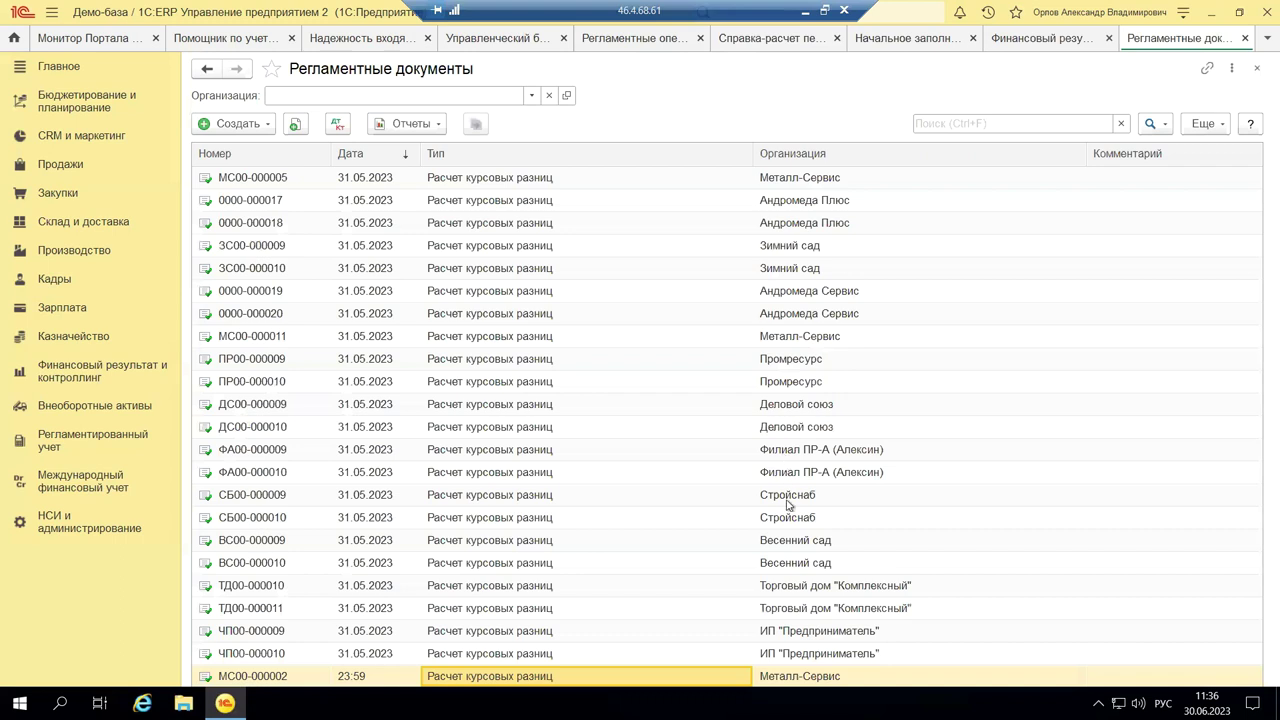
click(492, 588)
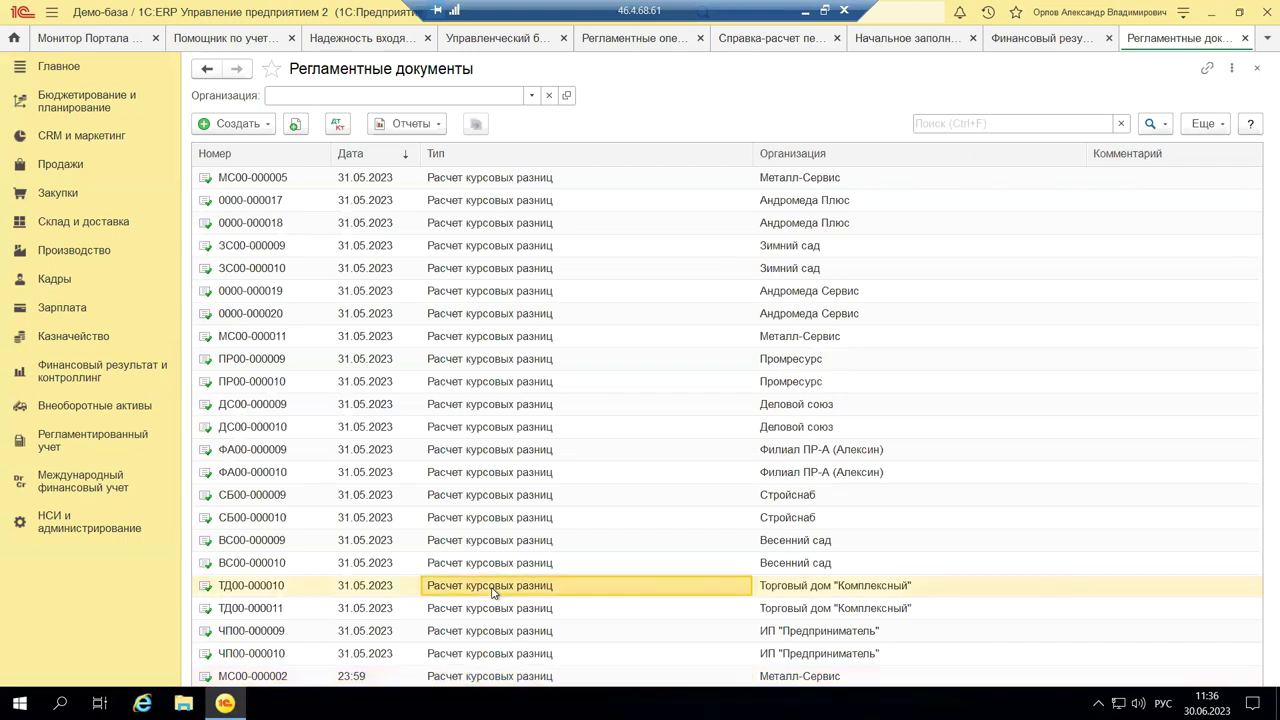
double_click(492, 590)
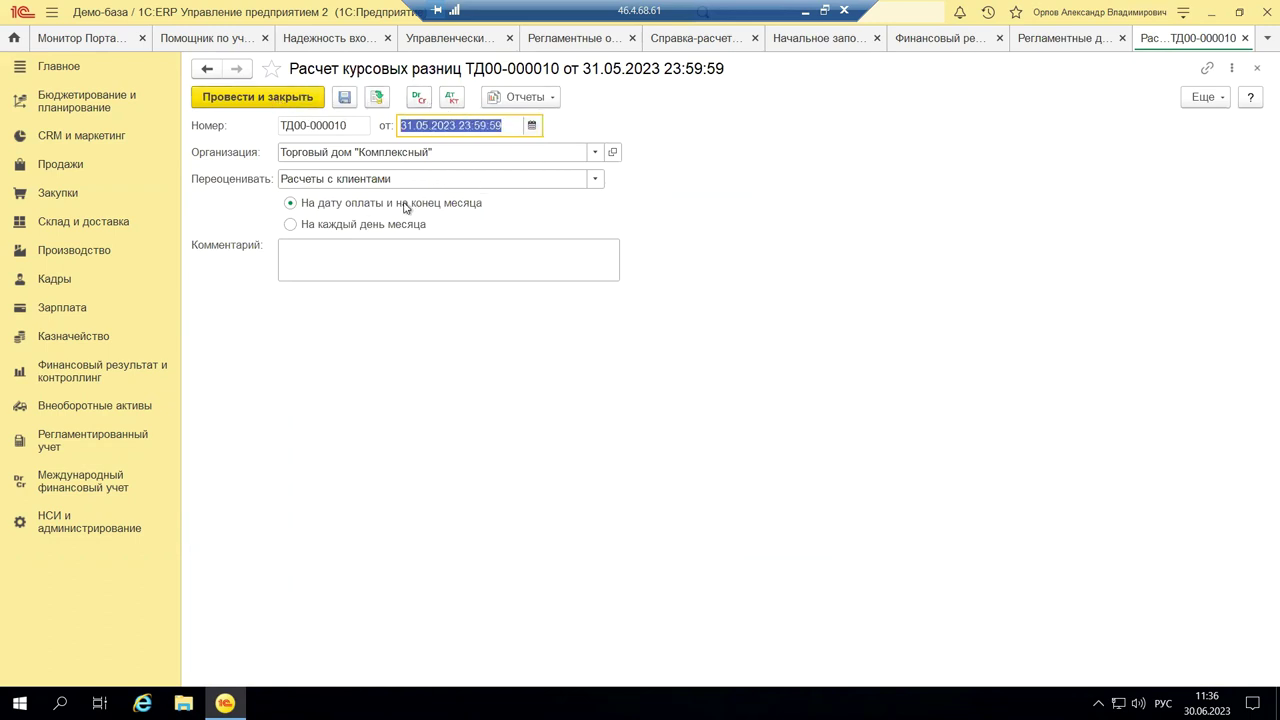
click(1255, 70)
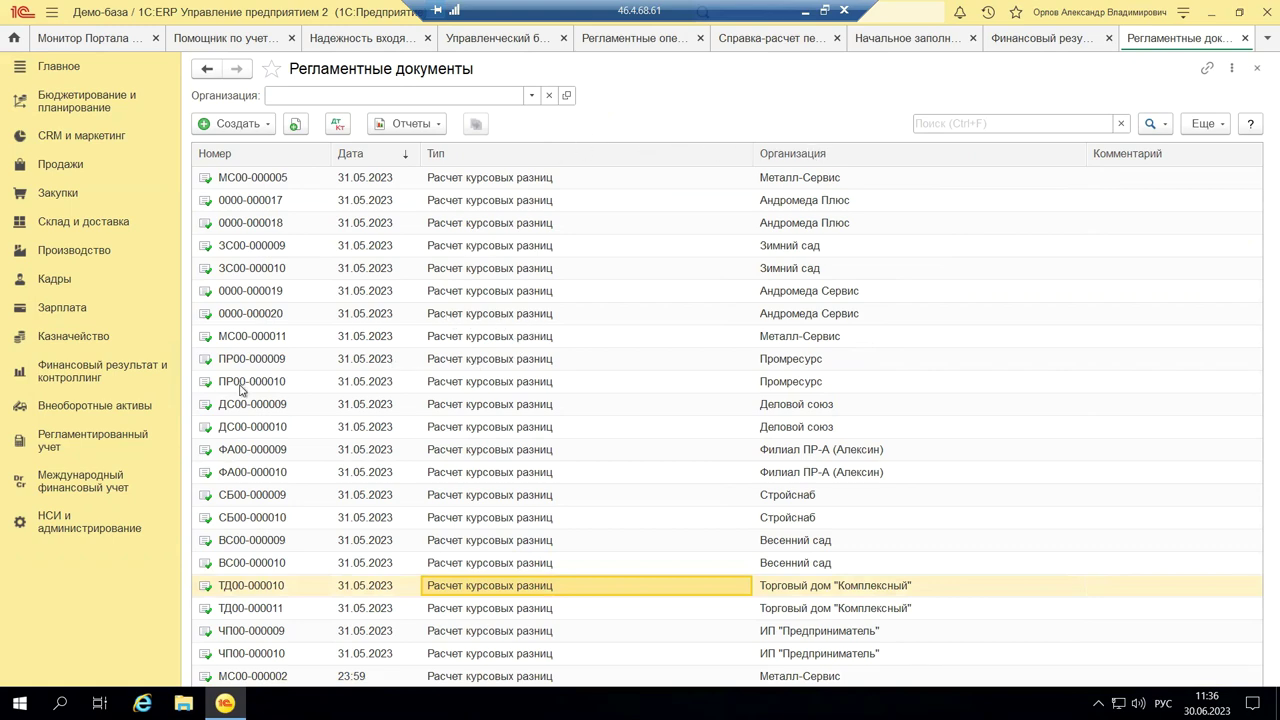
Open the VAT accounting assistant (Помощник по учету НДС) and review its invoice, foreign trade, other operations and reports sections.
click(94, 376)
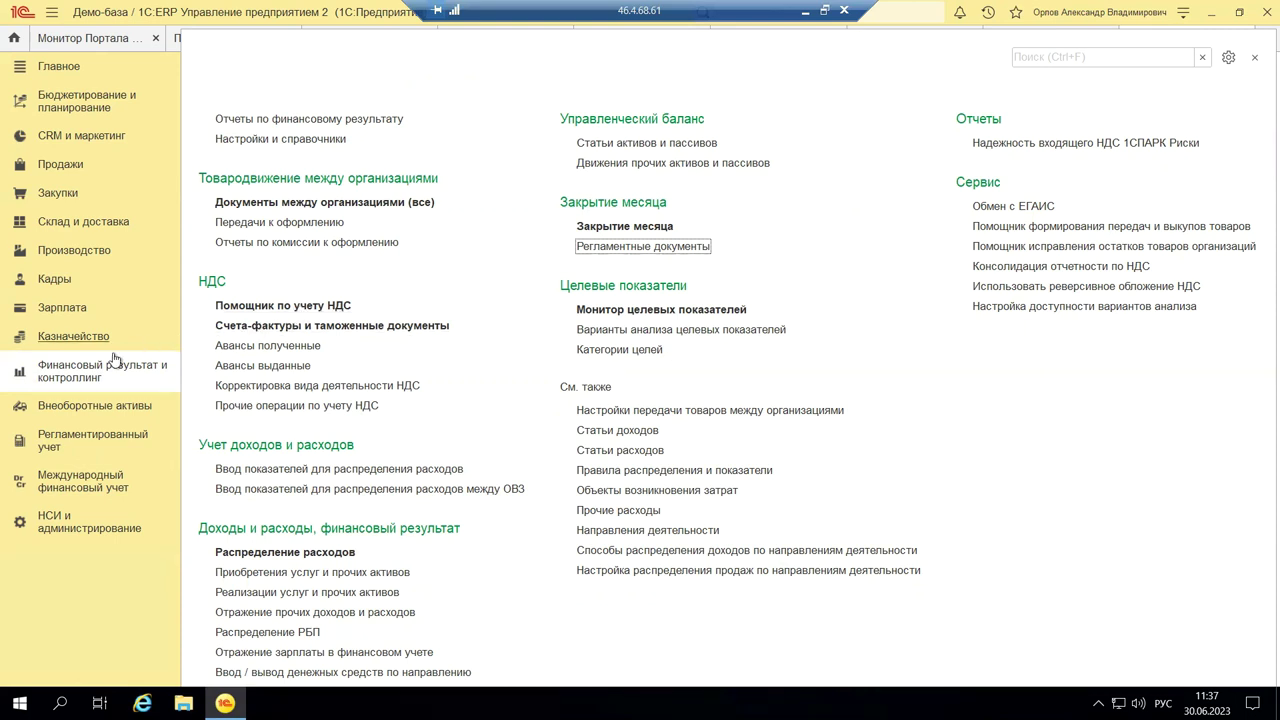
click(248, 310)
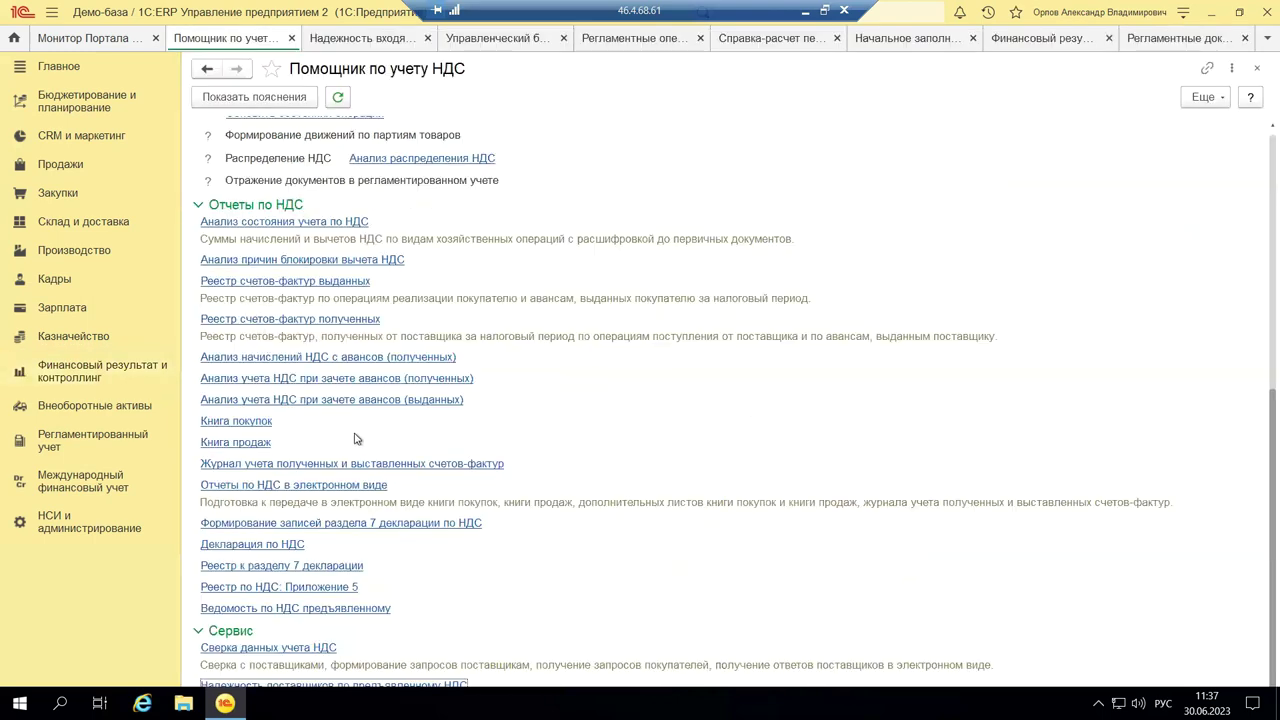
scroll(356, 440, up, 3)
scroll(356, 440, up, 2)
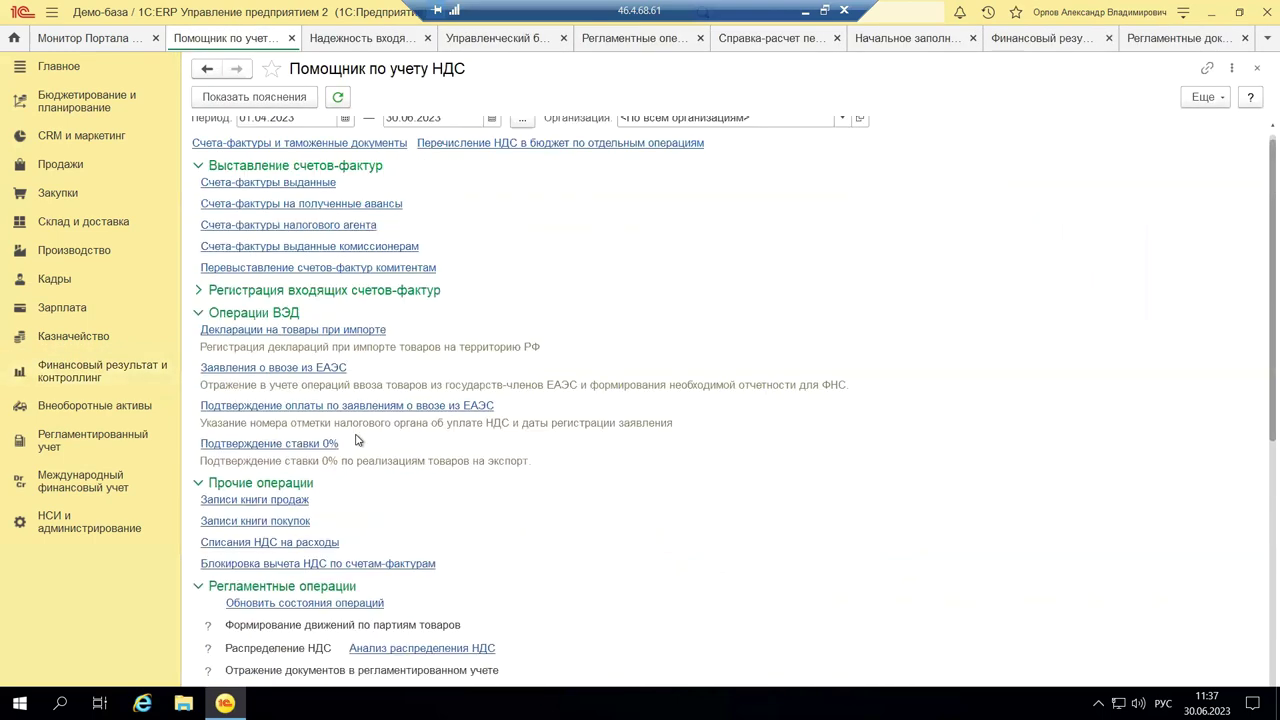
scroll(356, 440, down, 1)
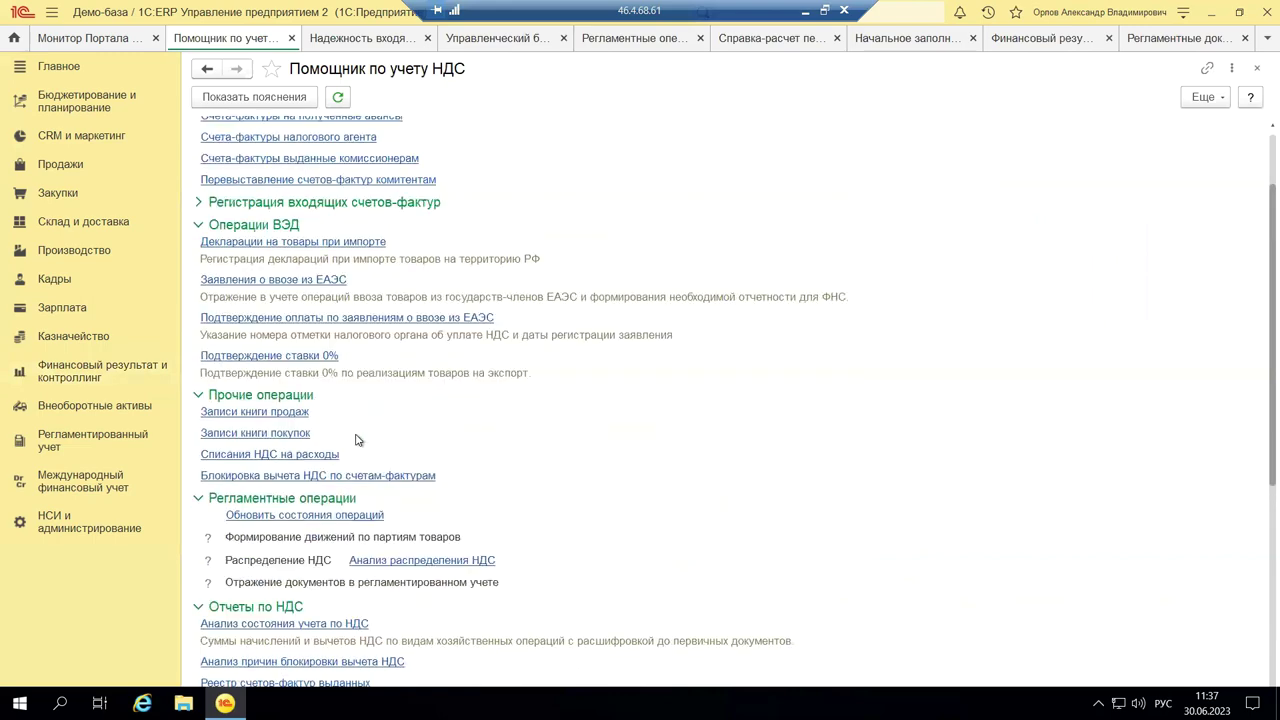
scroll(356, 440, up, 2)
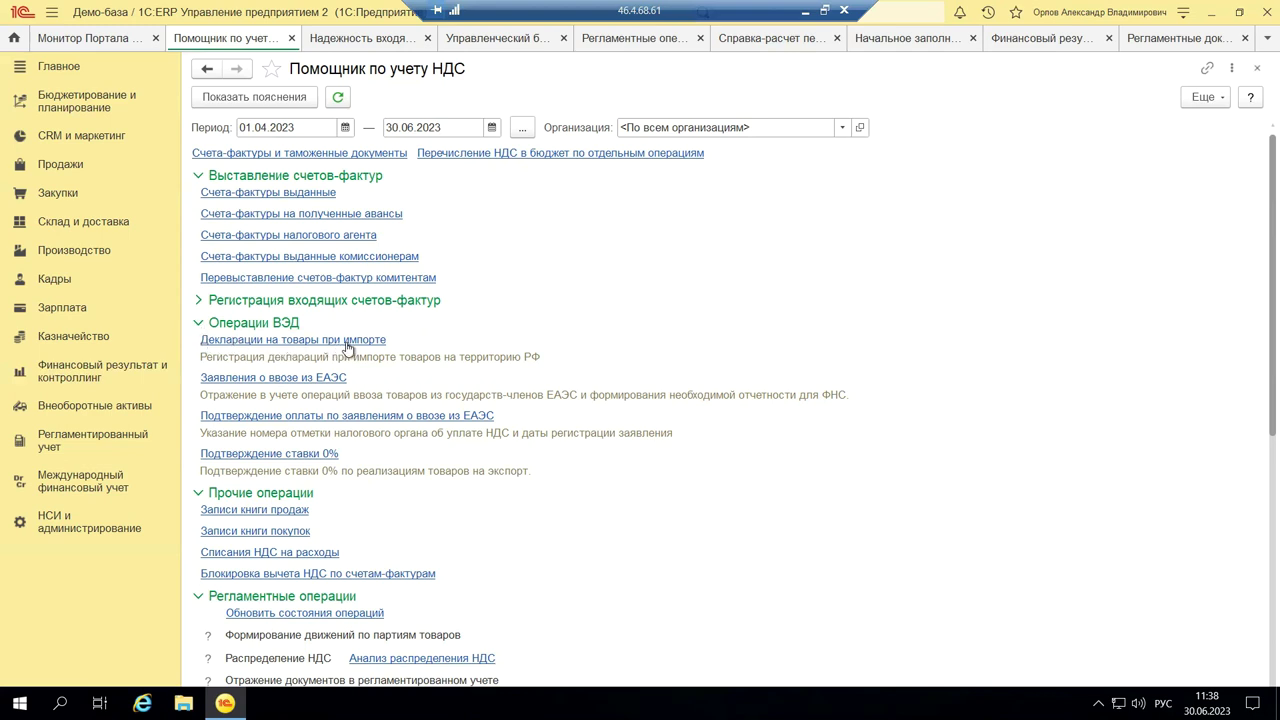
Open the import customs declarations awaiting processing, inspect the entry for supplier Фирма "LIGHT", and return to the VAT assistant.
click(241, 343)
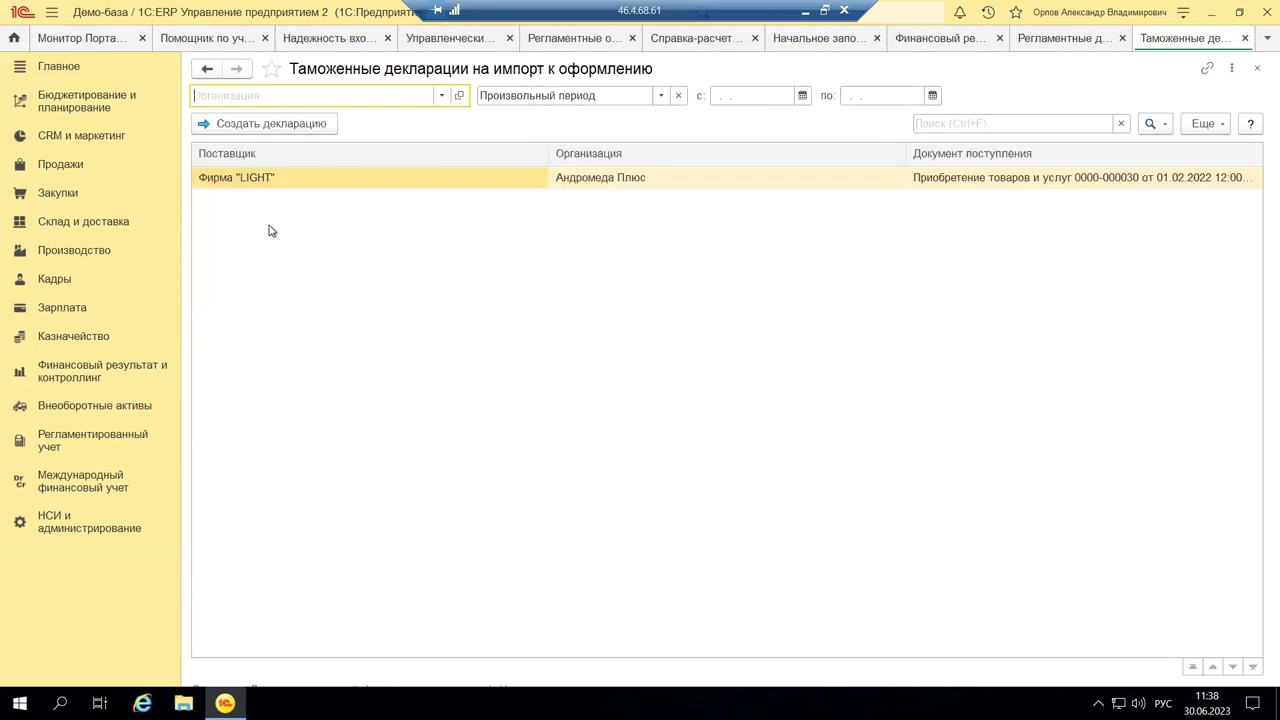
click(441, 95)
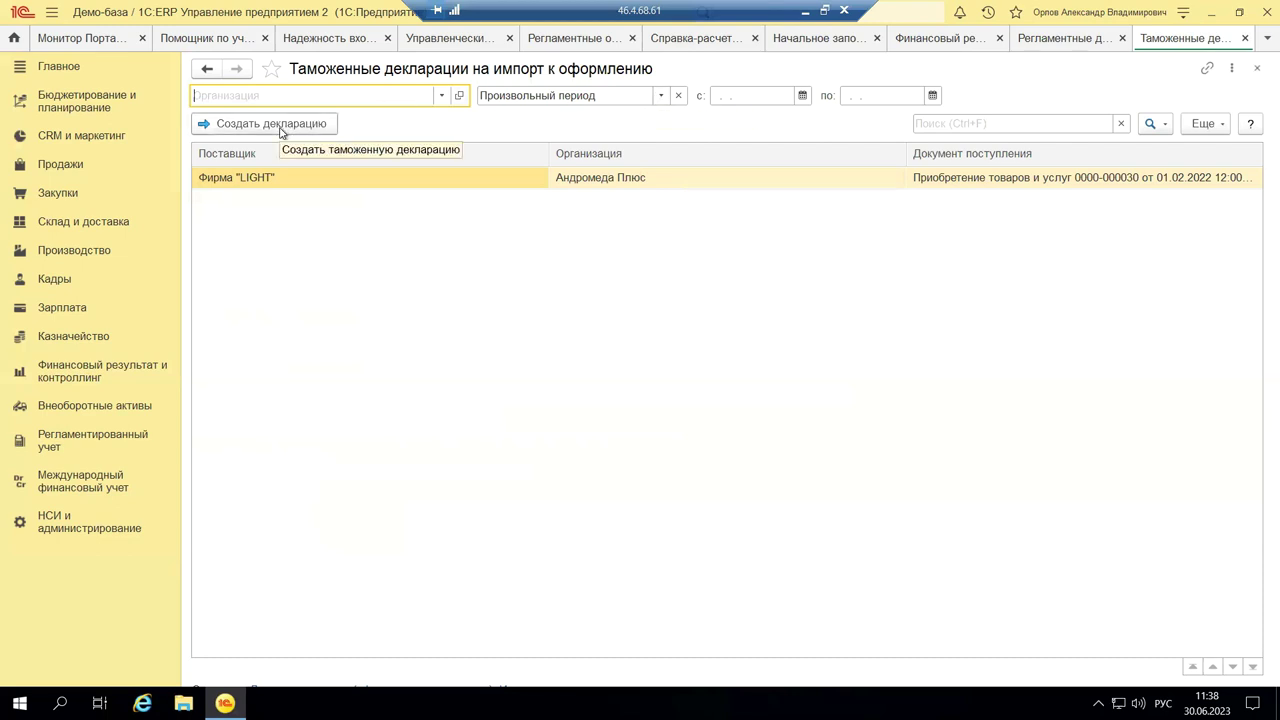
click(284, 178)
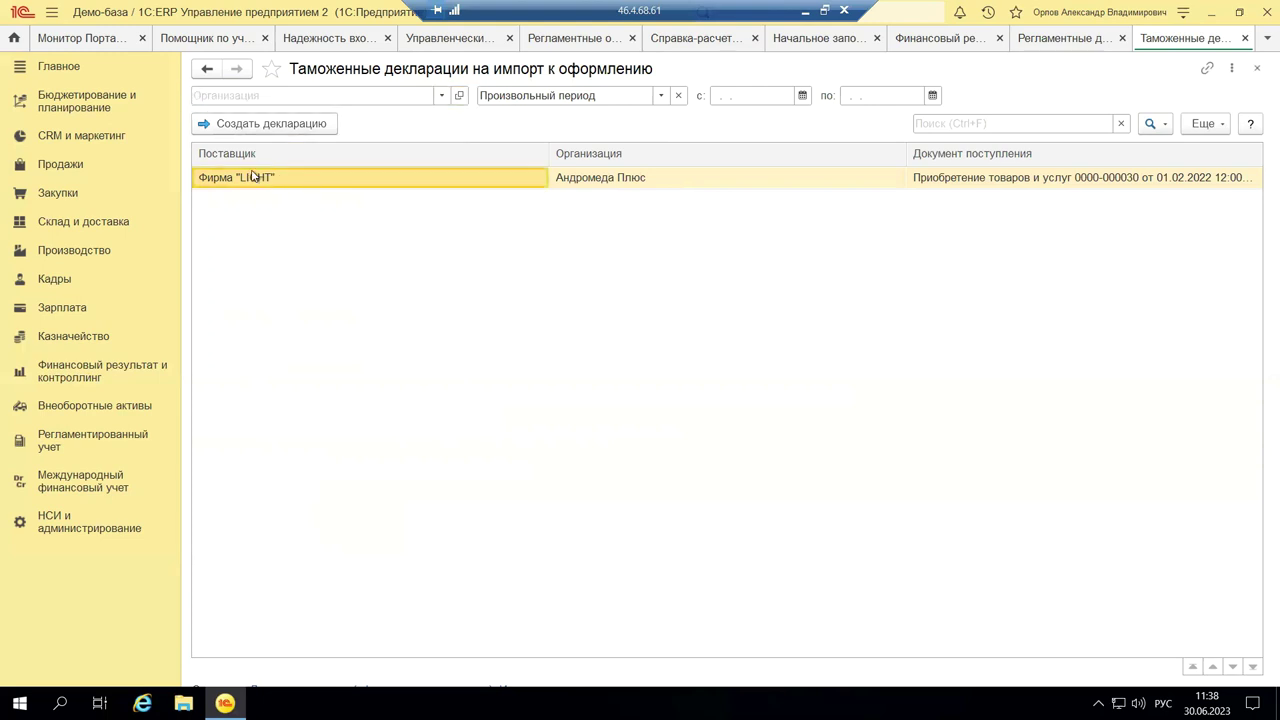
click(558, 180)
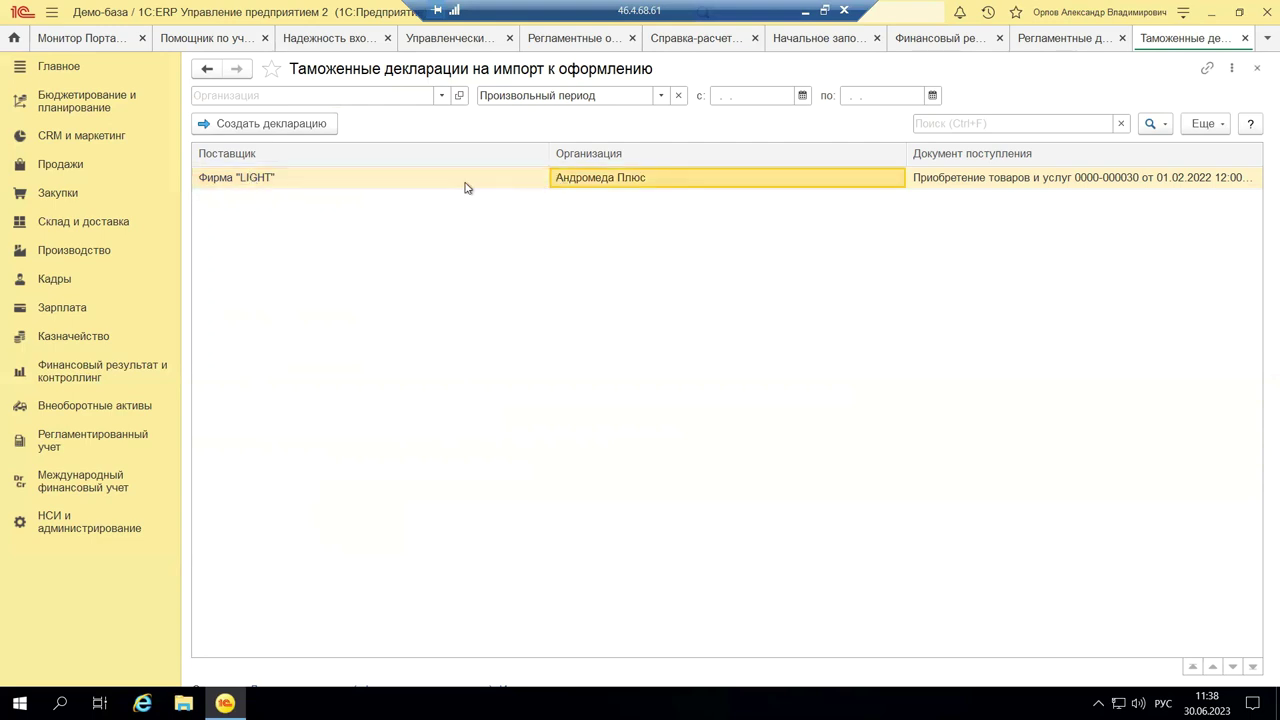
click(313, 179)
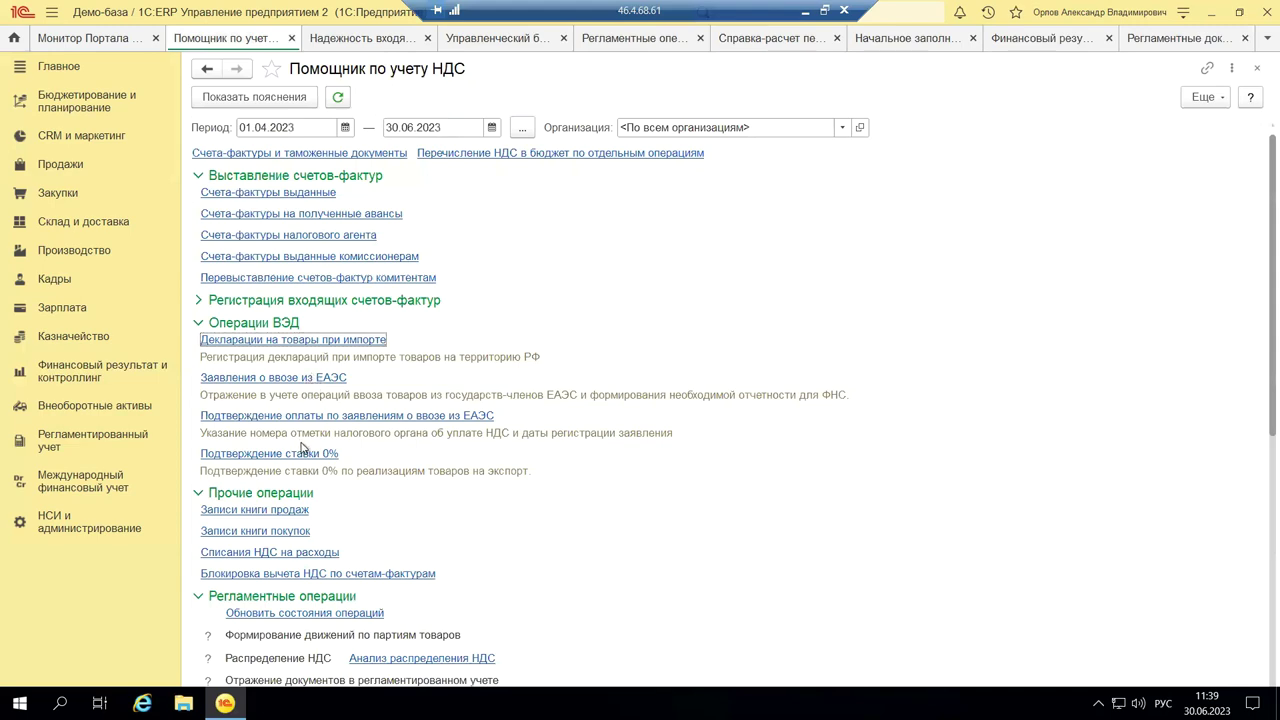
Generate the Анализ начислений НДС с авансов (полученных) report for Промресурс and inspect its invoice and VAT amount columns.
scroll(304, 449, down, 8)
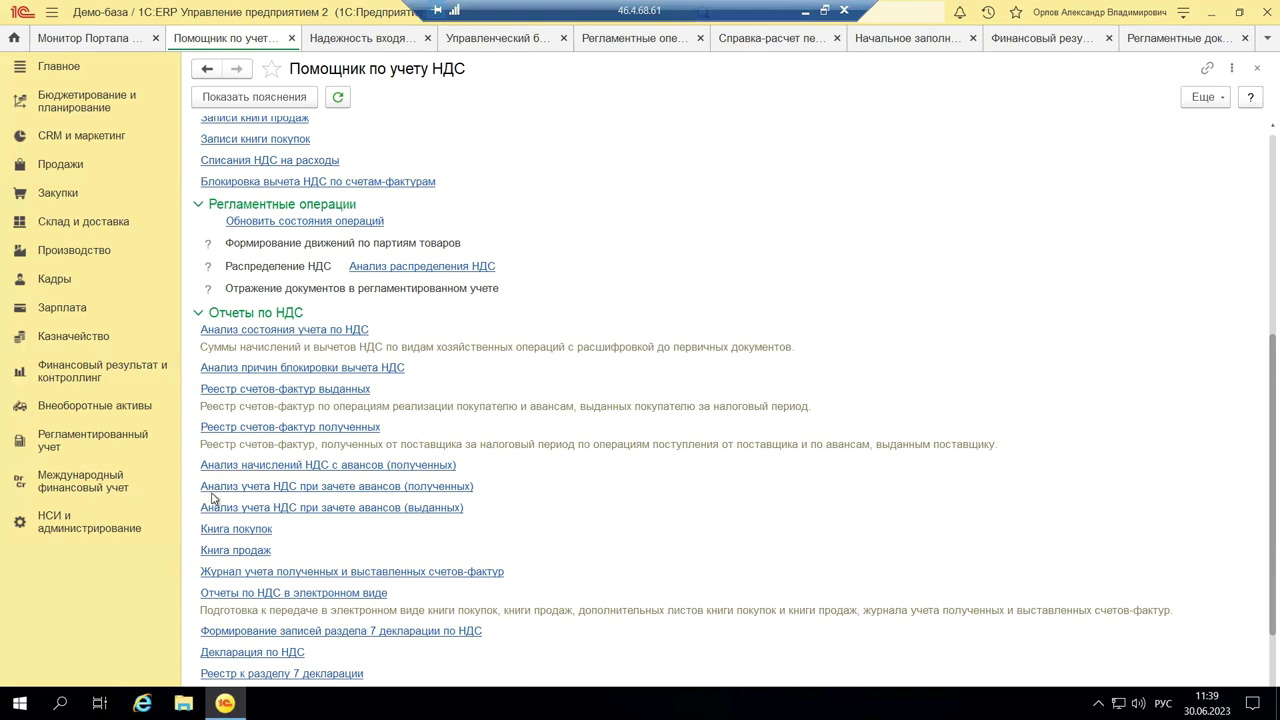
click(382, 474)
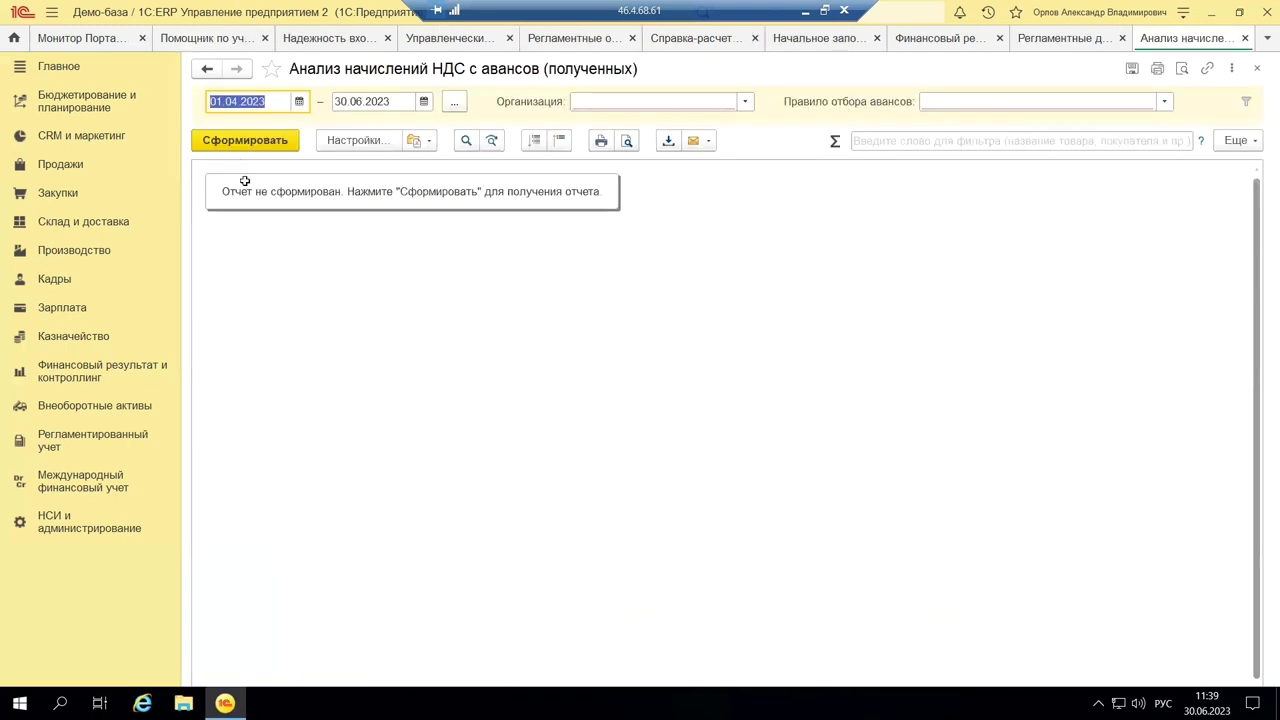
click(744, 102)
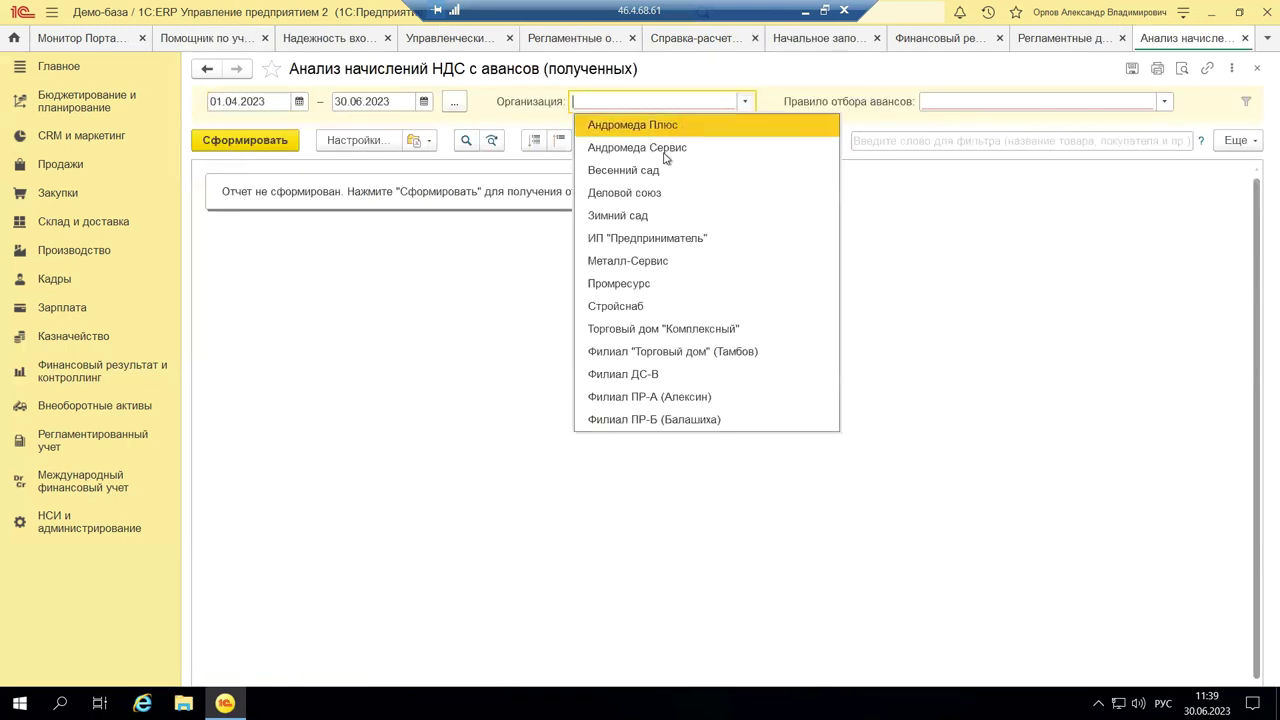
click(650, 285)
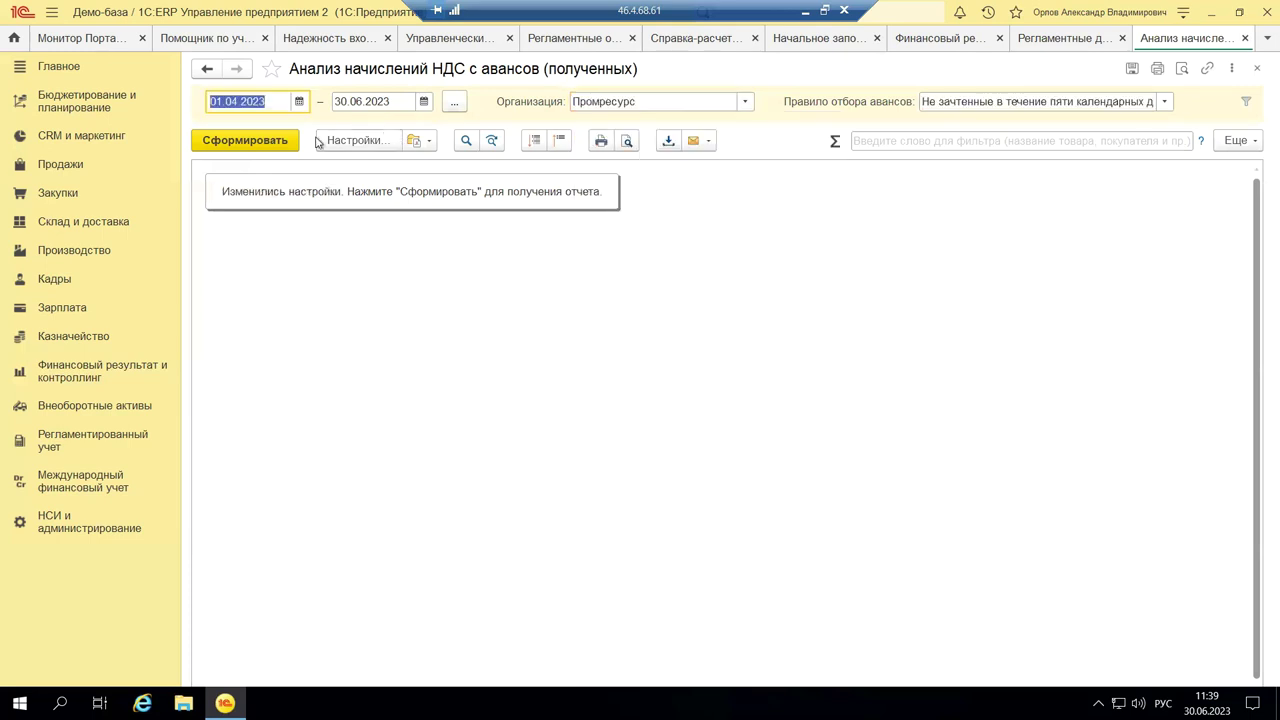
click(280, 141)
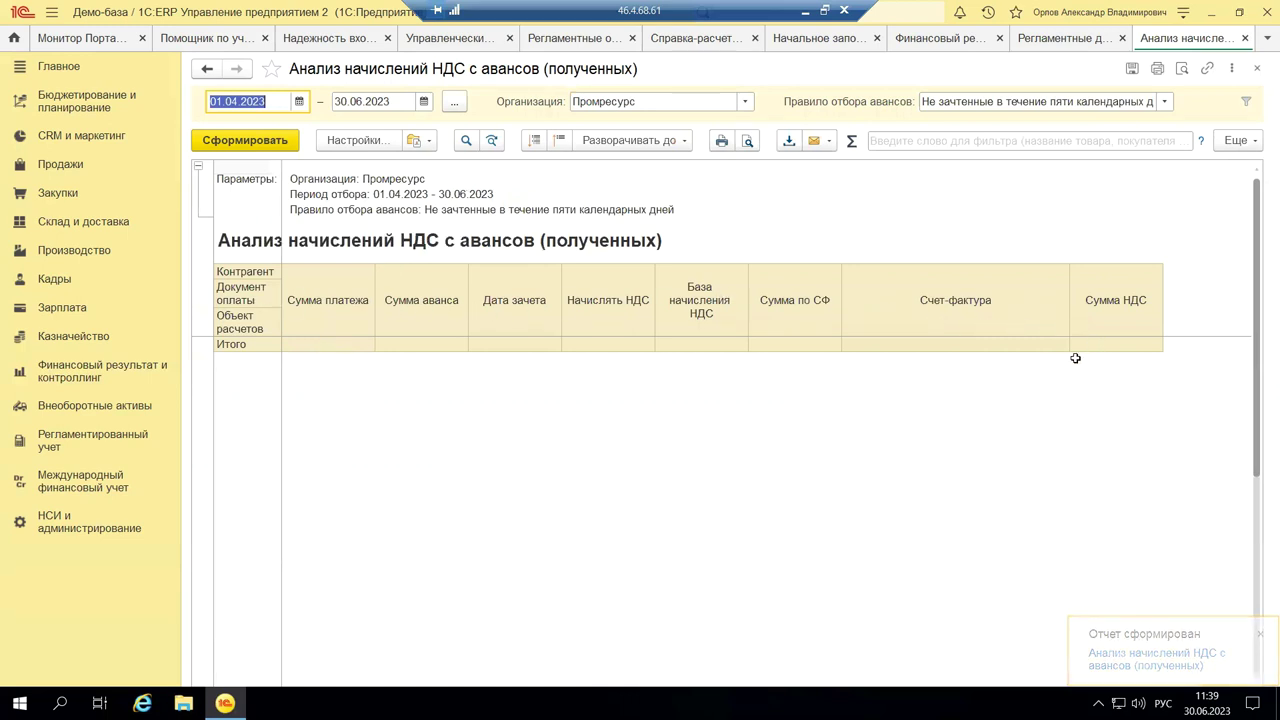
click(803, 319)
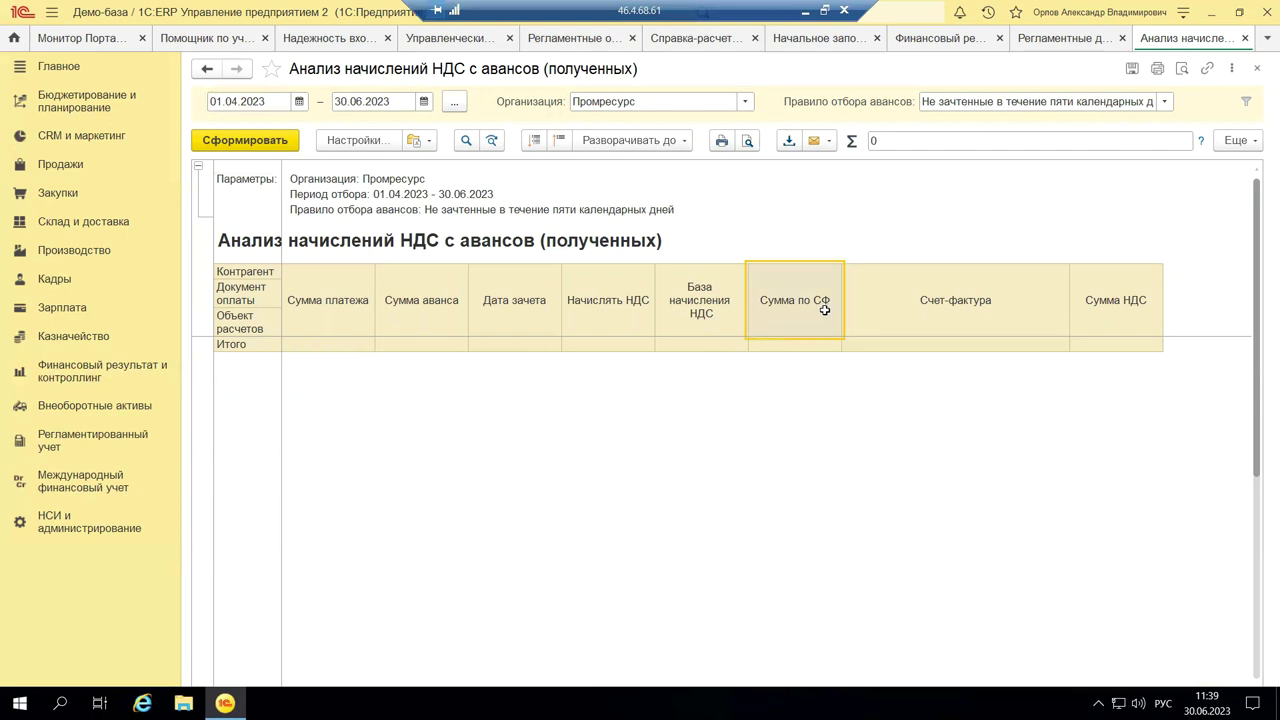
click(914, 321)
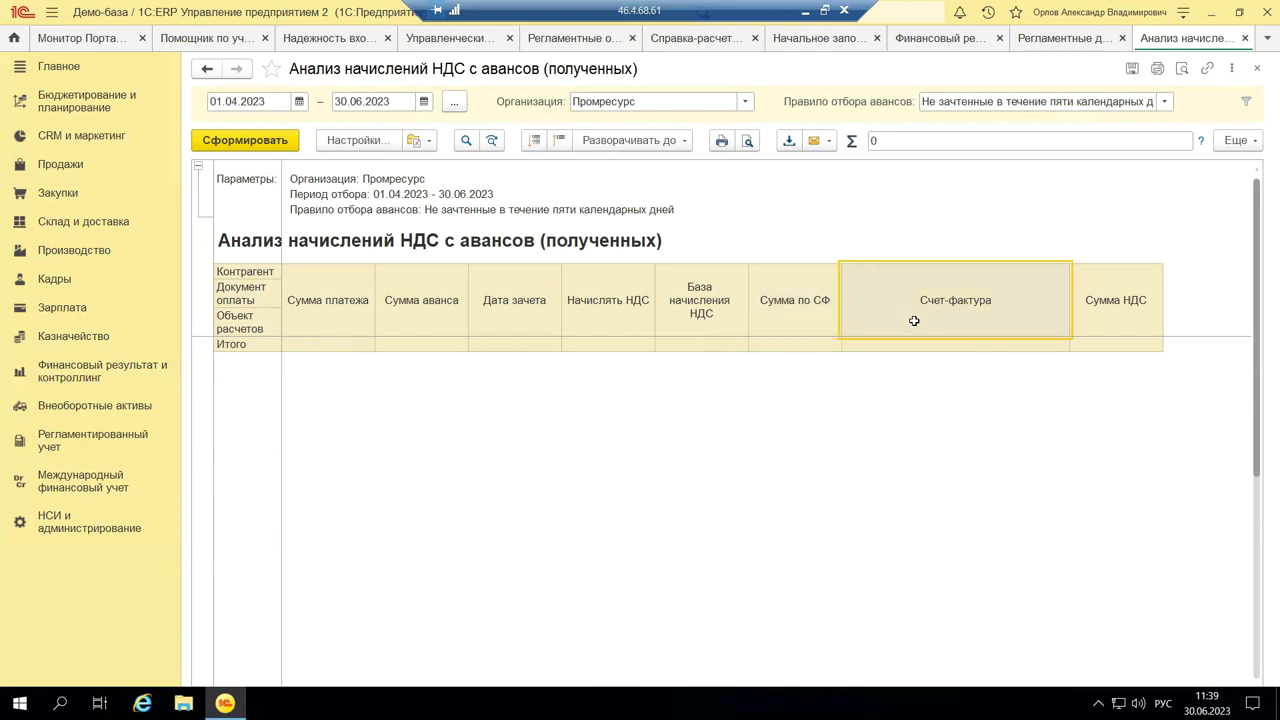
click(1106, 342)
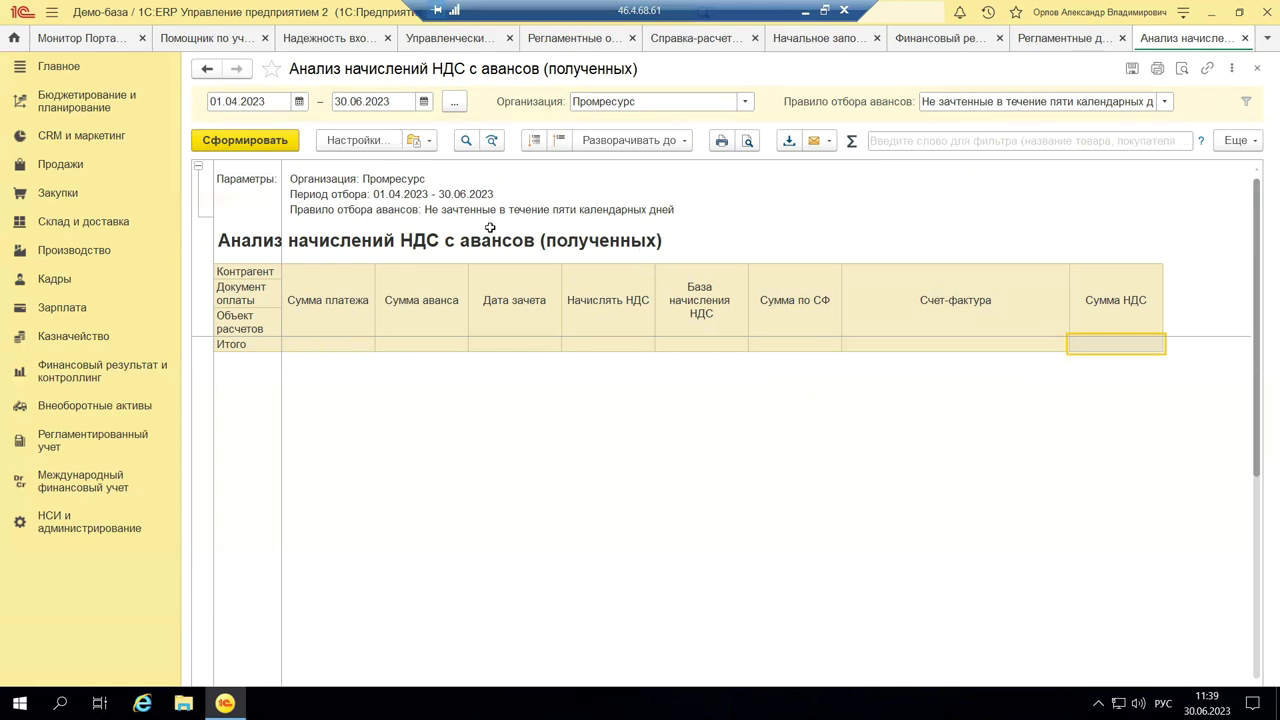
Review the report's advanced settings for filters, fields and sorting, and appearance, and close the settings and the report.
click(350, 141)
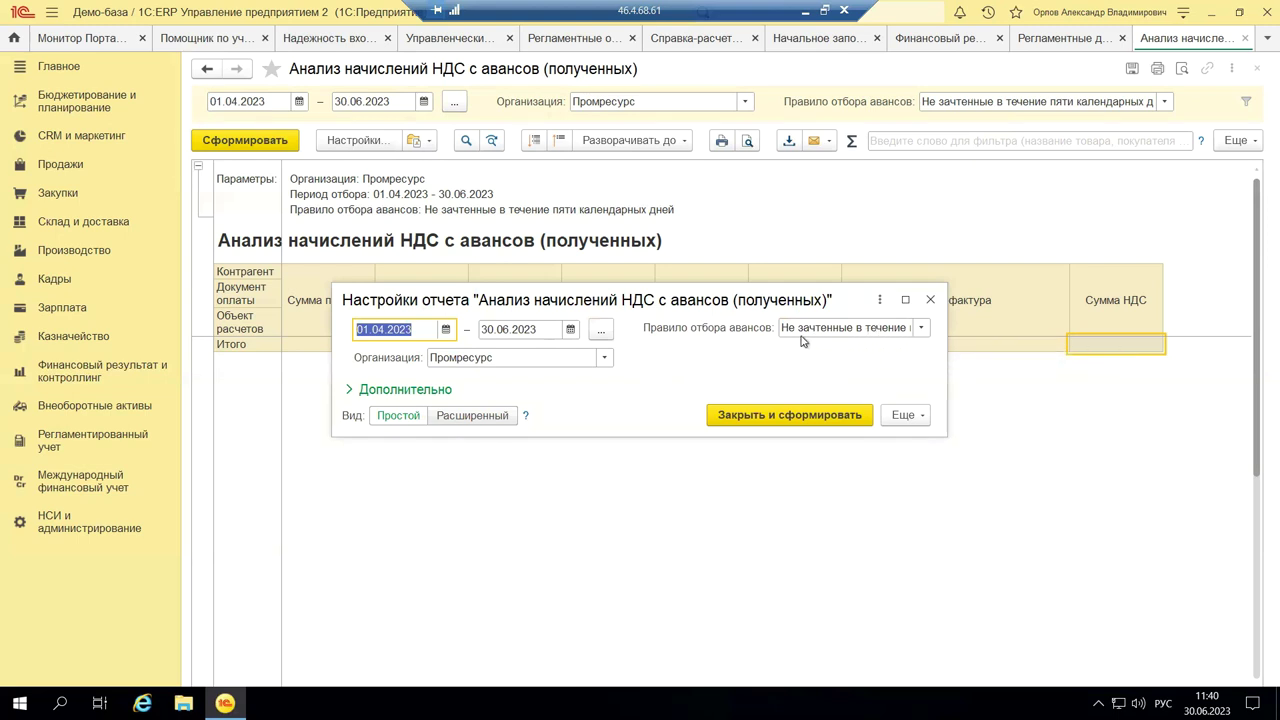
click(463, 419)
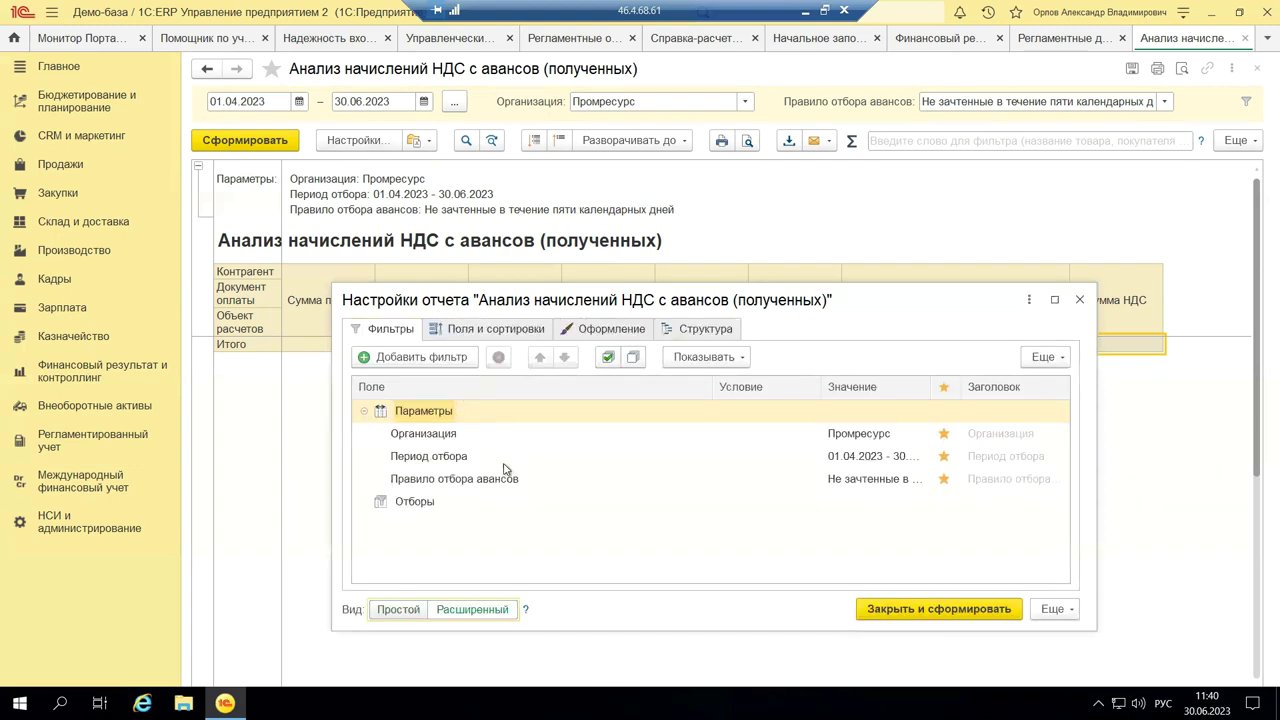
click(478, 331)
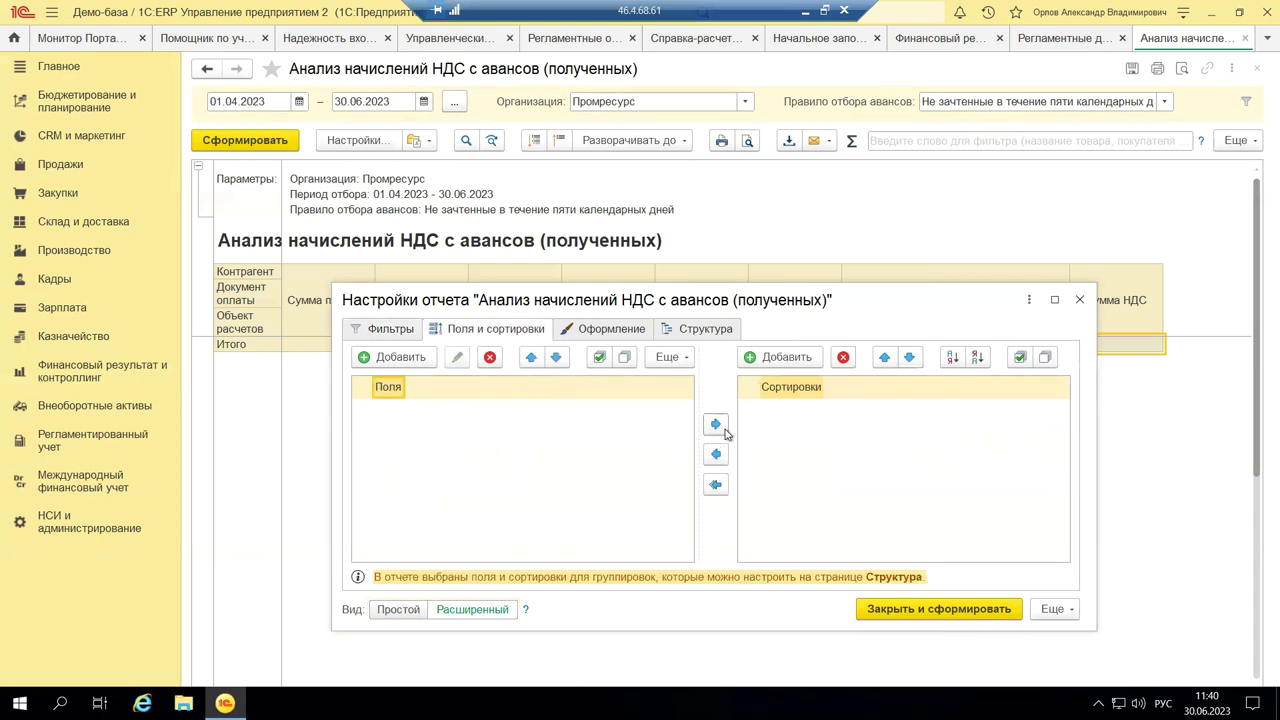
click(824, 422)
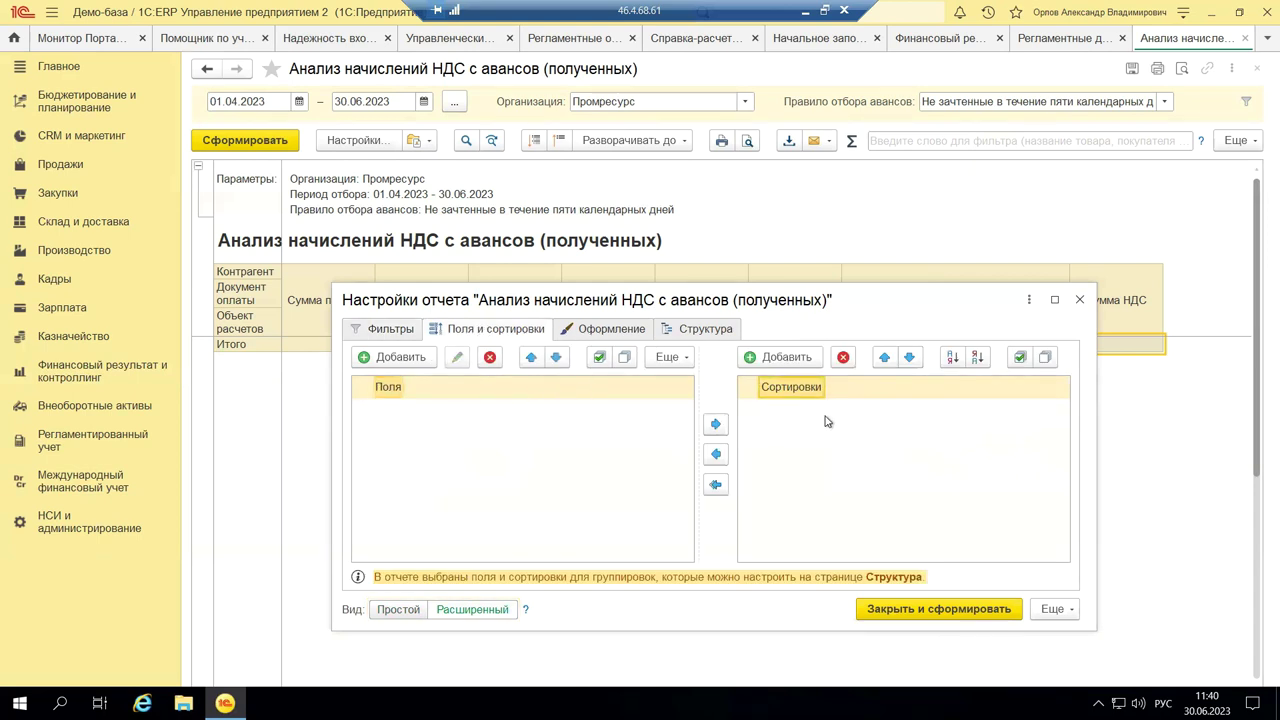
click(592, 328)
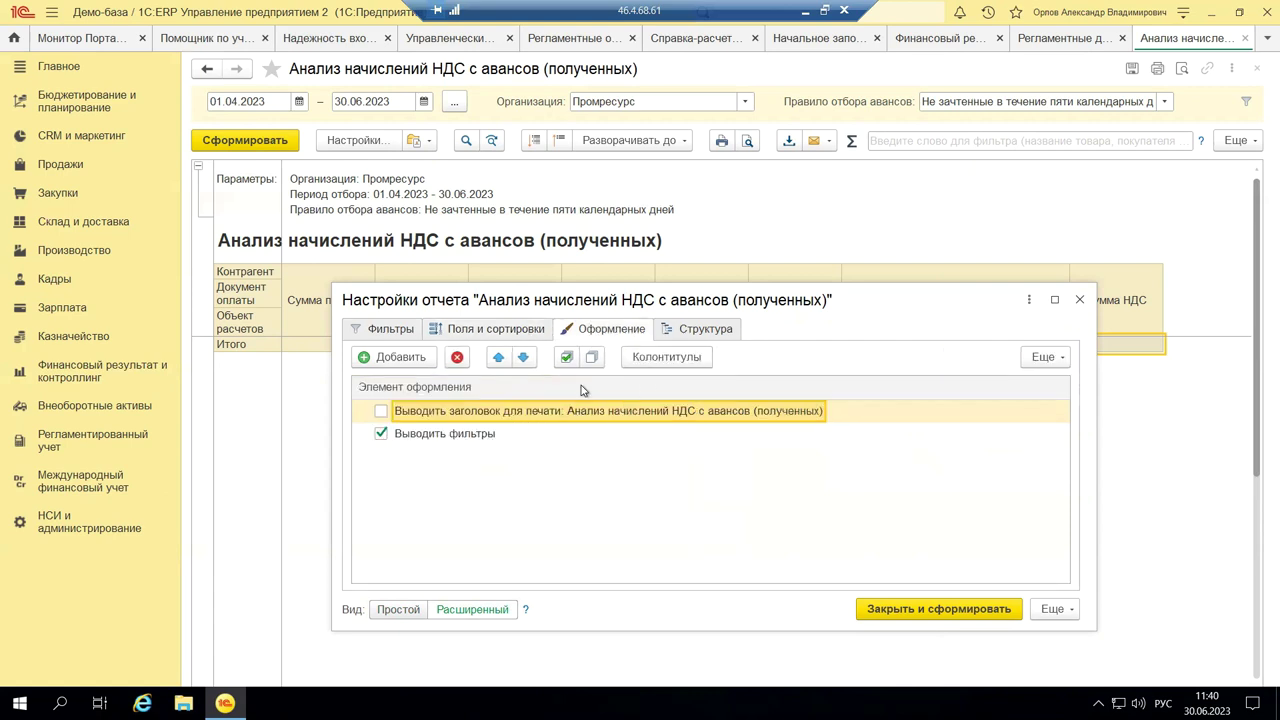
click(1079, 300)
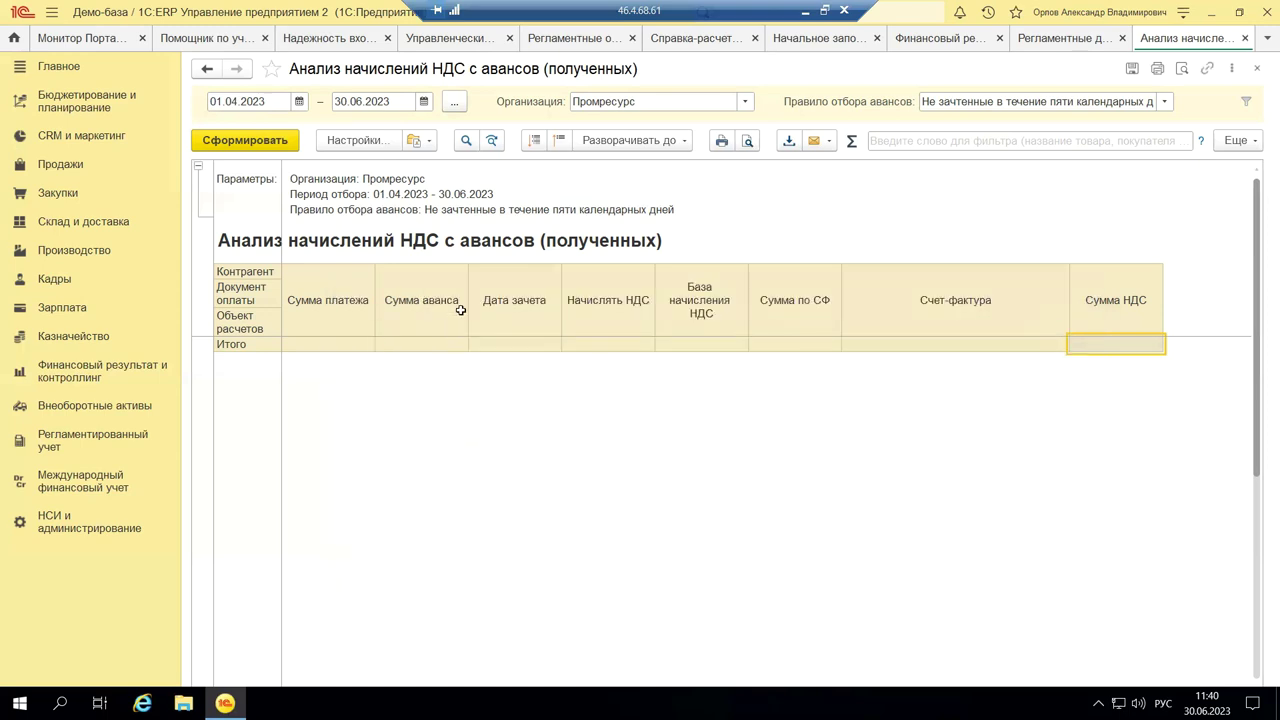
click(1257, 68)
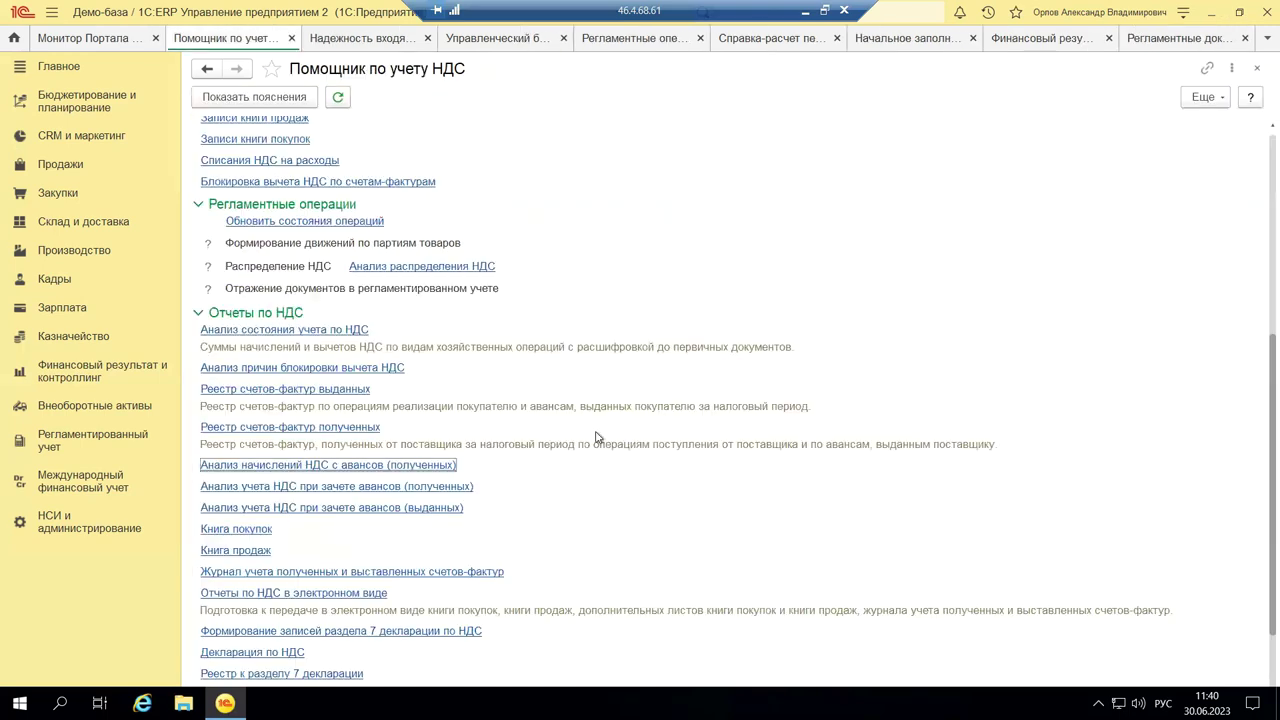
Review the remaining VAT reports in the assistant, and open the Надежность входящего НДС 1СПАРК Риски report from Финансовый результат и контроллинг.
scroll(493, 507, down, 3)
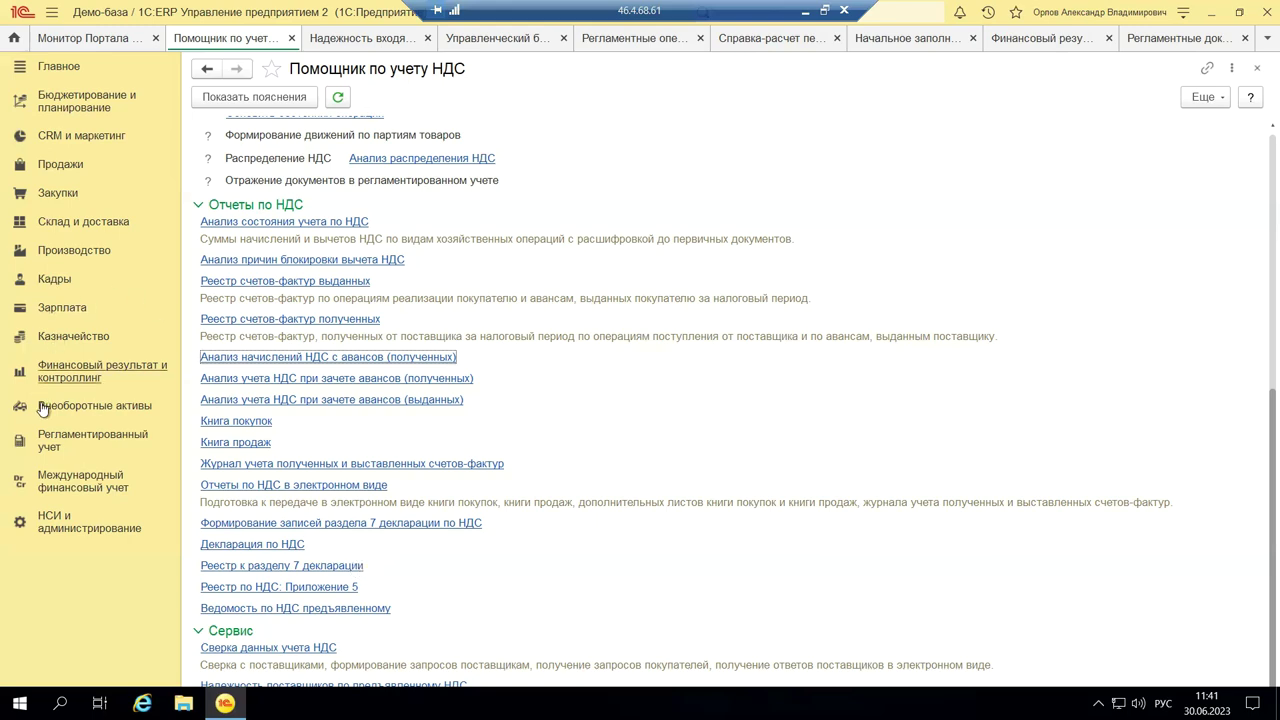
click(68, 378)
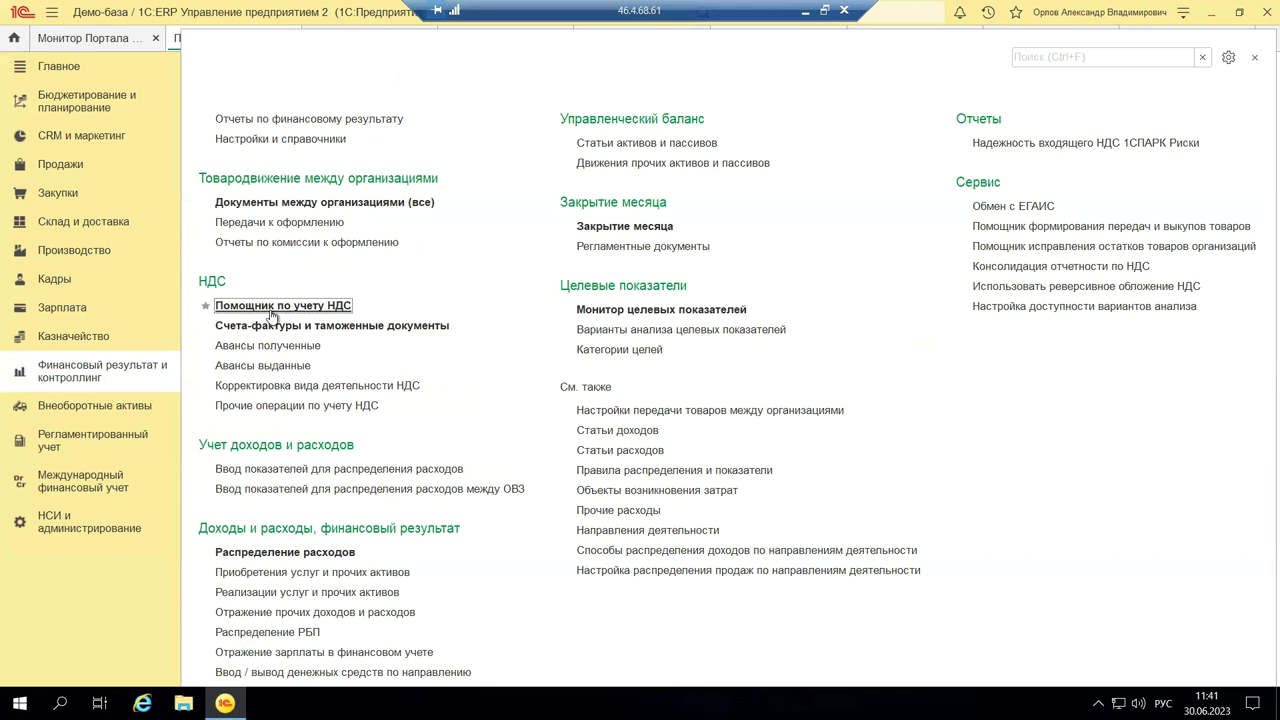
click(438, 328)
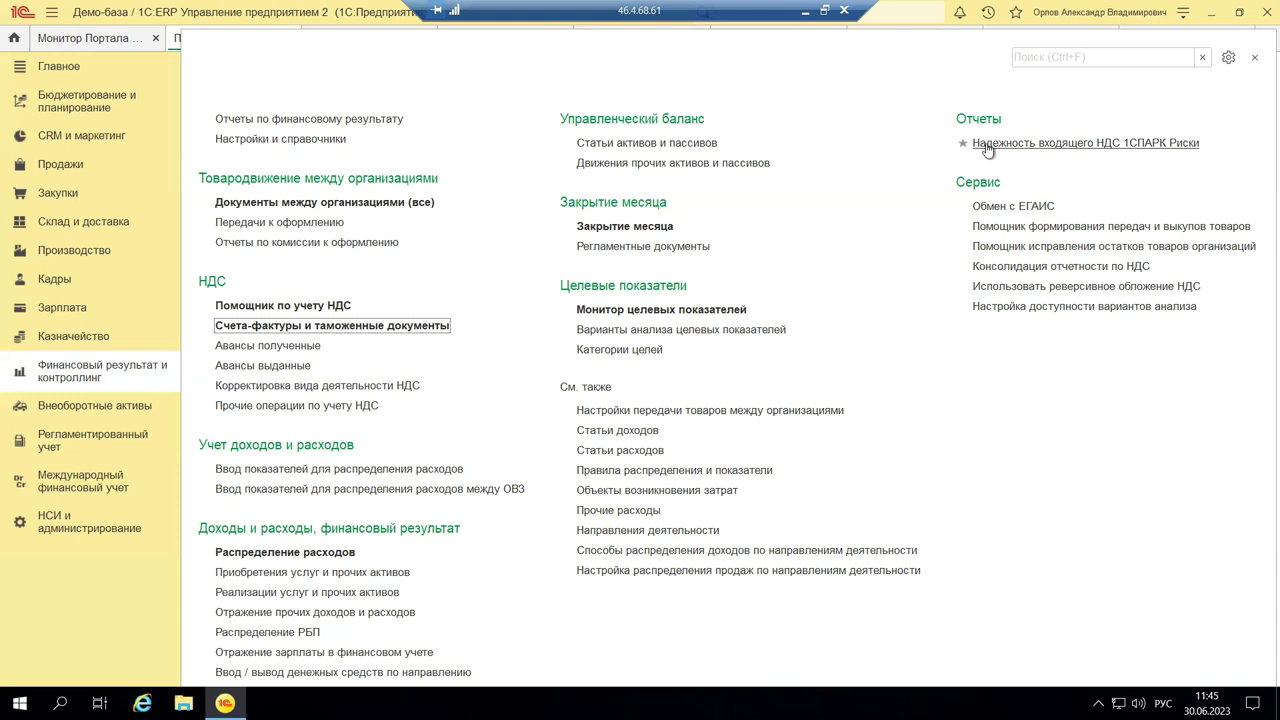
click(987, 145)
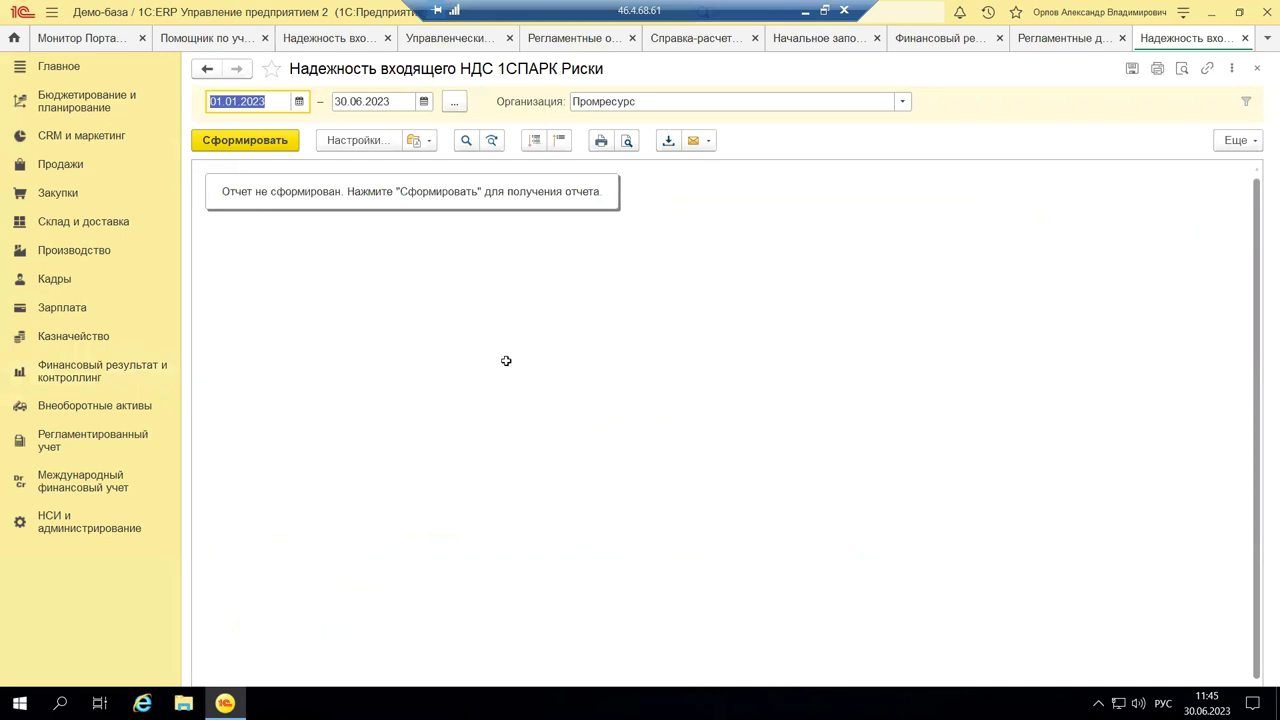
Switch to the PowerPoint webinar presentation and review slides 3 to 5, returning to slide 4 about financial result and controlling.
click(805, 11)
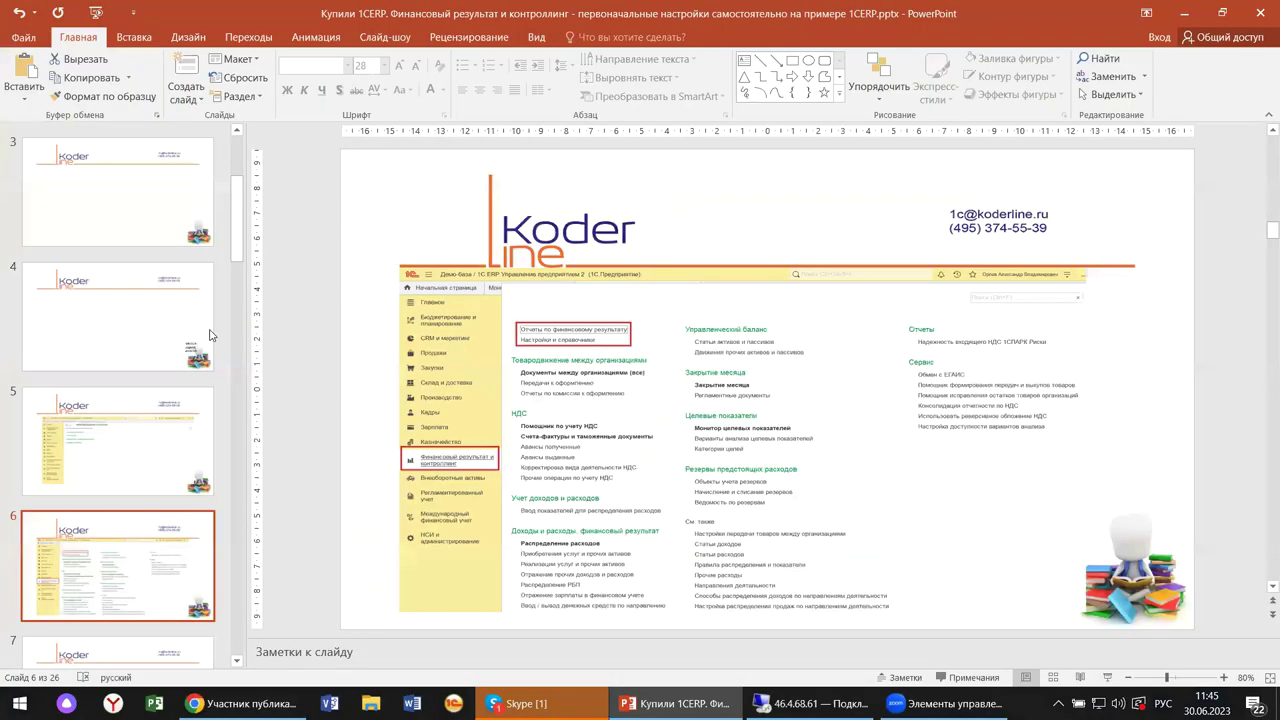
click(143, 434)
click(161, 352)
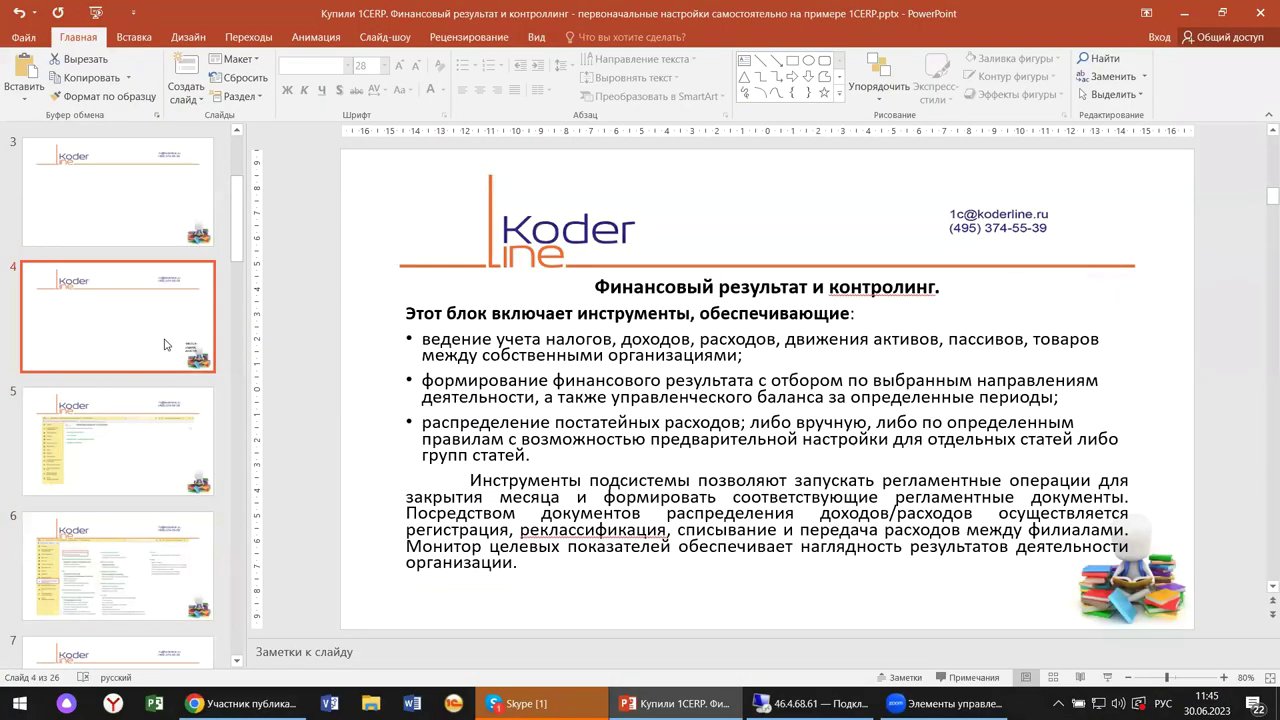
click(155, 440)
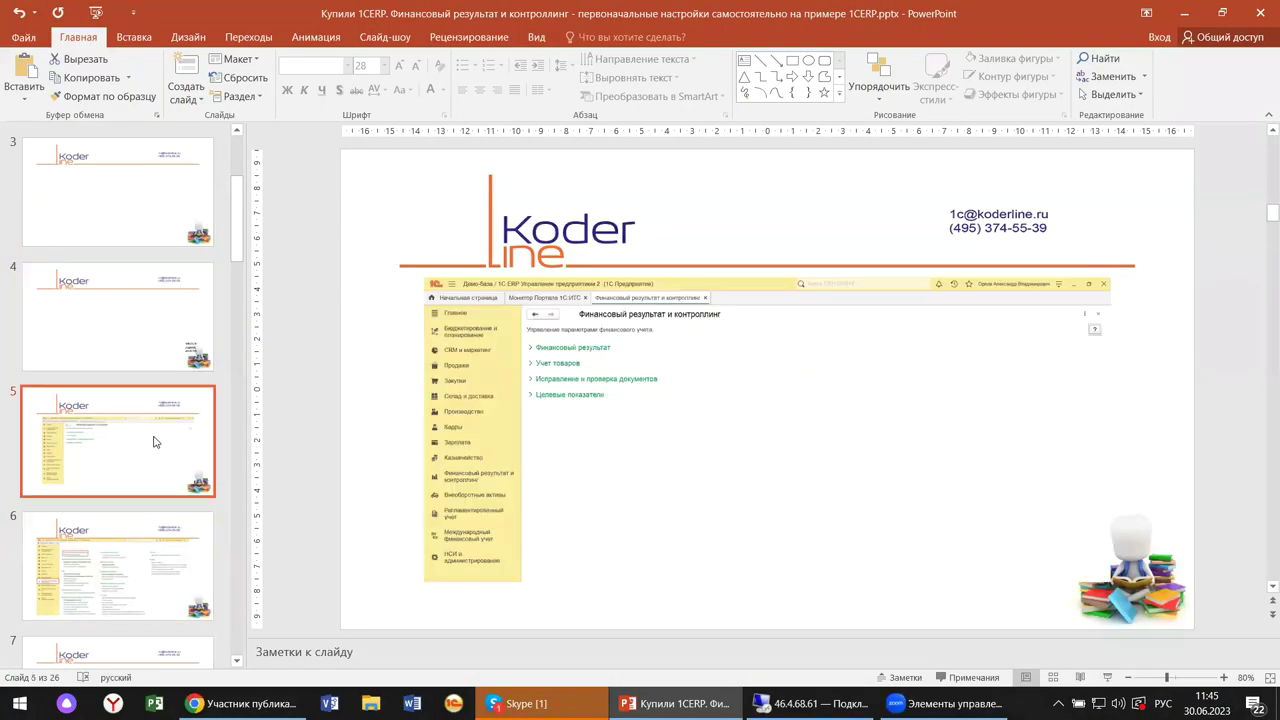
click(141, 225)
scroll(141, 225, up, 3)
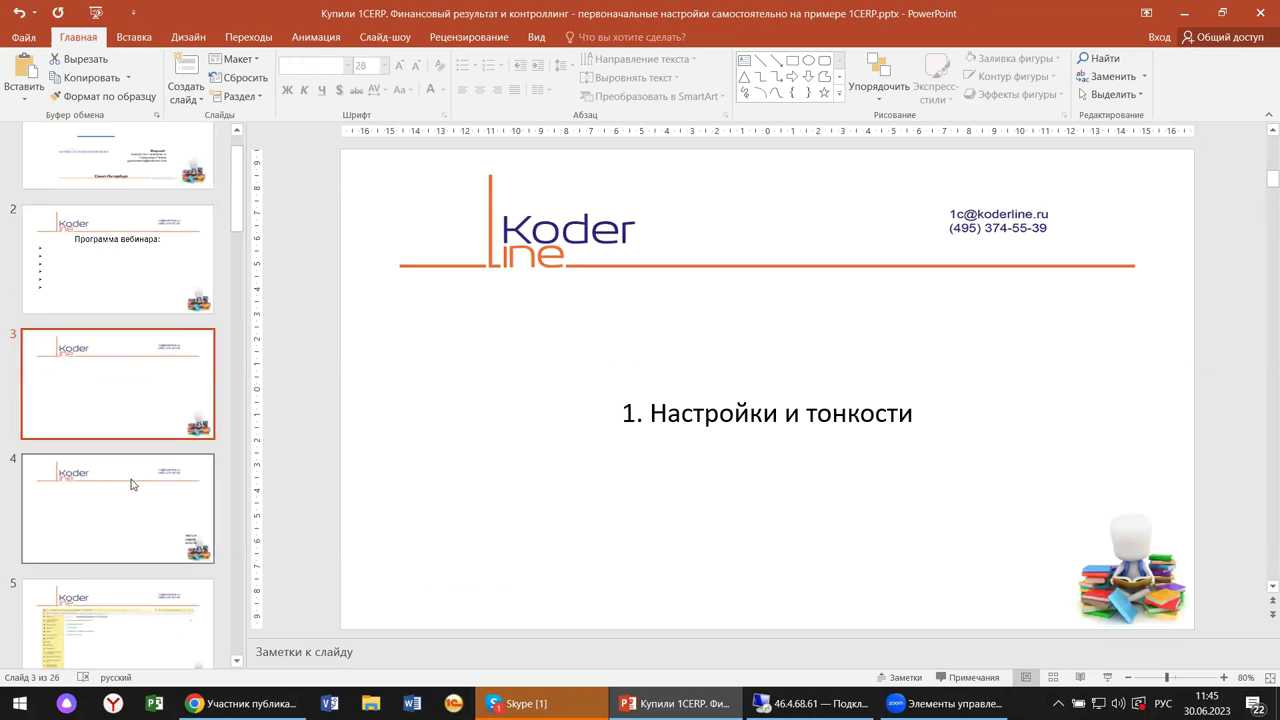
scroll(151, 329, up, 2)
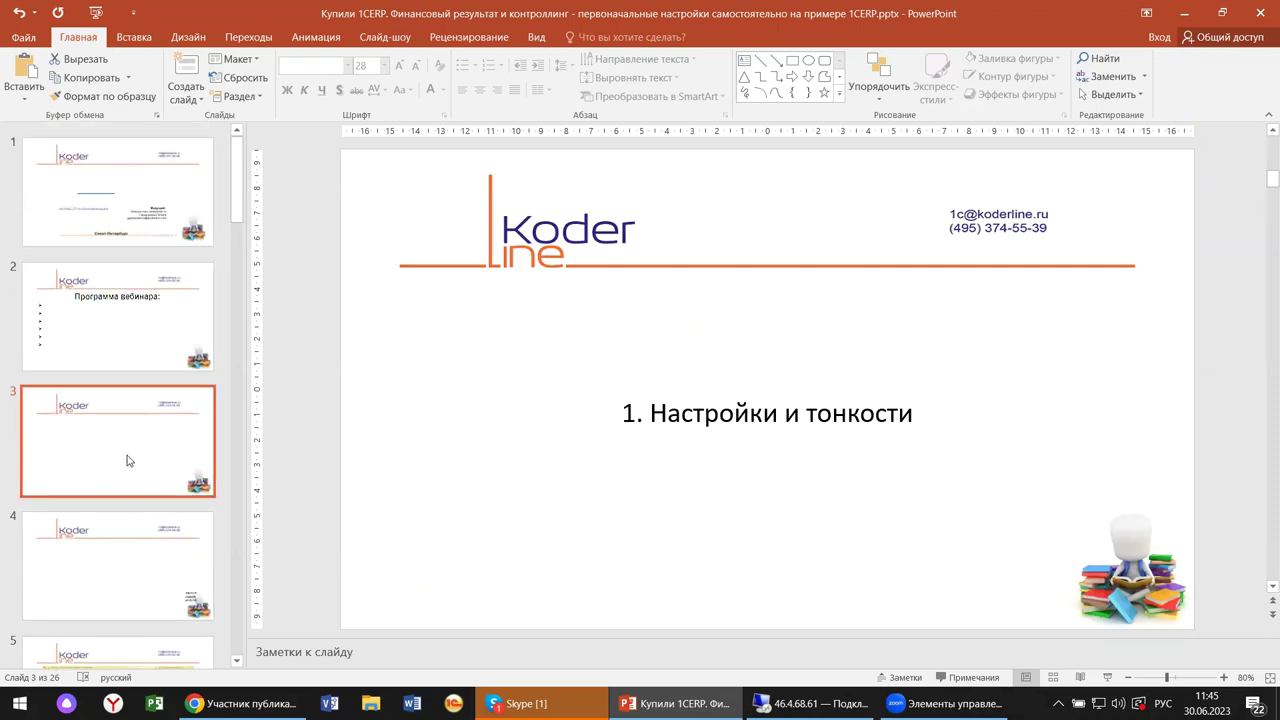
click(135, 545)
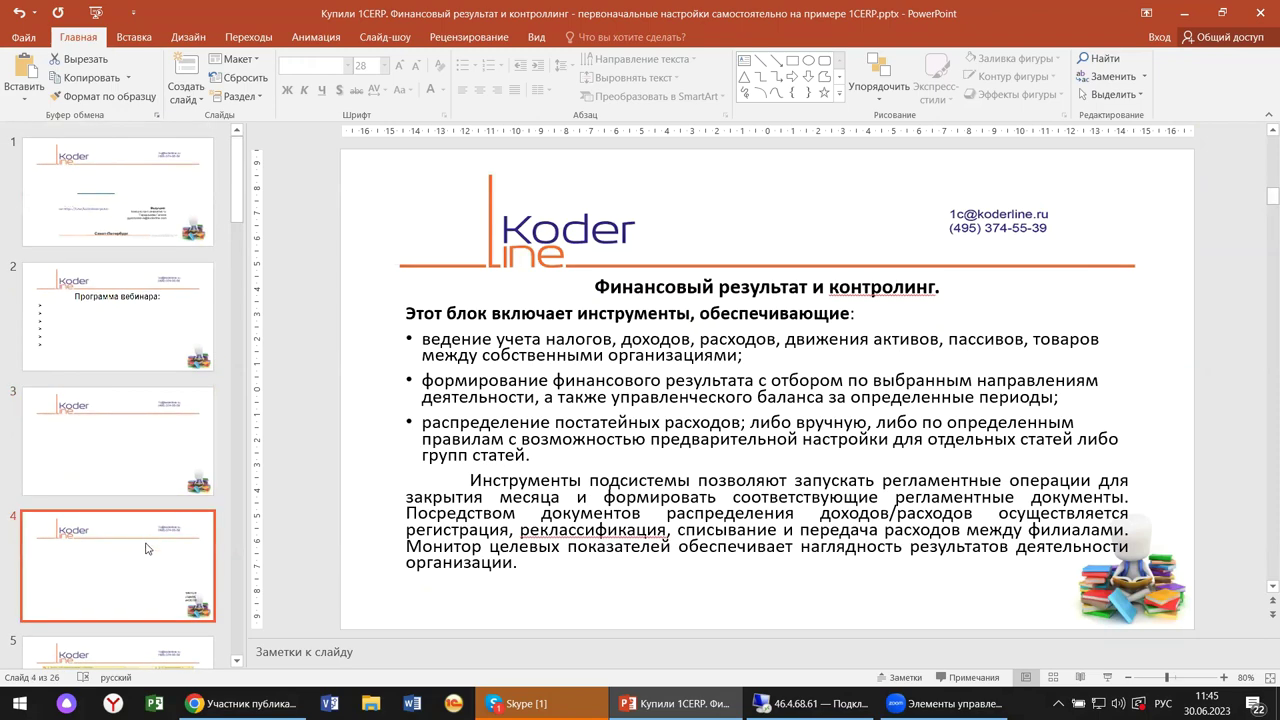
Show slide 5 with the Финансовый результат и контроллинг settings and look through the neighbouring slide thumbnails.
scroll(130, 645, down, 2)
click(143, 561)
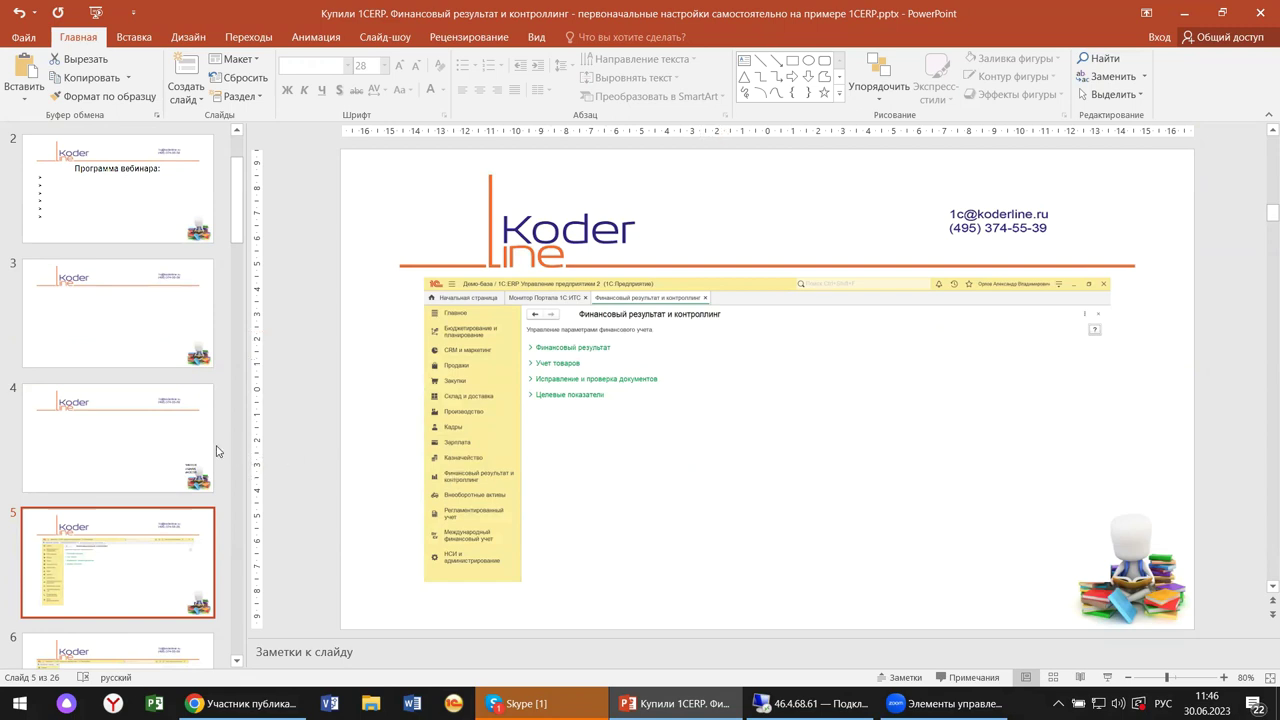
scroll(218, 452, down, 3)
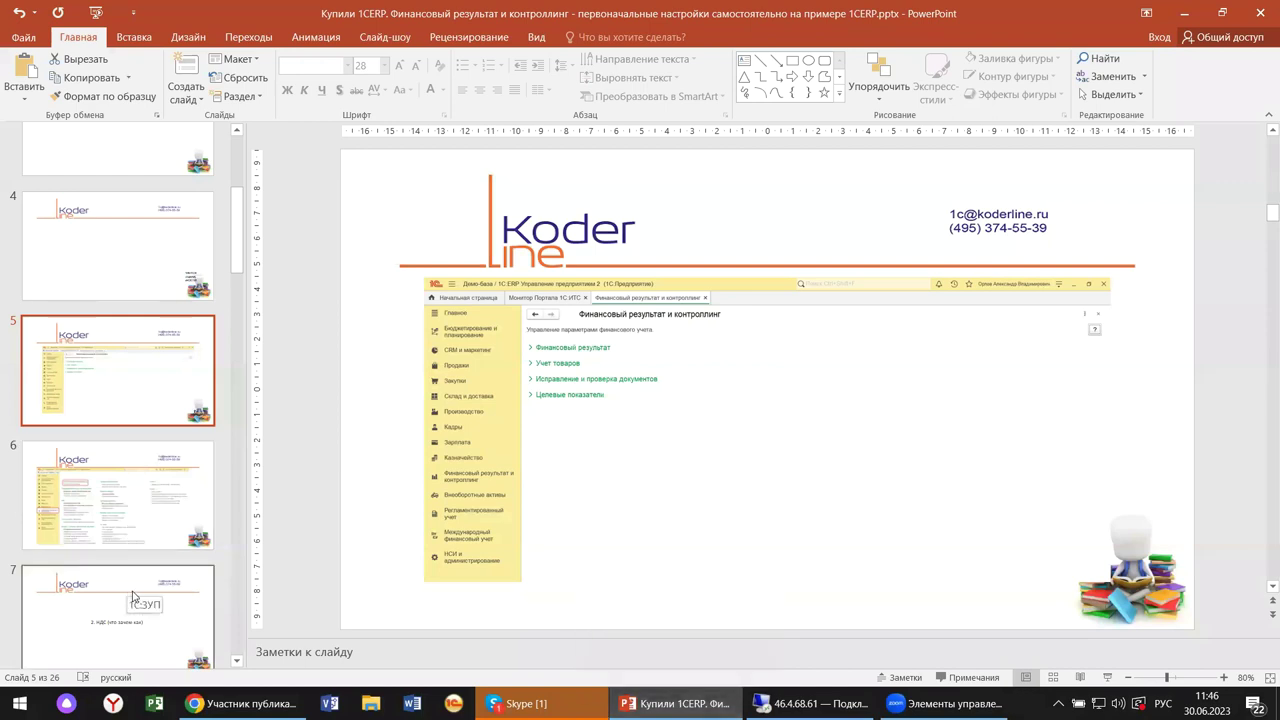
scroll(141, 597, down, 1)
scroll(141, 597, down, 1)
scroll(158, 572, up, 4)
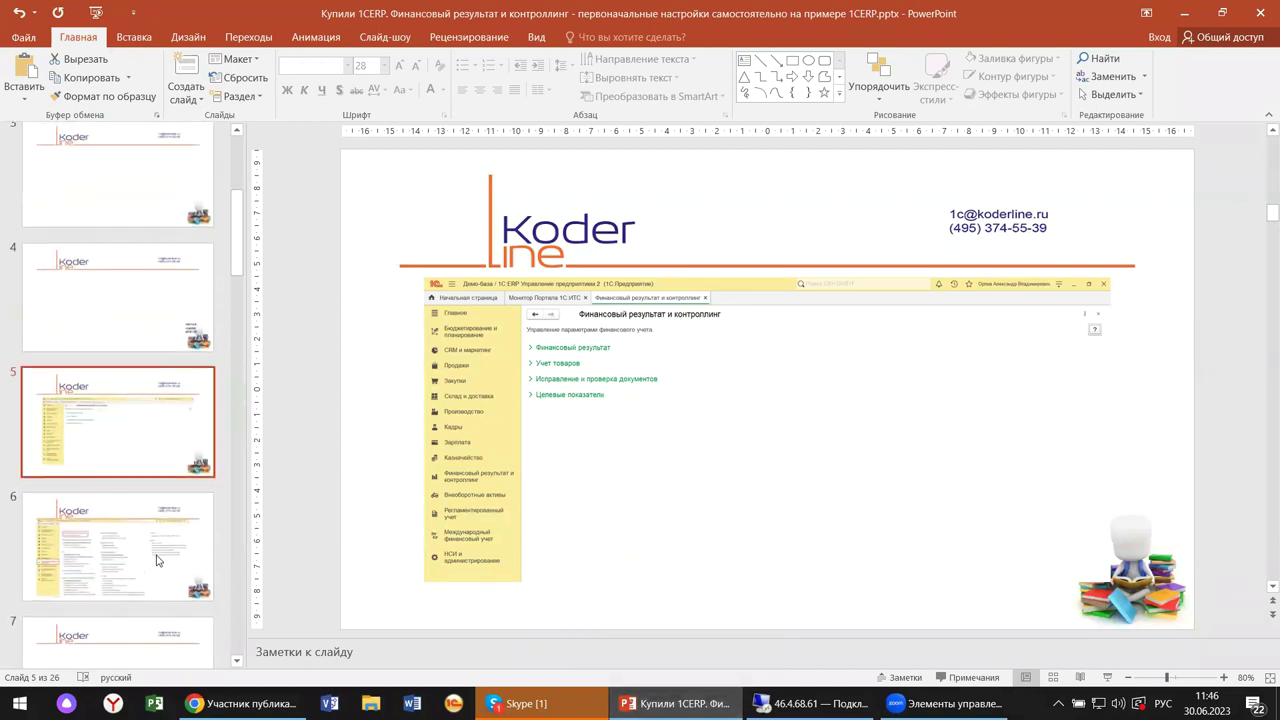
scroll(166, 549, up, 3)
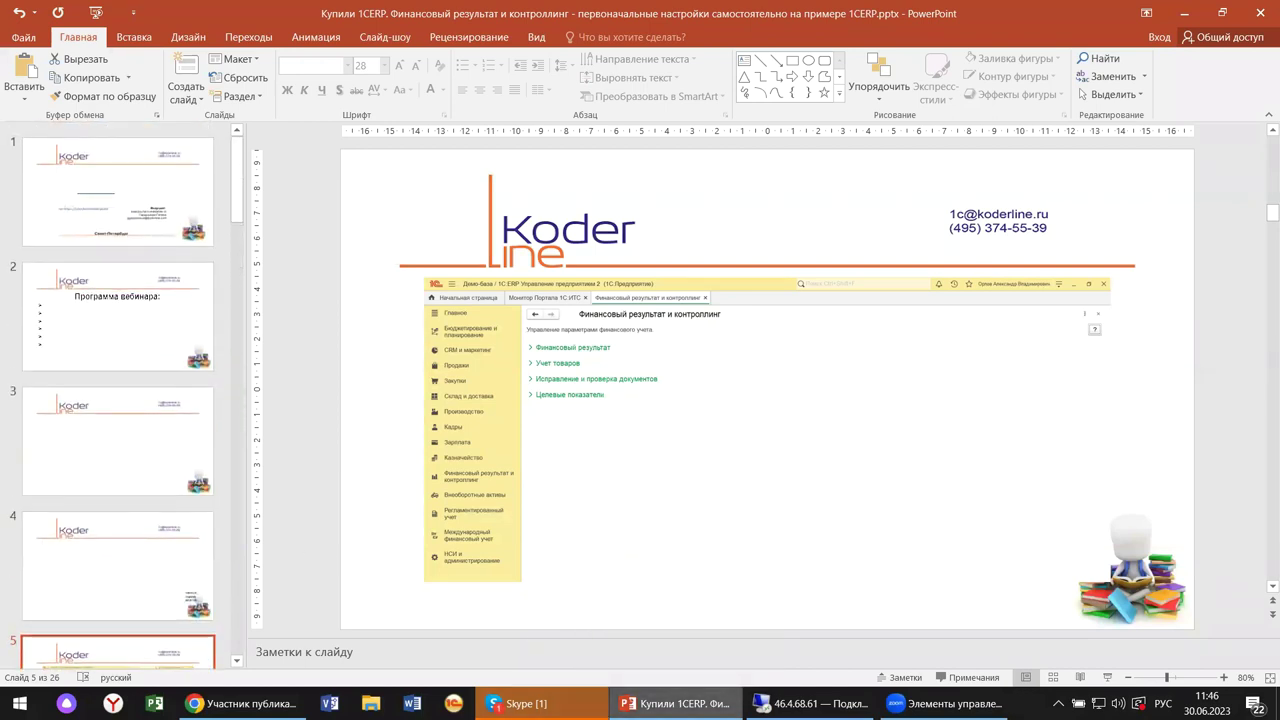
Switch back to 1C:ERP, generate the Надежность входящего НДС 1СПАРК Риски report for Промресурс, and inspect its certificate date, purchase amount and VAT deduction columns.
key(alt+Tab)
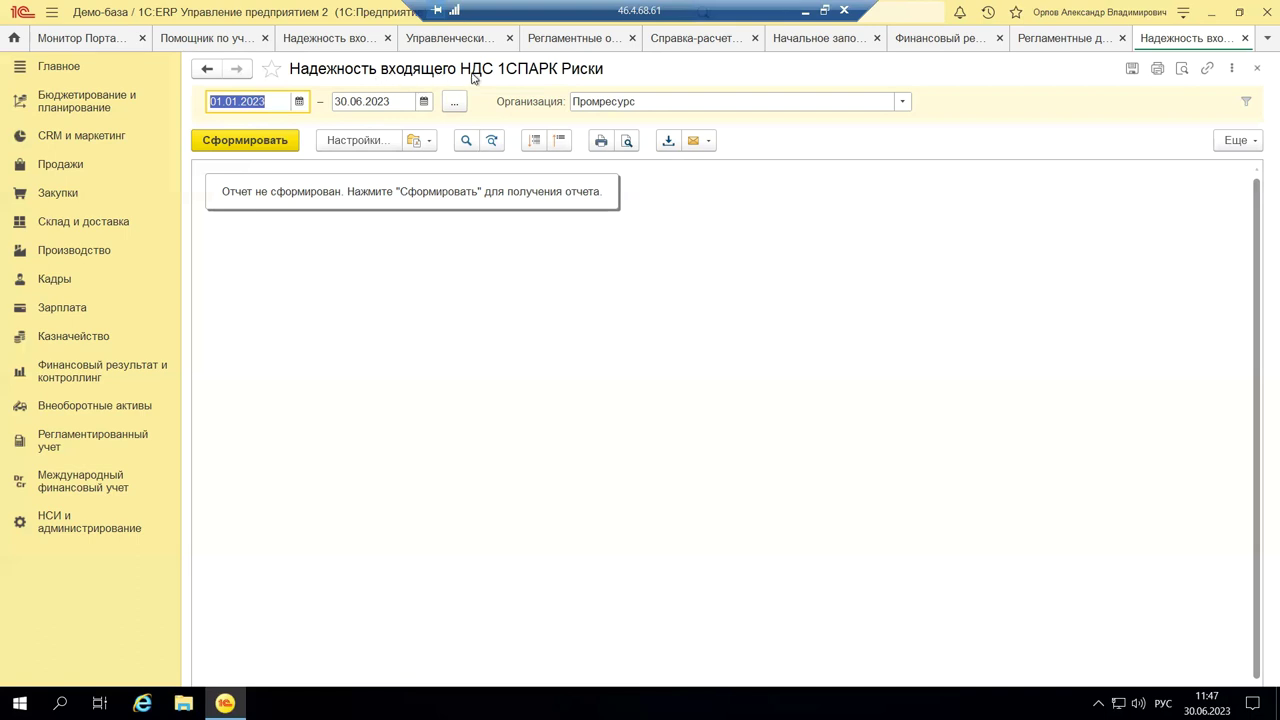
click(271, 143)
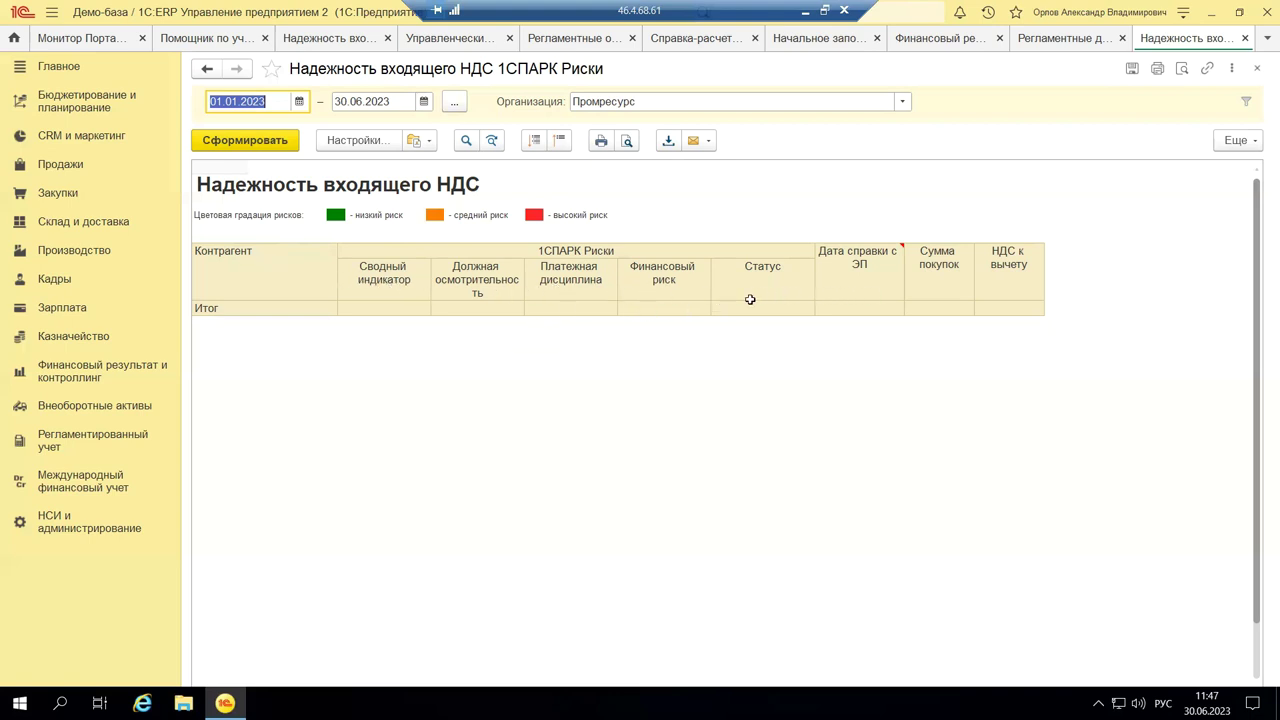
mouse_move(860, 266)
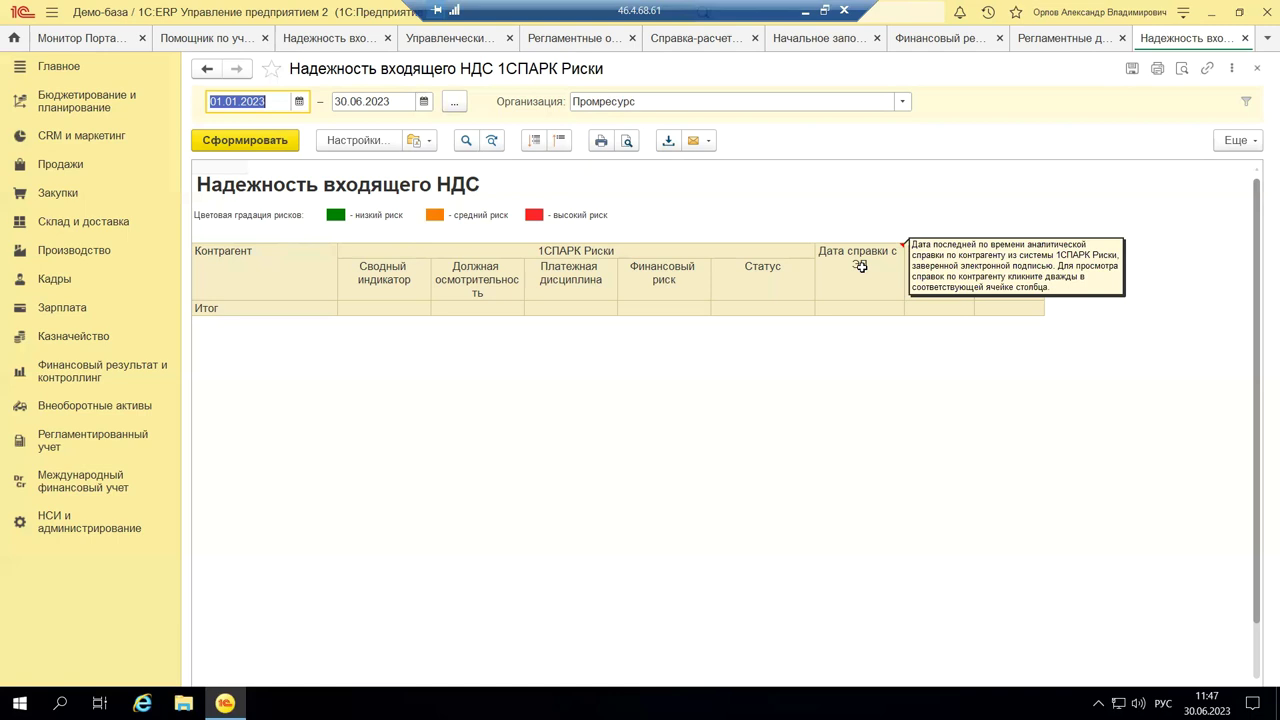
click(860, 266)
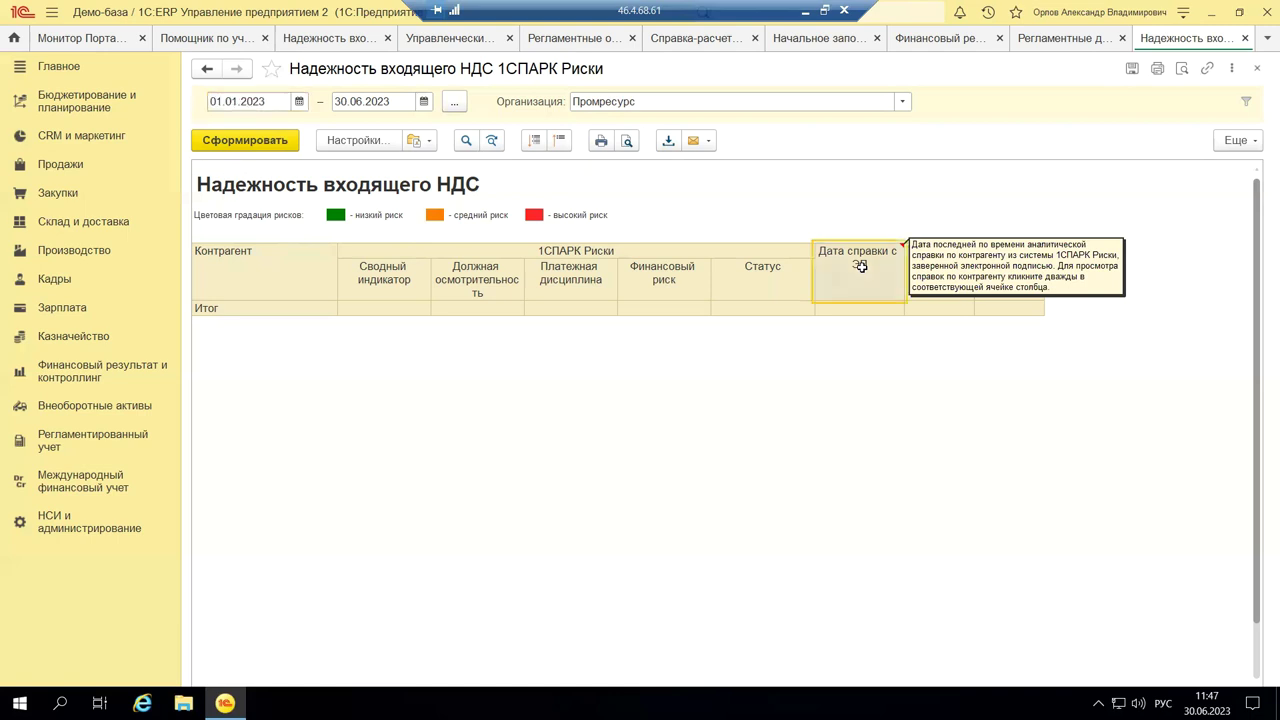
click(974, 310)
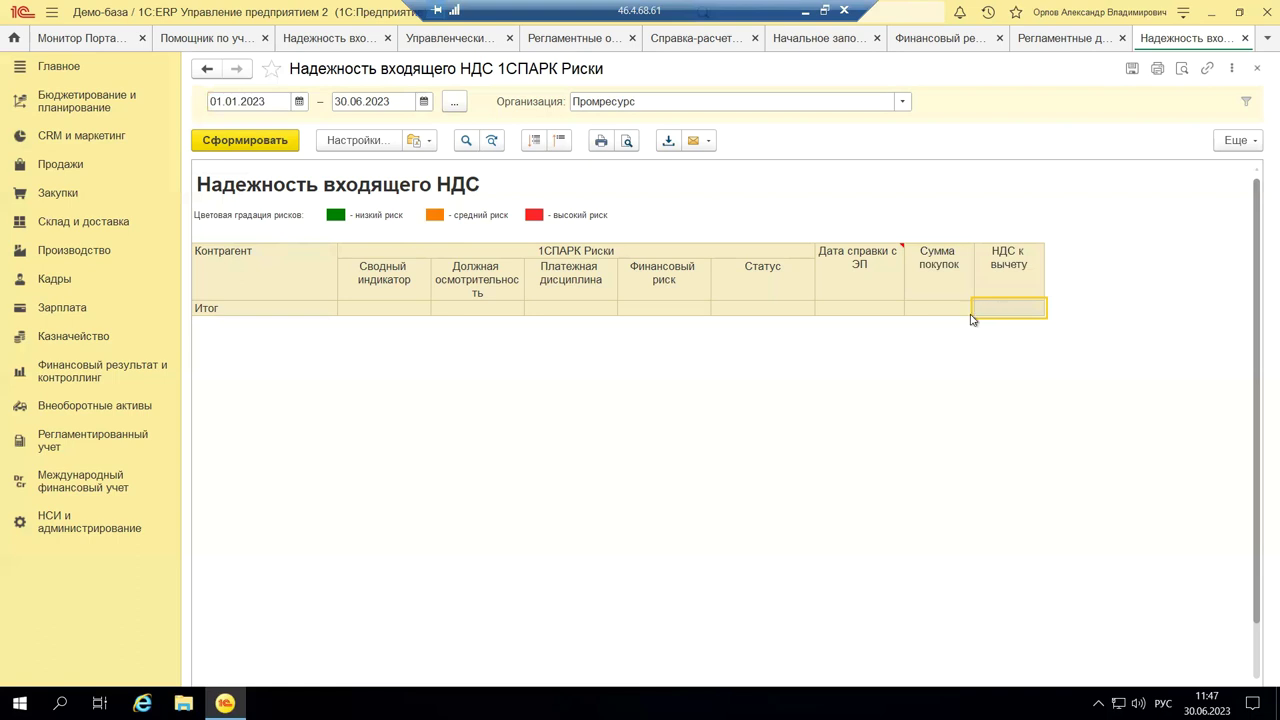
click(953, 311)
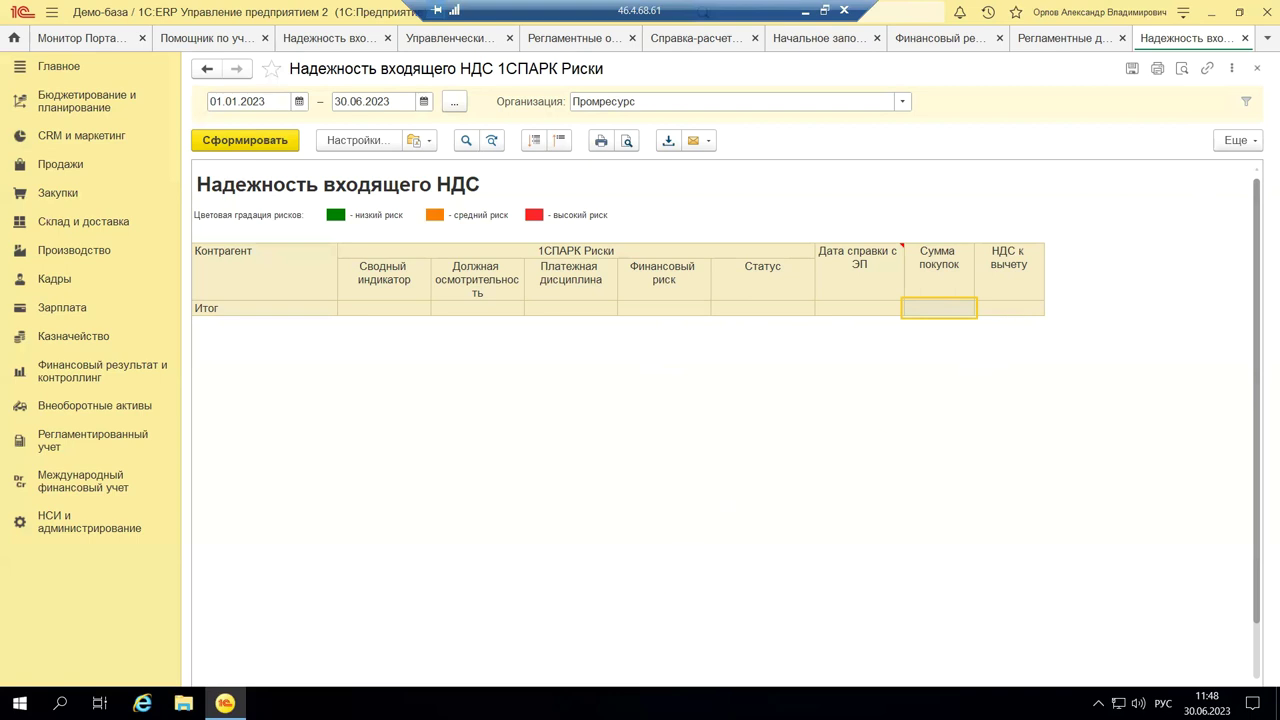
Close the incoming VAT reliability report, the VAT accounting assistant and the Регламентные документы list.
click(1257, 68)
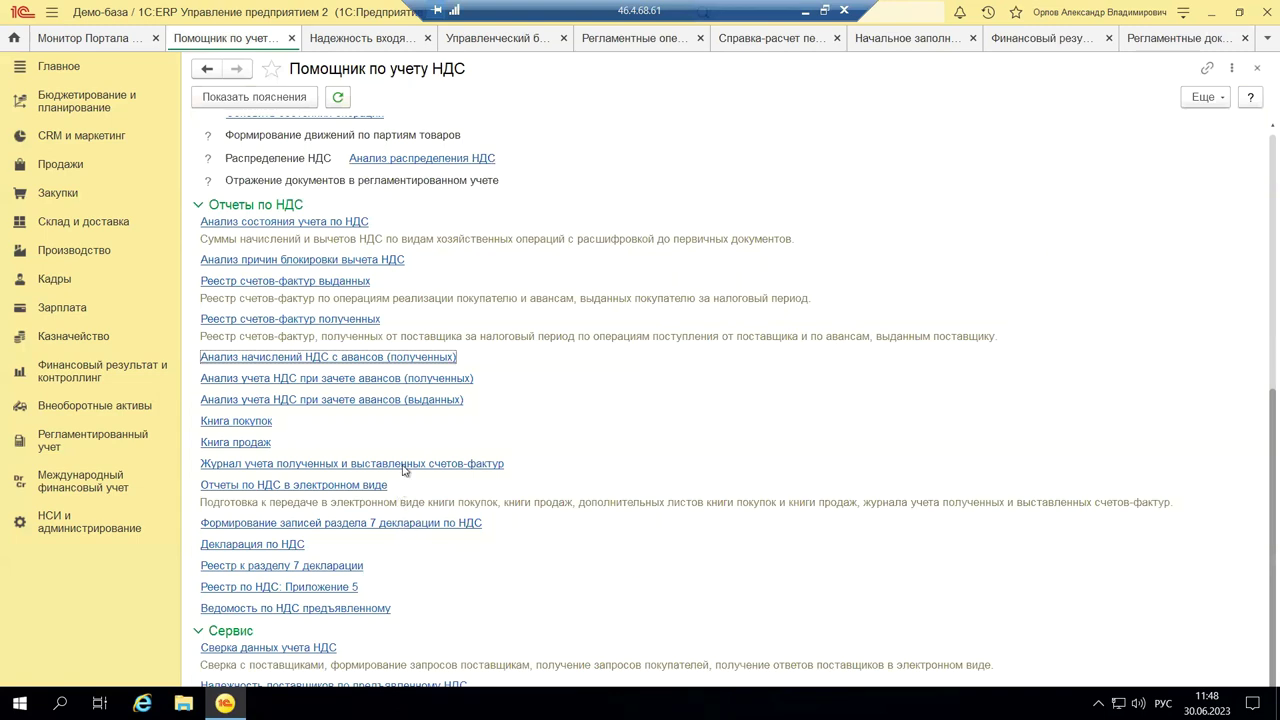
click(1257, 70)
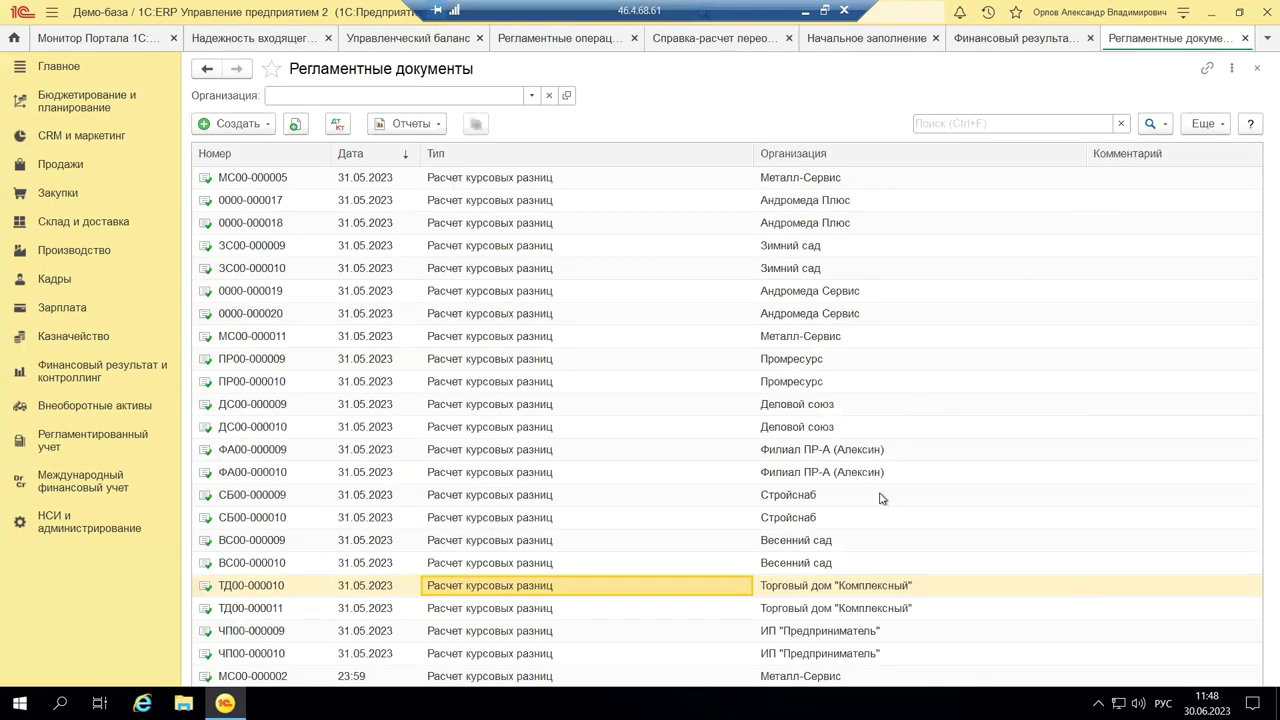
click(1256, 70)
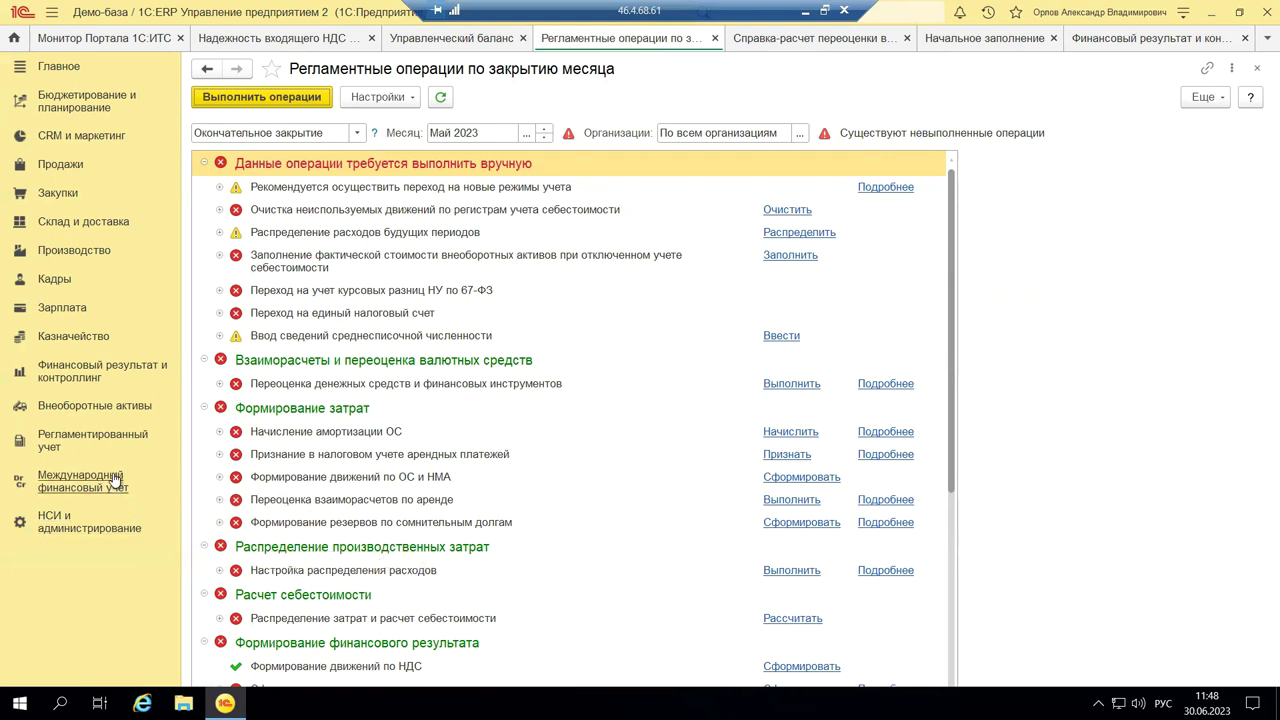
Open the Помощник исправления остатков товаров организаций from Финансовый результат и контроллинг, read its correction steps, and close it.
click(138, 371)
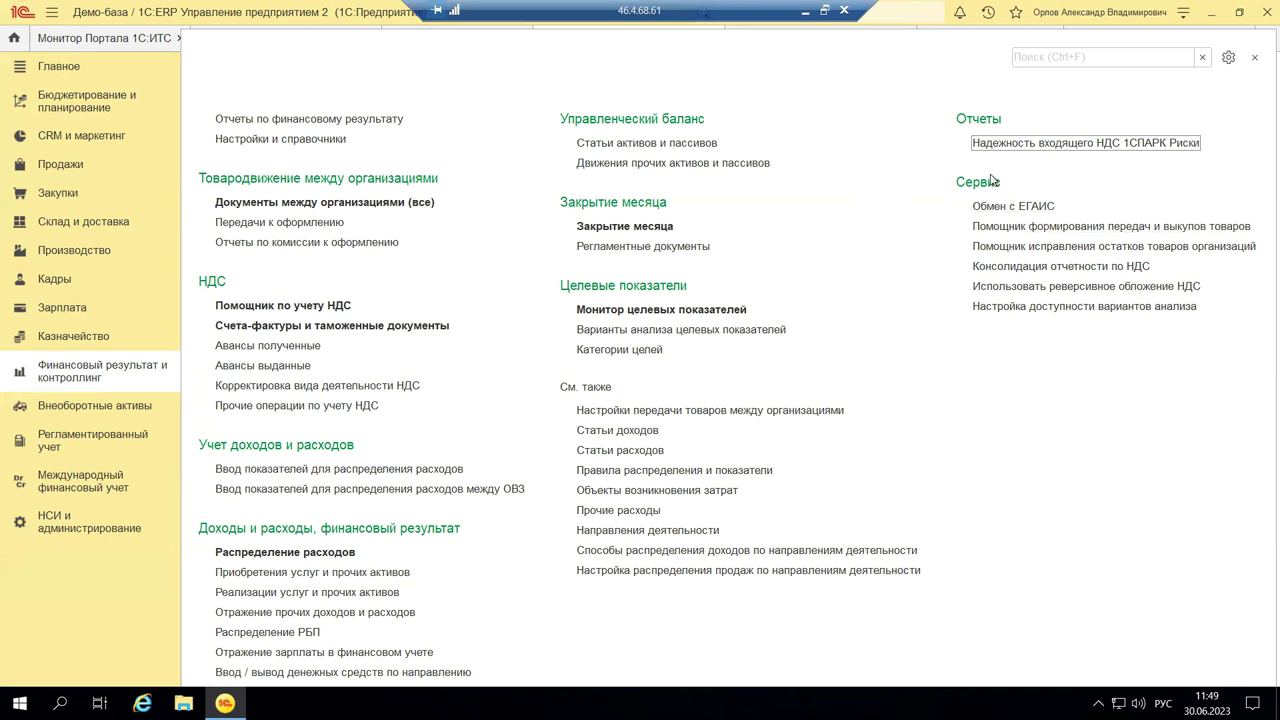
click(1018, 247)
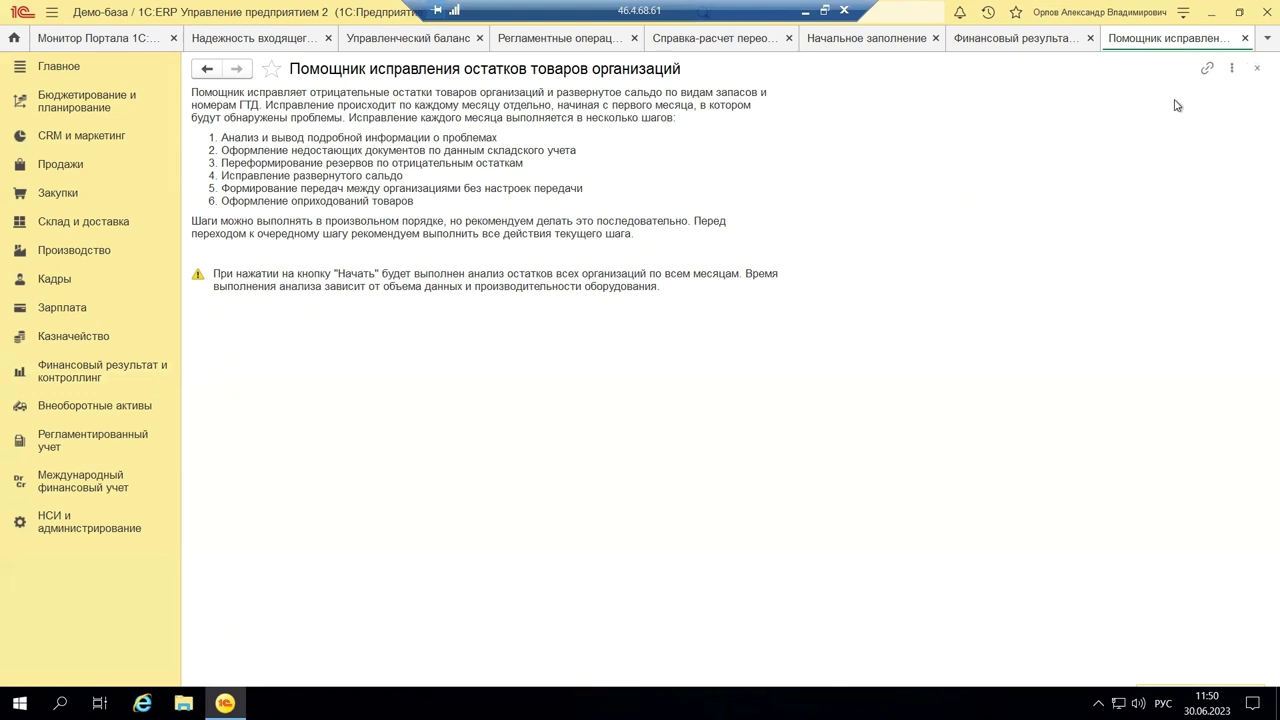
click(1257, 67)
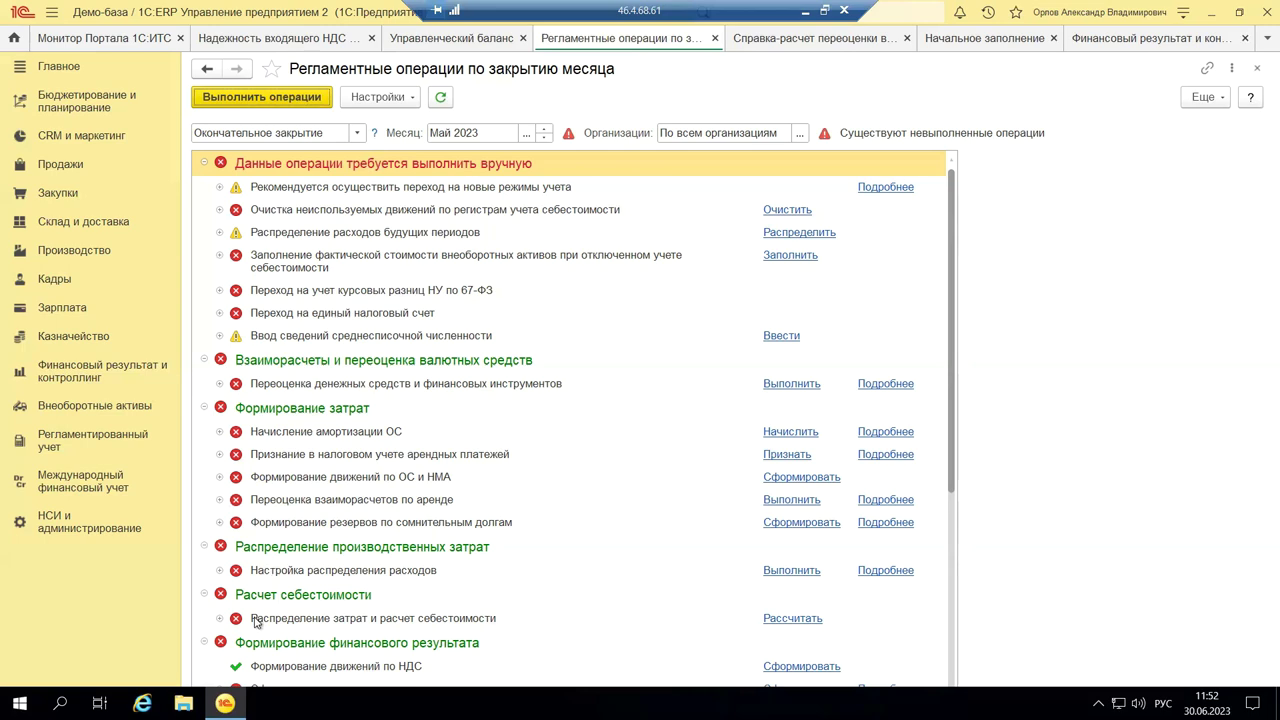
Switch to the PowerPoint presentation and look through the thumbnails of the VAT slides from slide 7 onward.
click(808, 10)
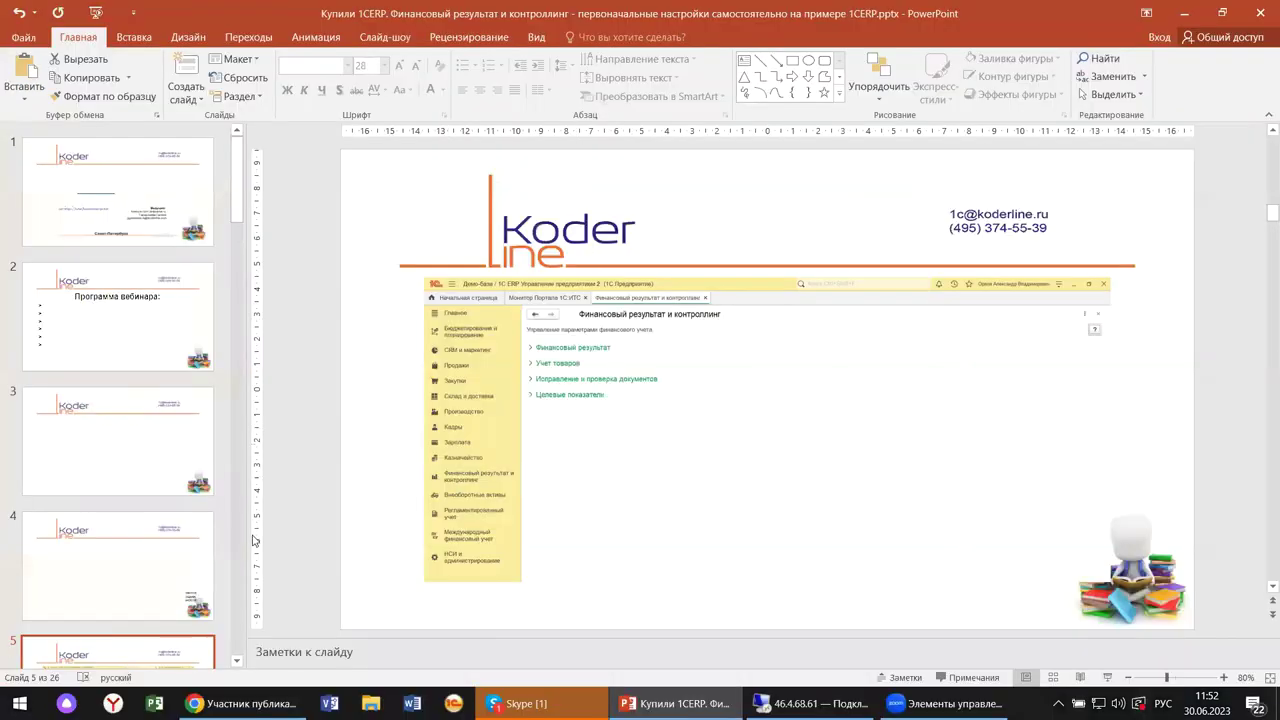
scroll(214, 522, down, 3)
scroll(214, 522, down, 3)
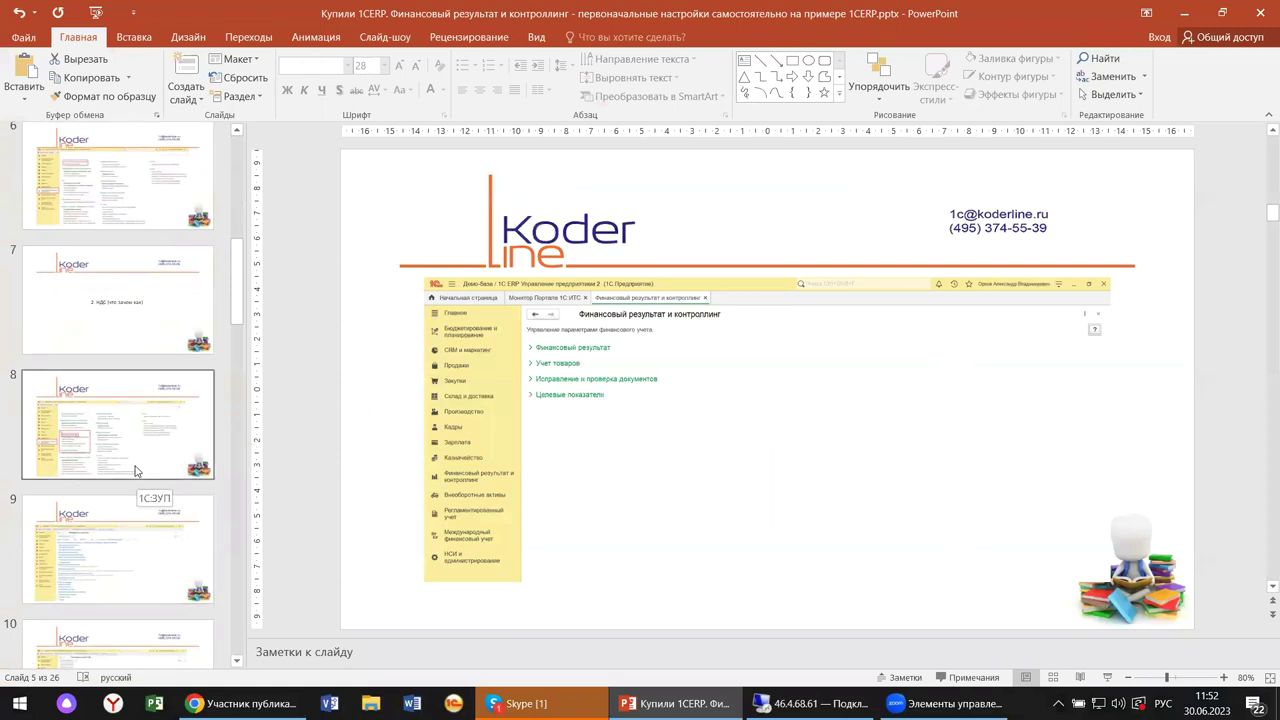
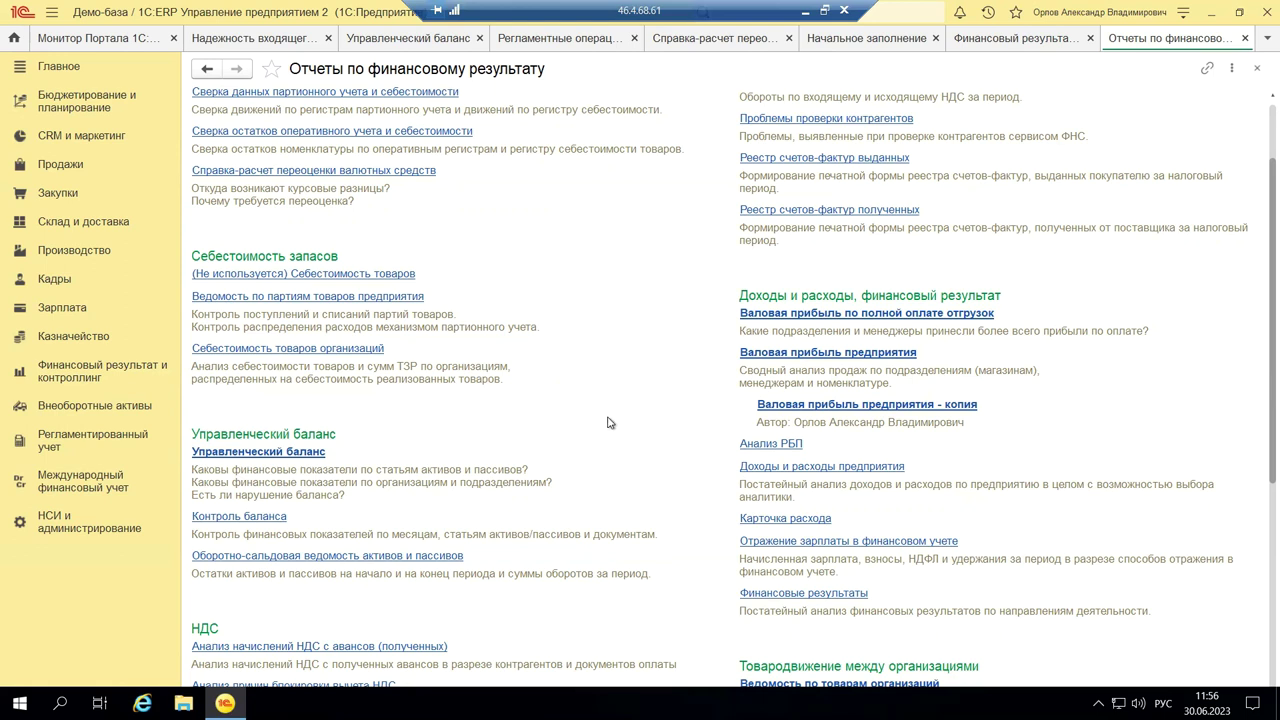
Open the Валовая прибыль по полной оплате отгрузок report and set its period start to 01.01.2023.
click(833, 316)
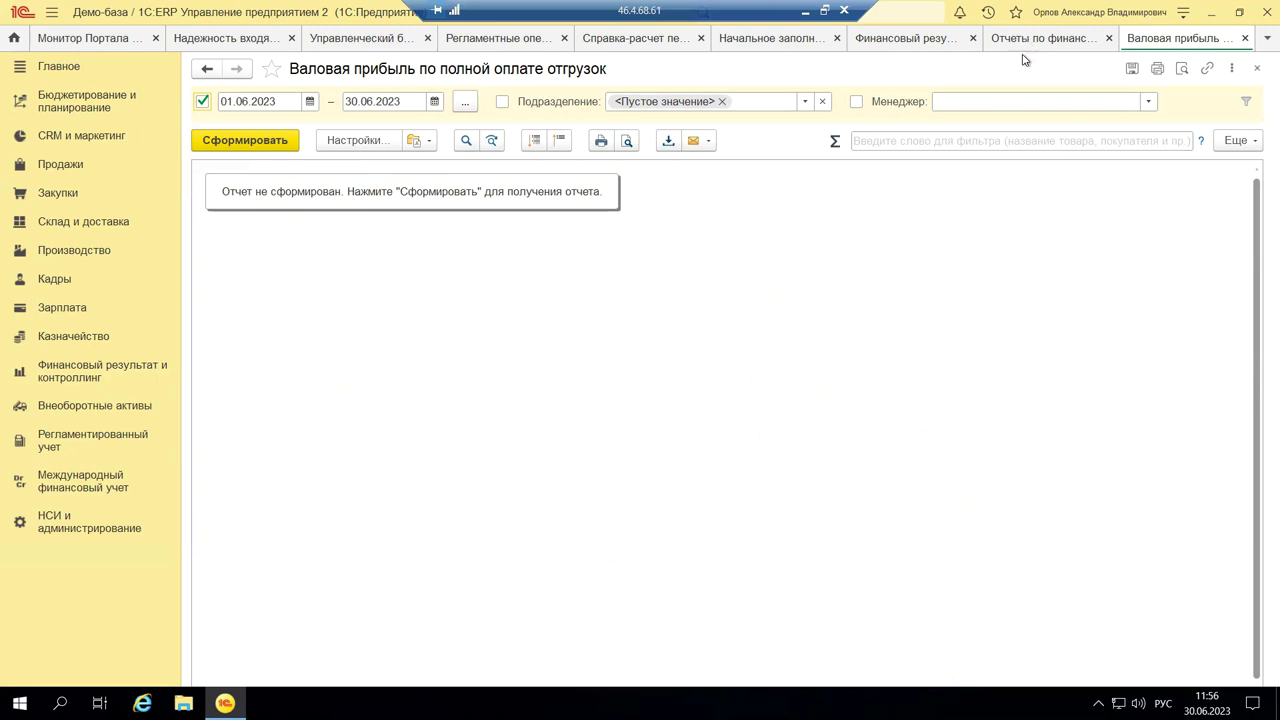
click(1030, 39)
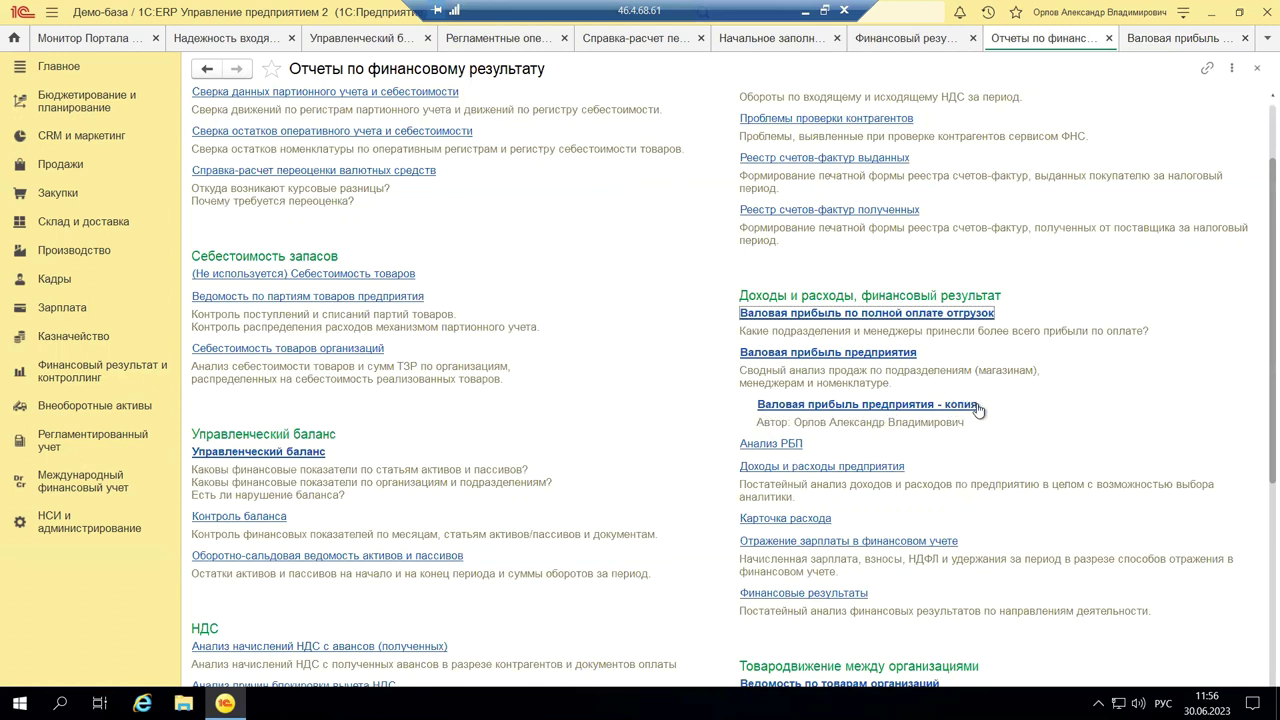
click(1175, 40)
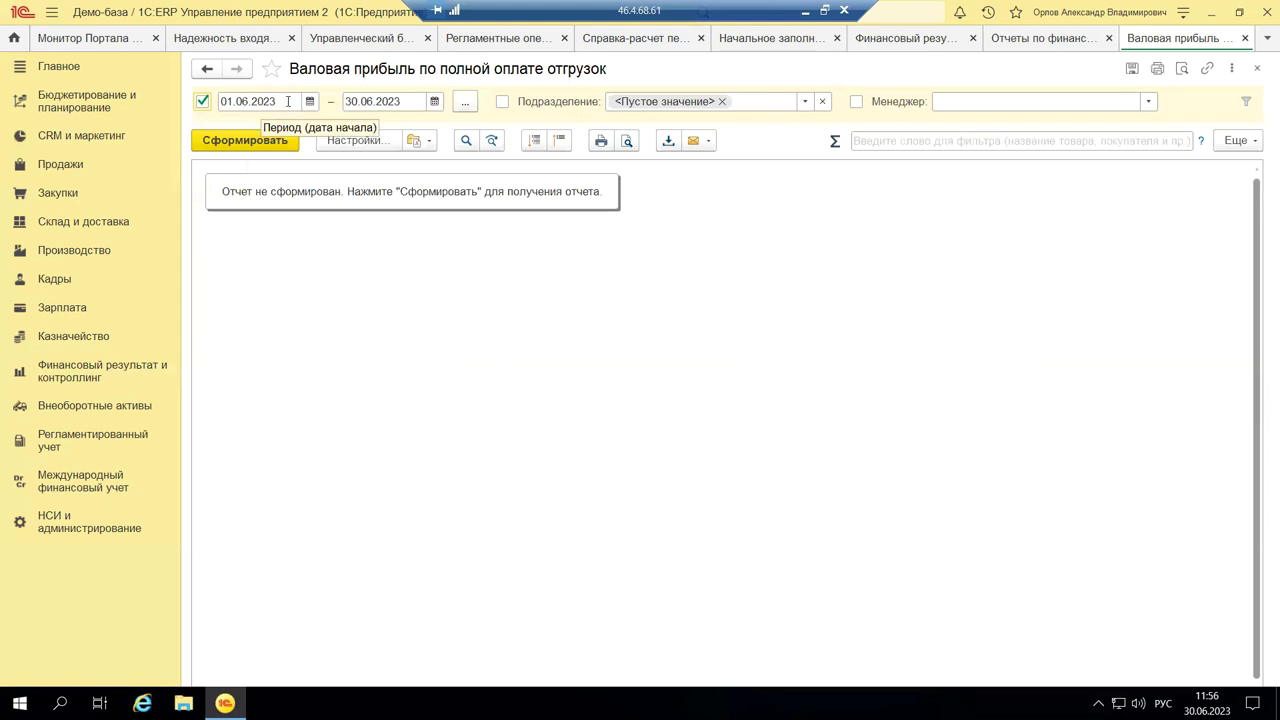
click(309, 102)
click(291, 183)
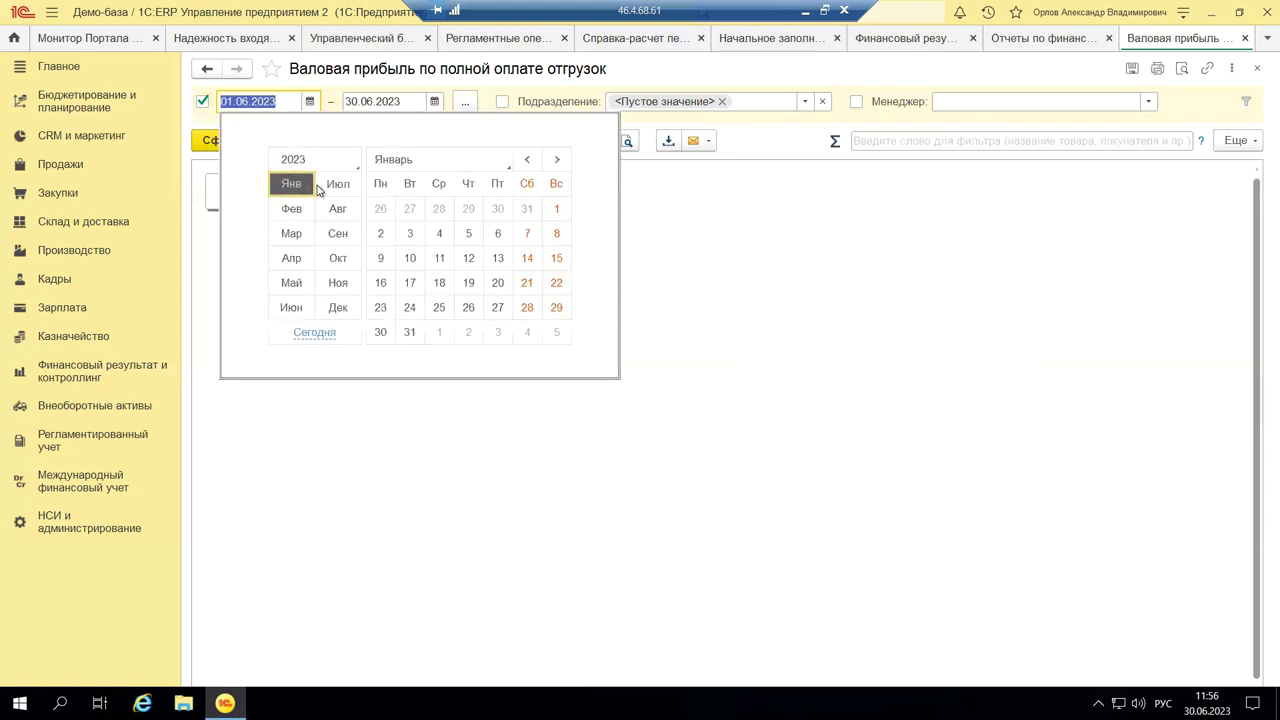
click(556, 209)
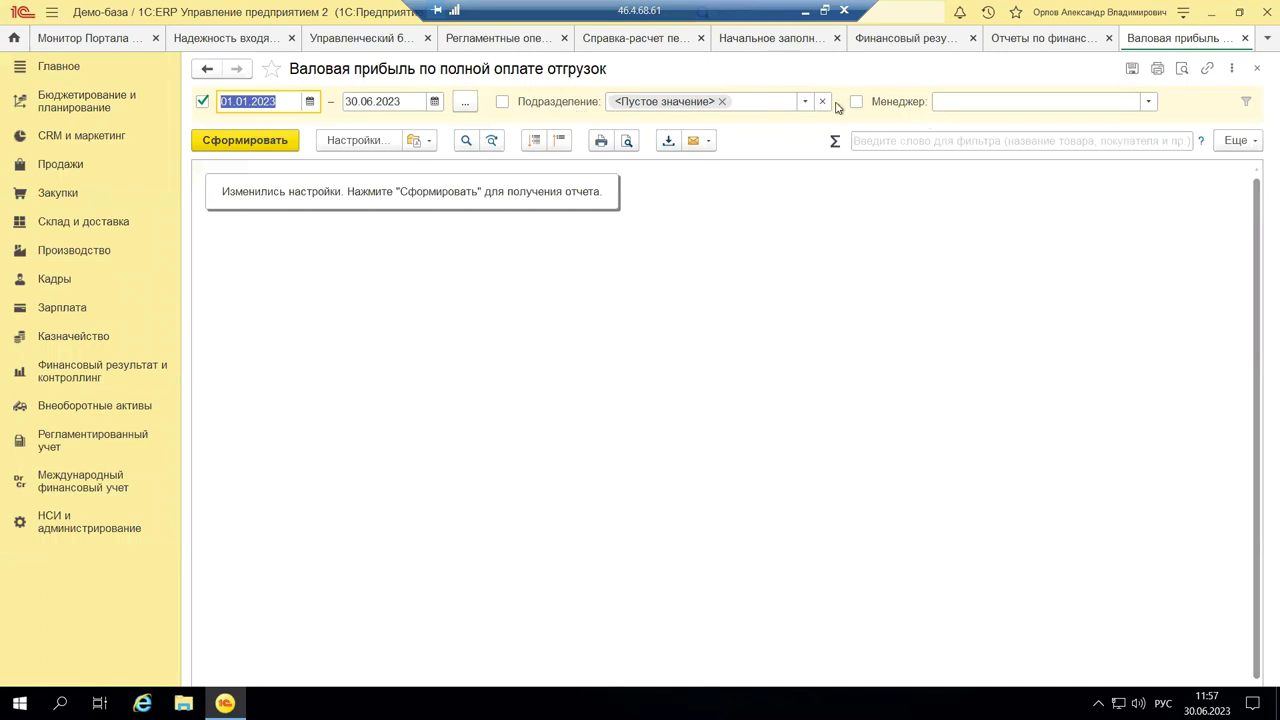
Look through the users available for the Менеджер filter and close the selection without choosing one.
click(948, 100)
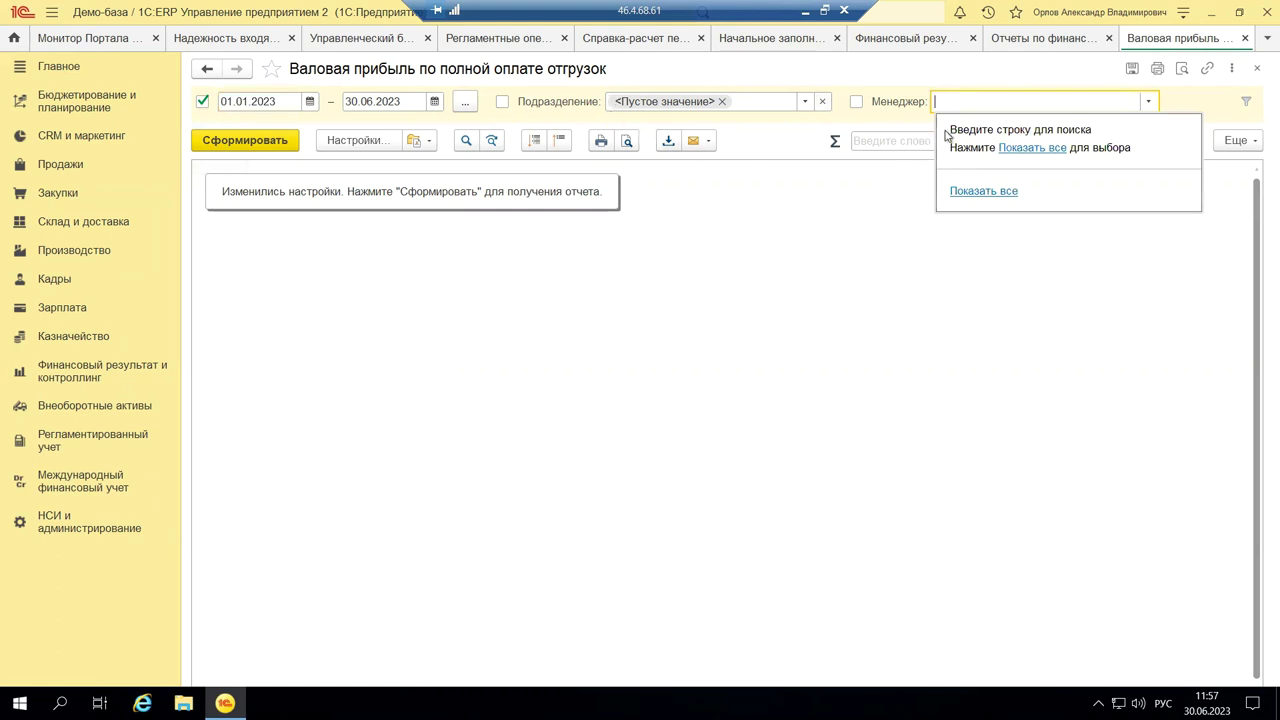
click(1149, 102)
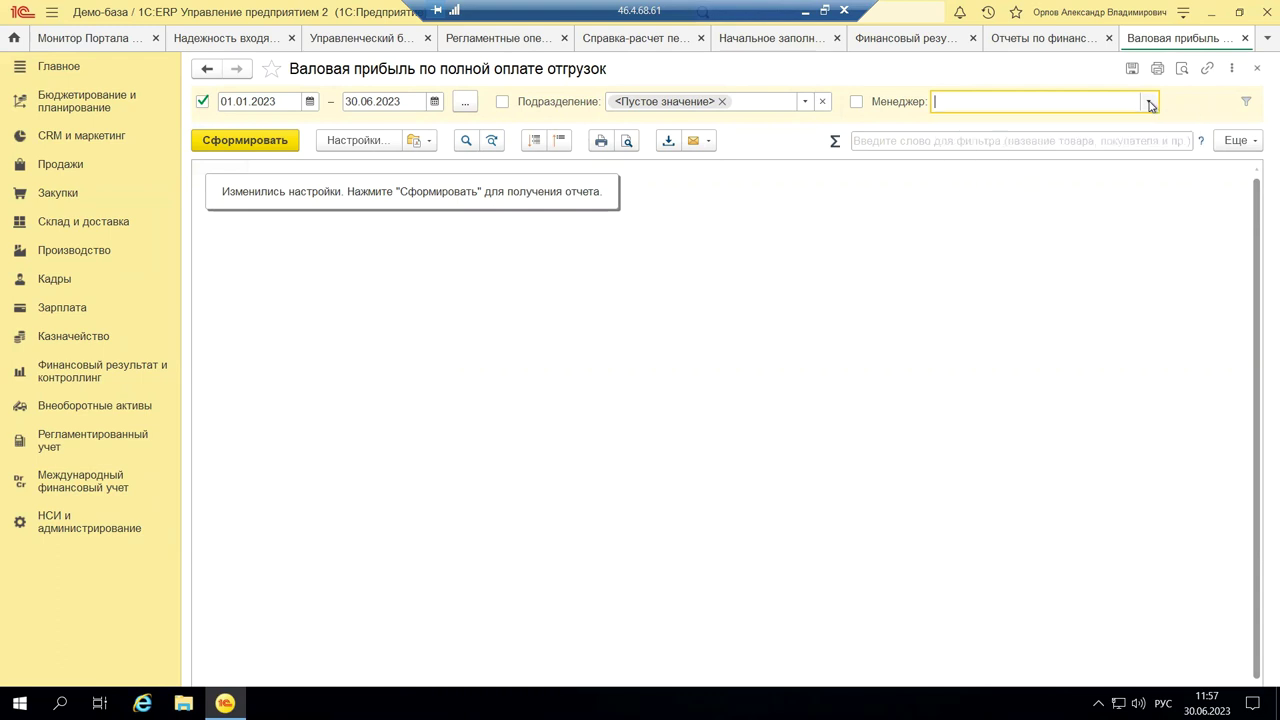
click(1150, 103)
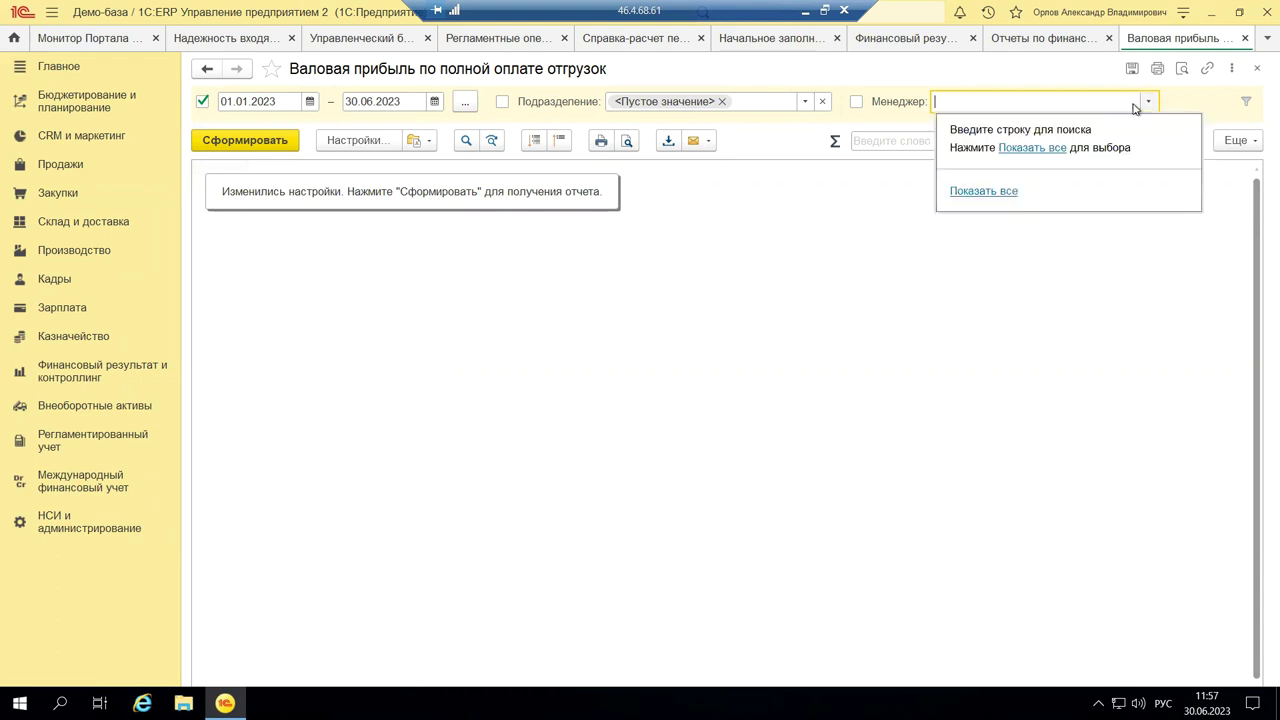
click(1033, 148)
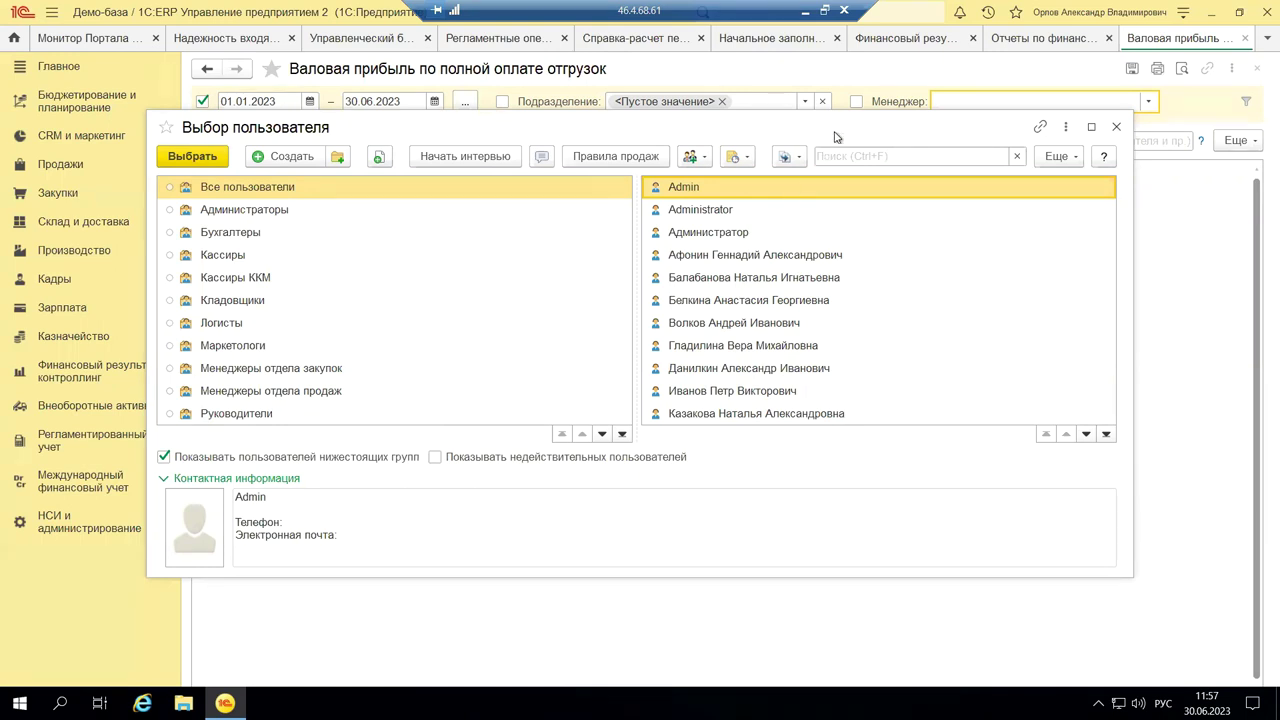
click(1118, 130)
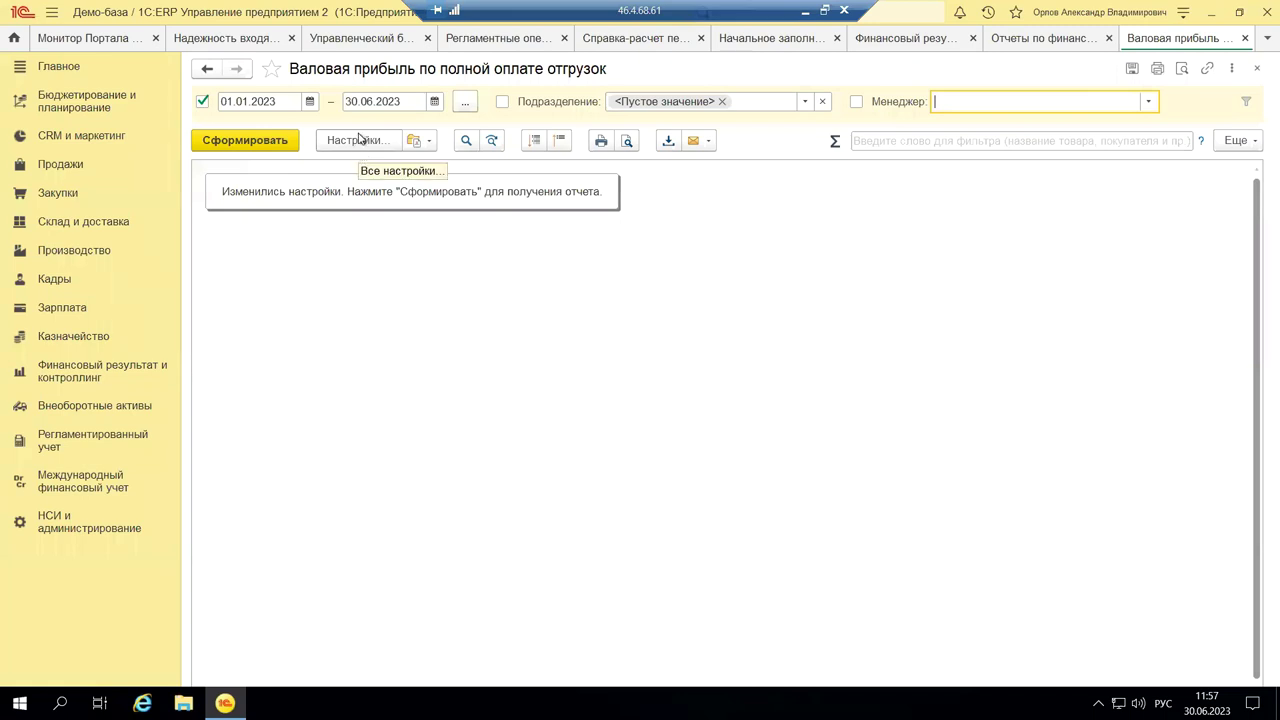
Generate the gross profit report and inspect the manager row's payment, cost of goods and profit cells.
click(285, 140)
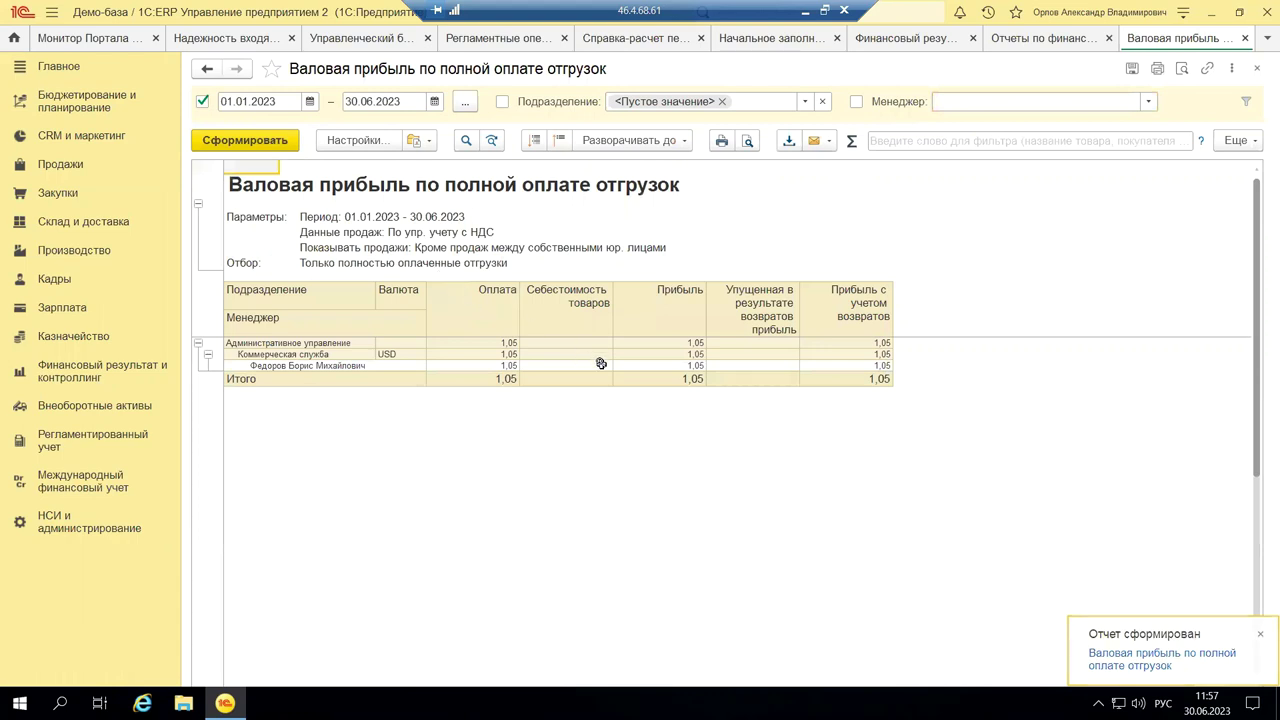
click(495, 362)
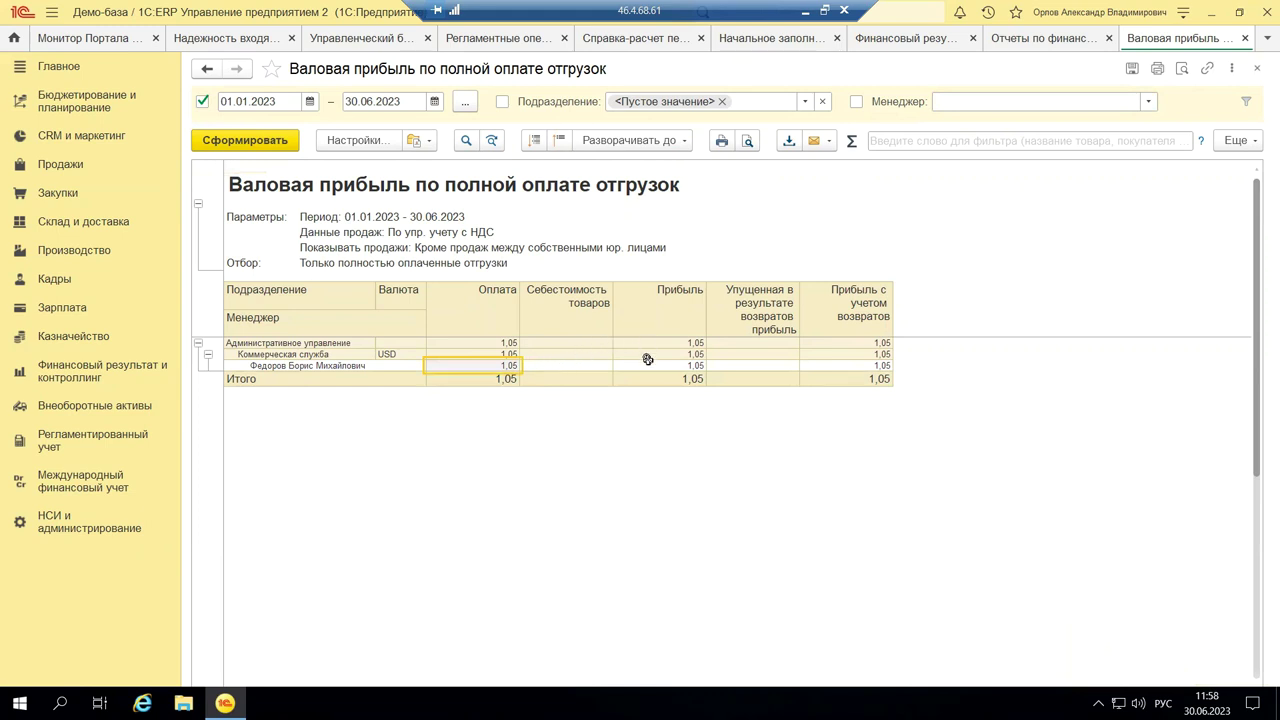
click(555, 364)
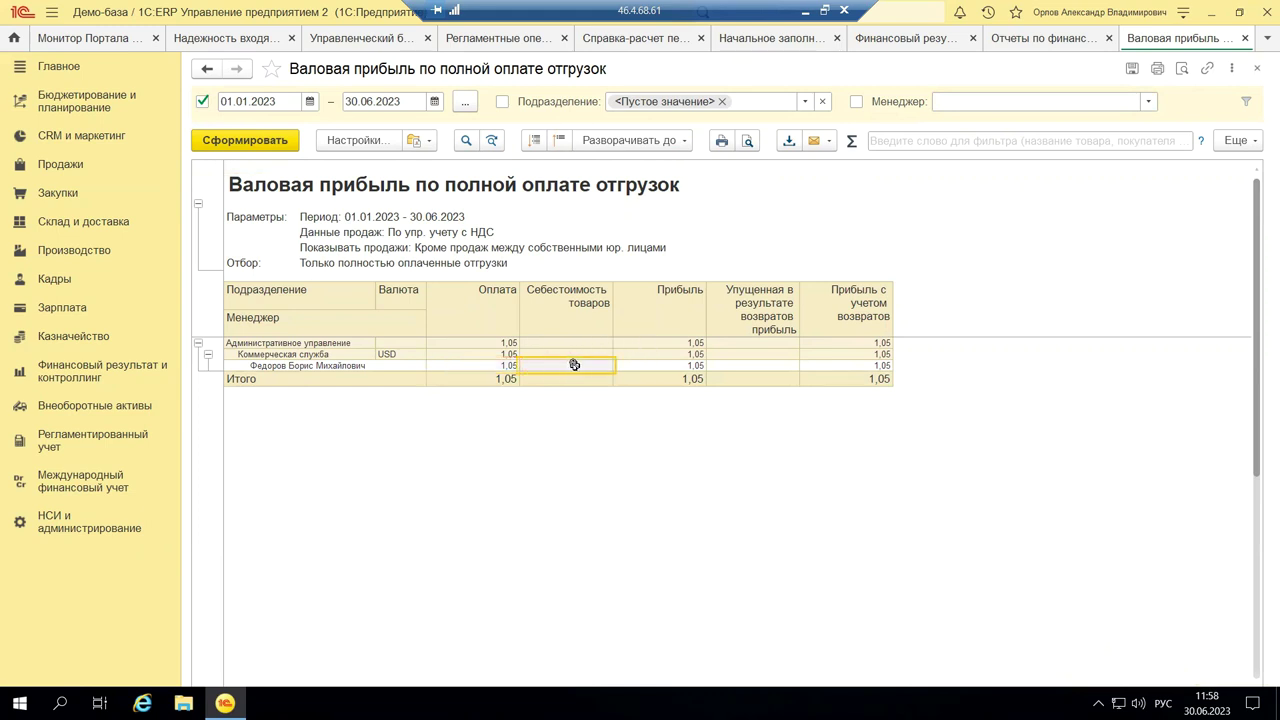
click(630, 364)
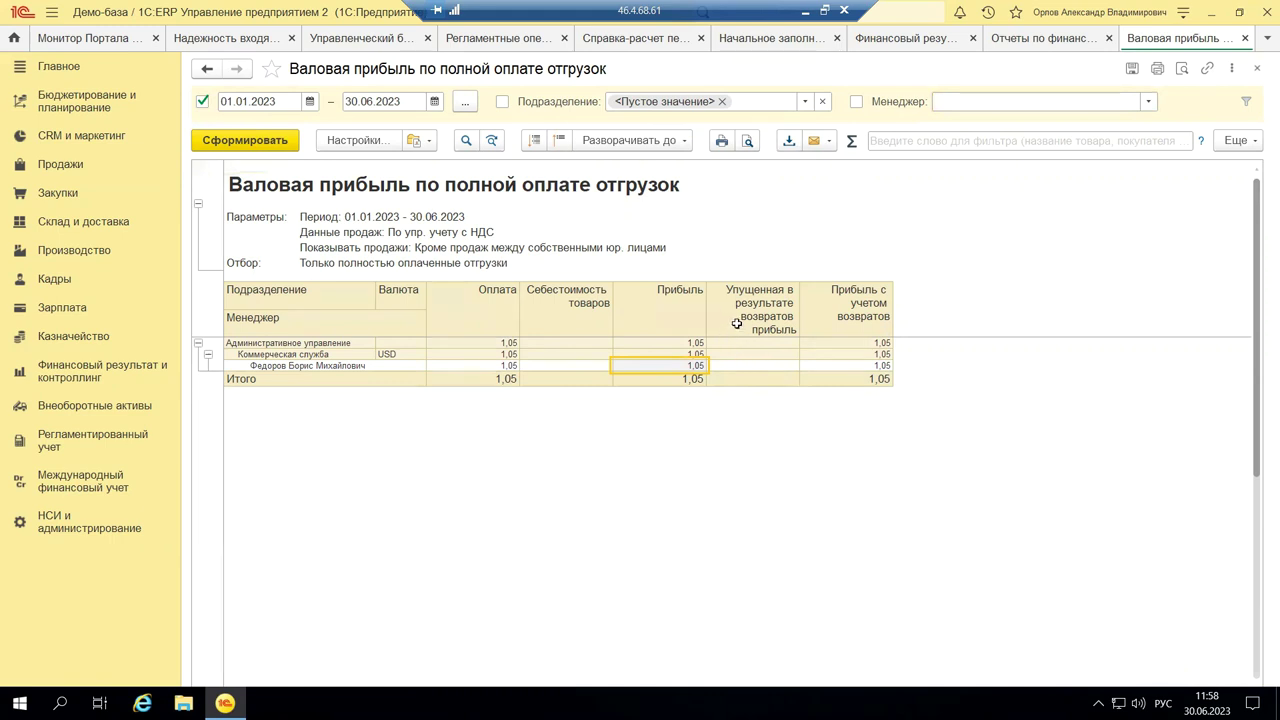
click(372, 363)
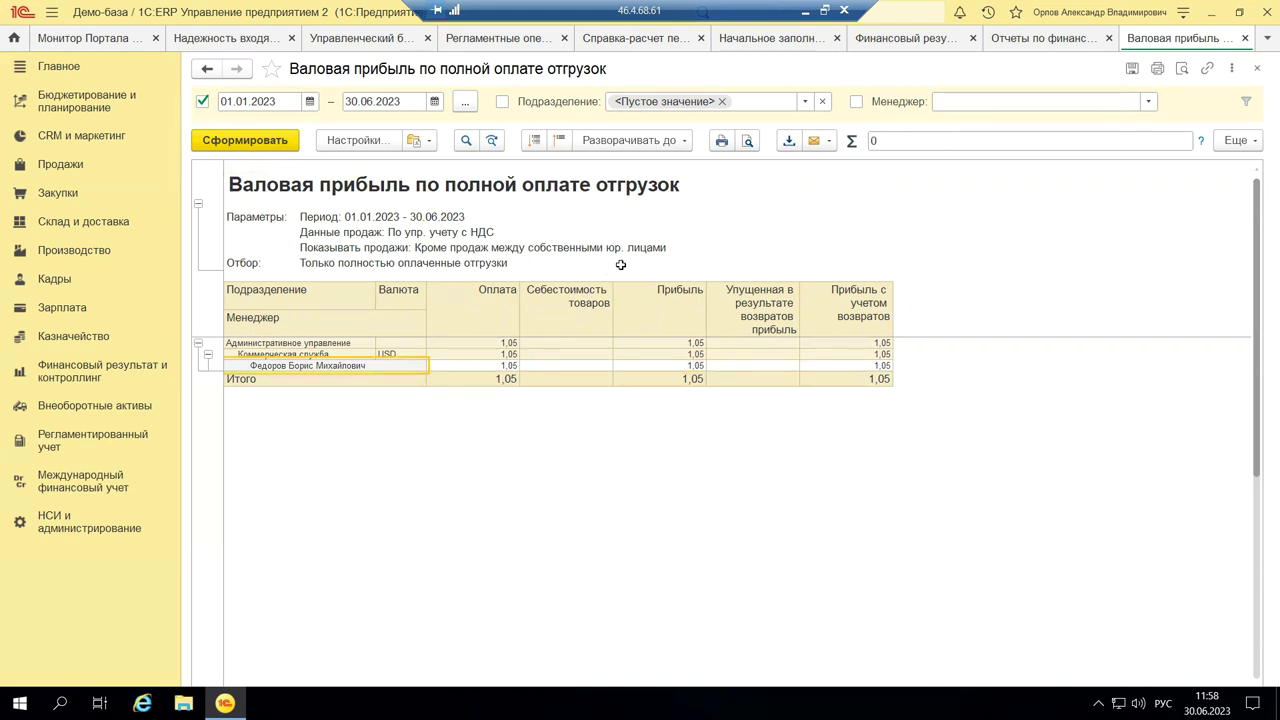
Enable the empty Менеджер filter, set Сегмент клиентов to Оптовые клиенты in the report settings, and regenerate the report.
click(365, 145)
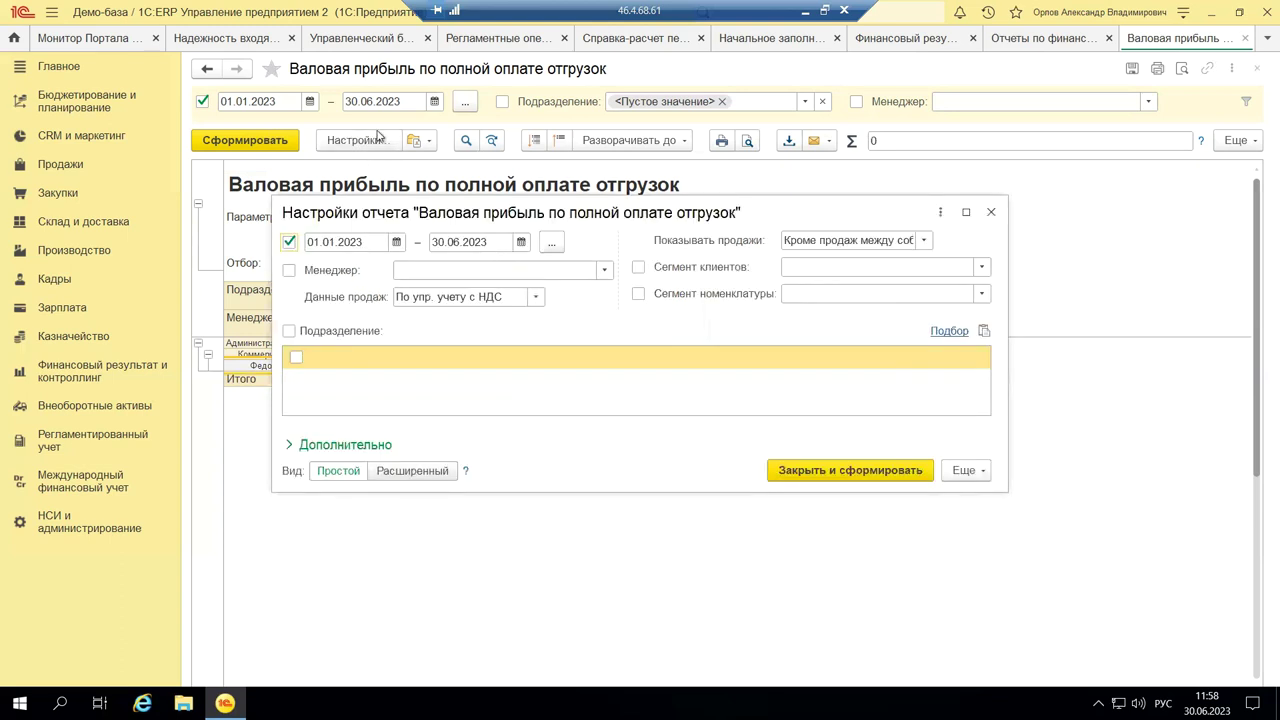
click(290, 273)
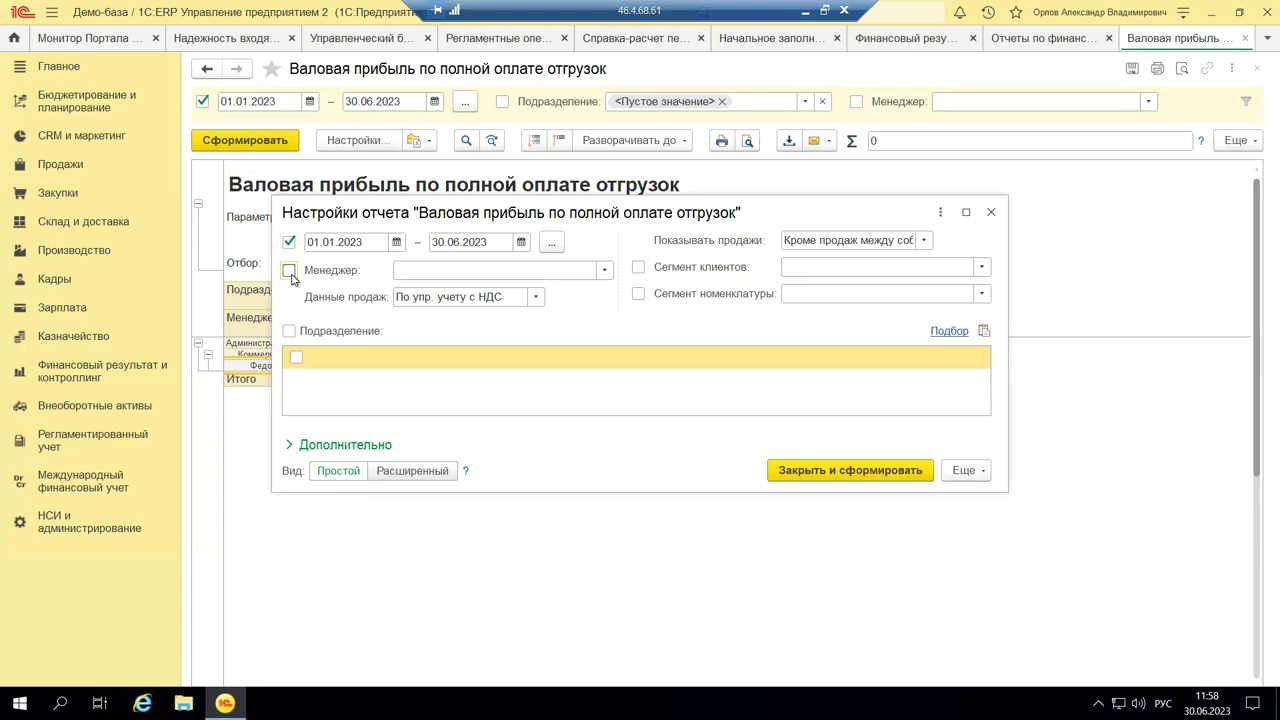
click(640, 268)
click(980, 268)
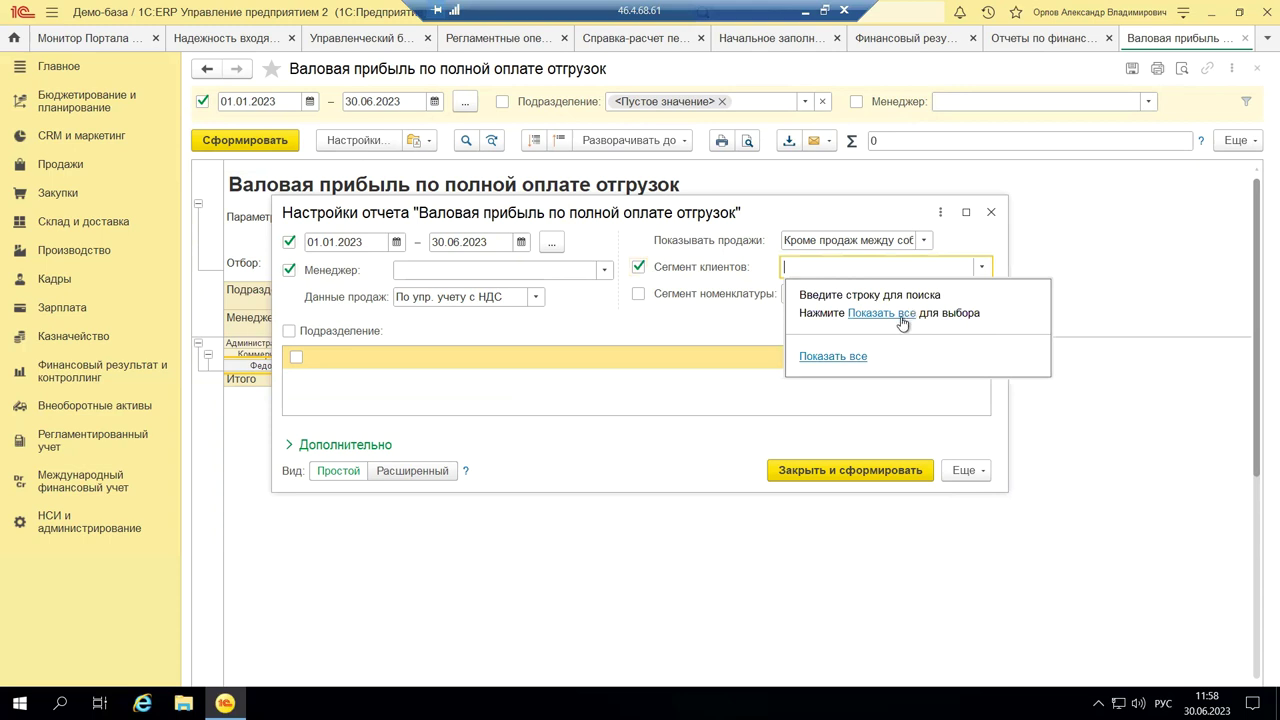
click(902, 315)
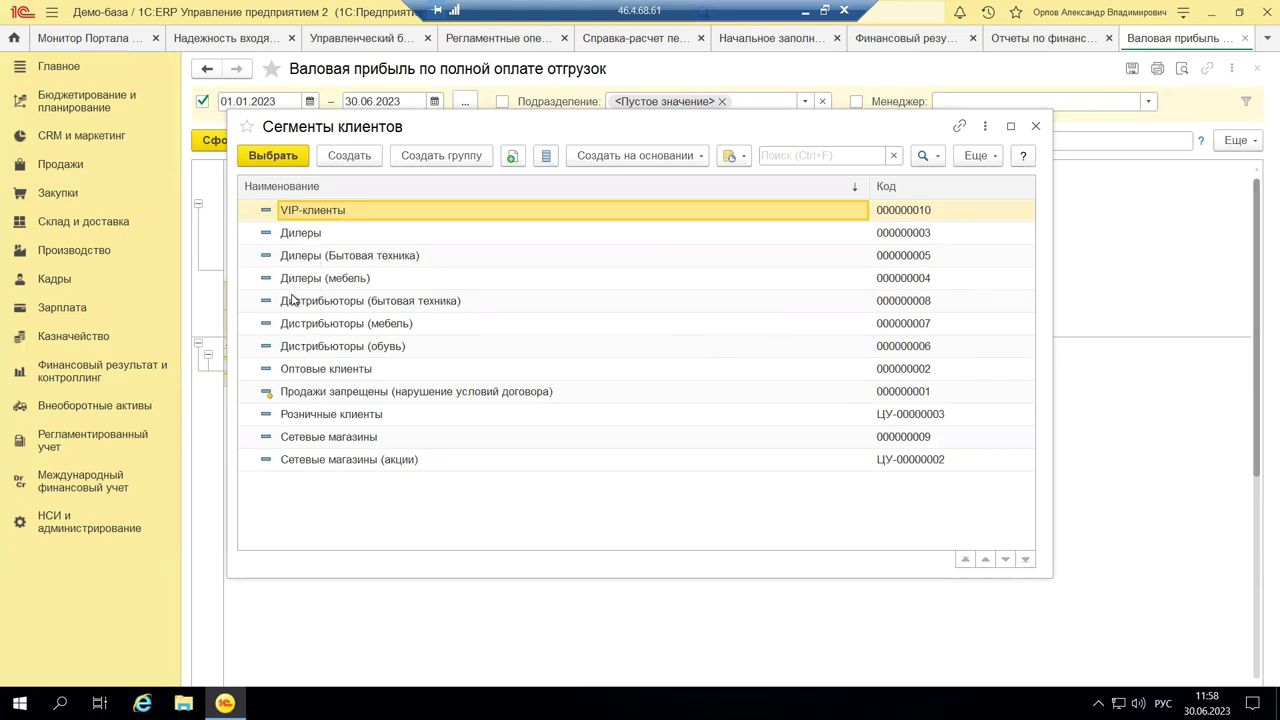
click(293, 440)
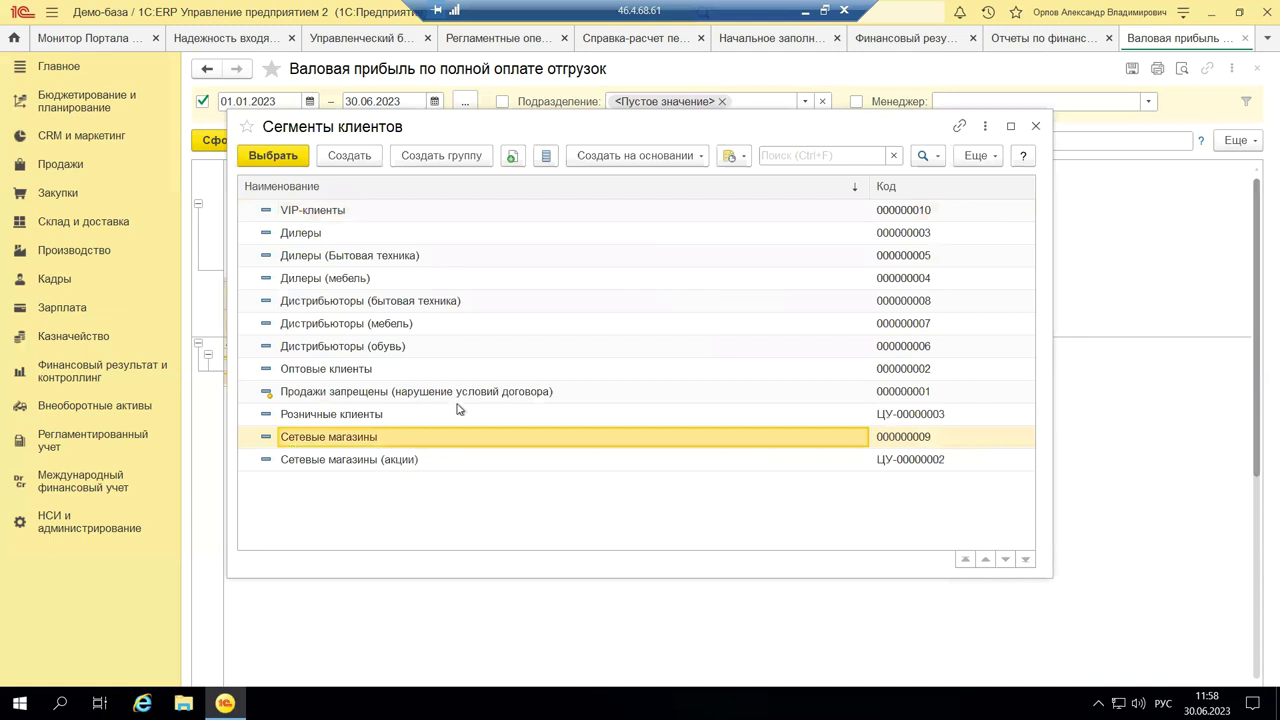
click(320, 393)
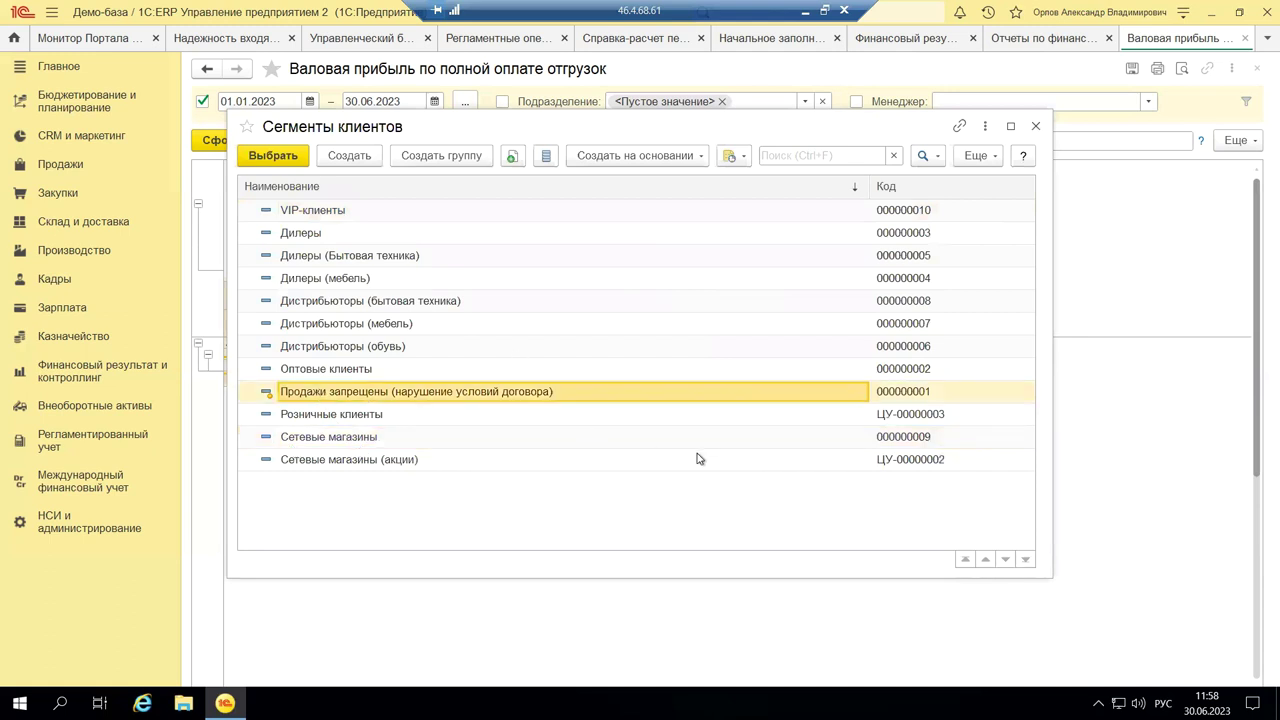
click(366, 372)
click(274, 156)
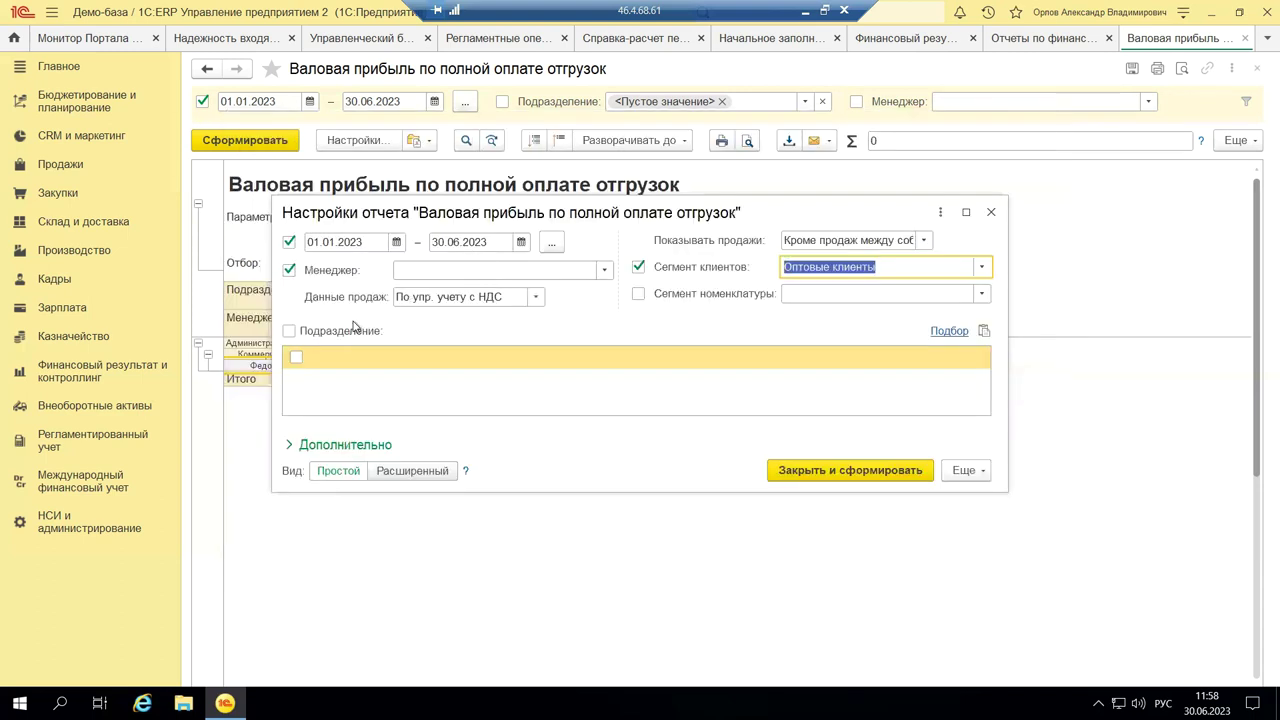
click(835, 476)
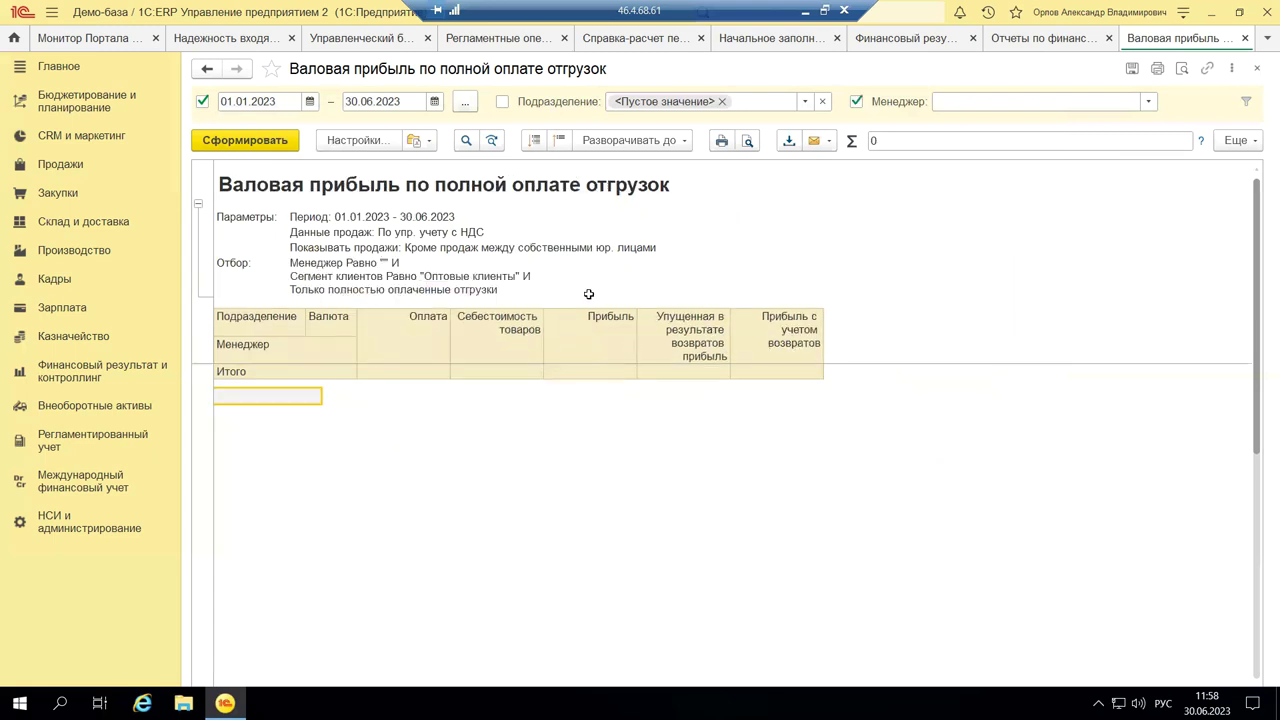
Close the gross profit report and look through the income, VAT and inter-company goods reports in Отчеты по финансовому результату.
click(1258, 69)
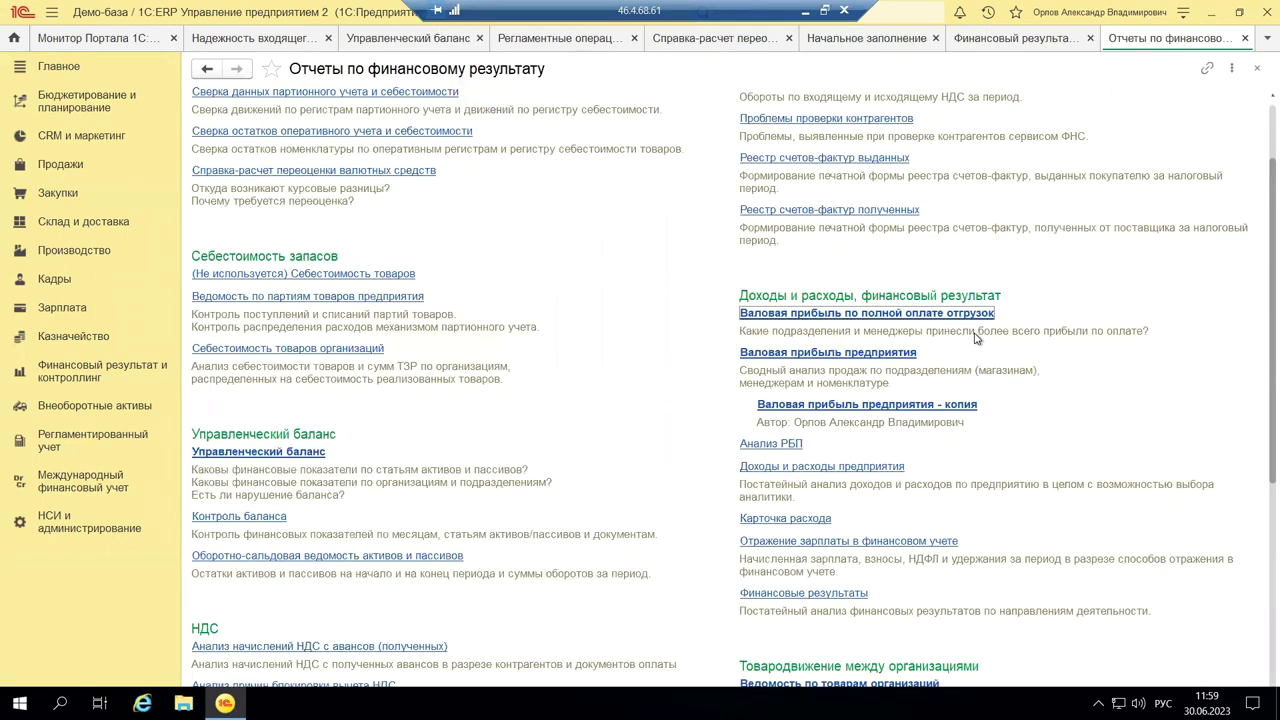
scroll(988, 370, down, 2)
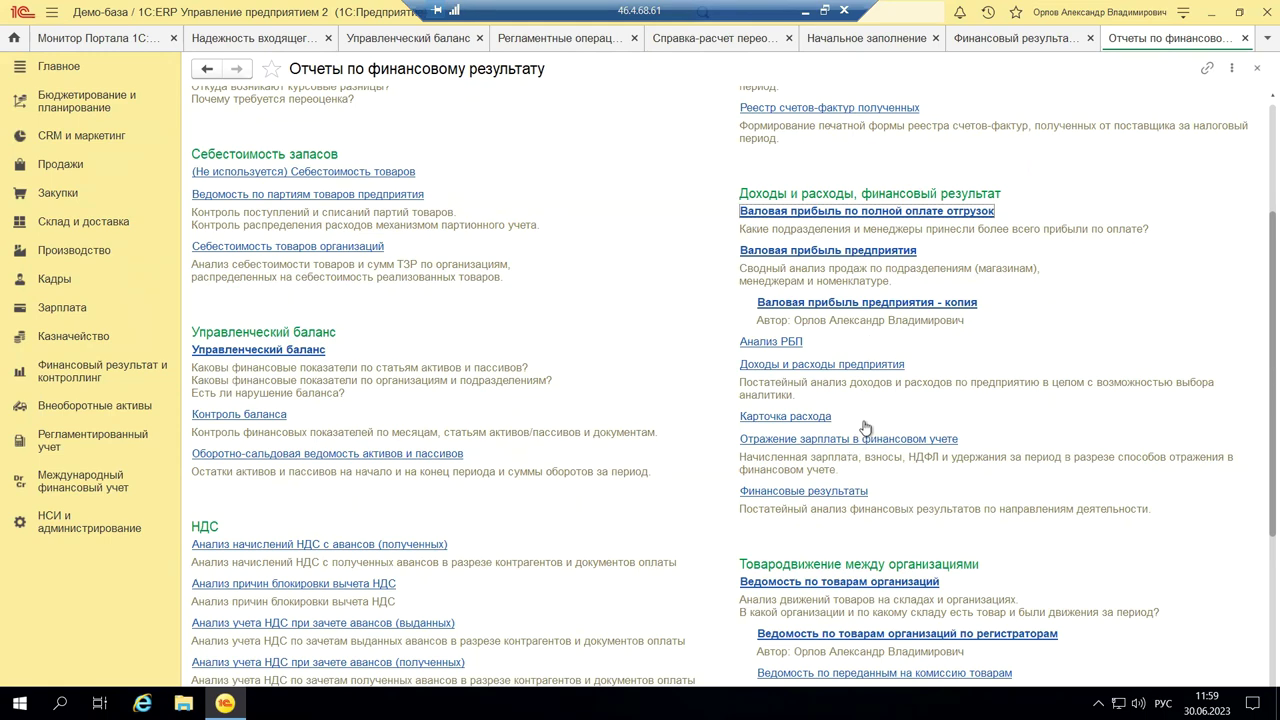
scroll(865, 427, down, 5)
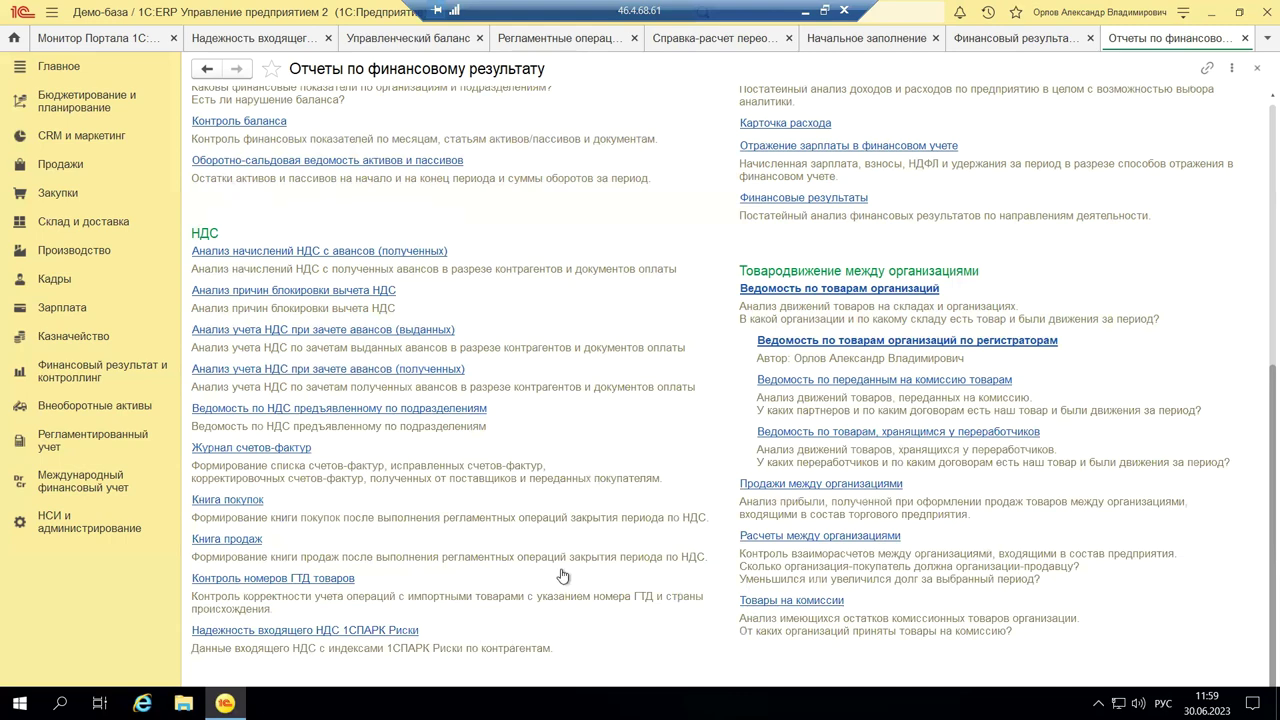
scroll(566, 545, up, 3)
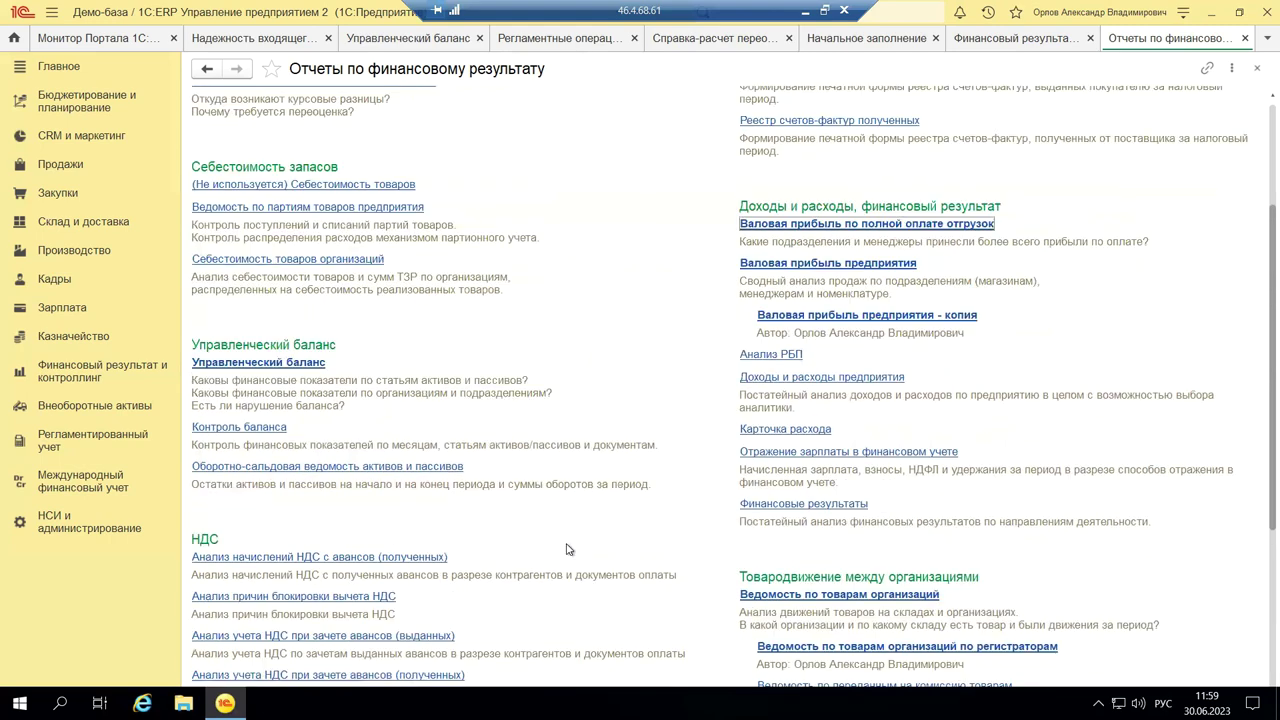
Open the Управленческий баланс report and set its Периодичность to Месяц.
click(284, 364)
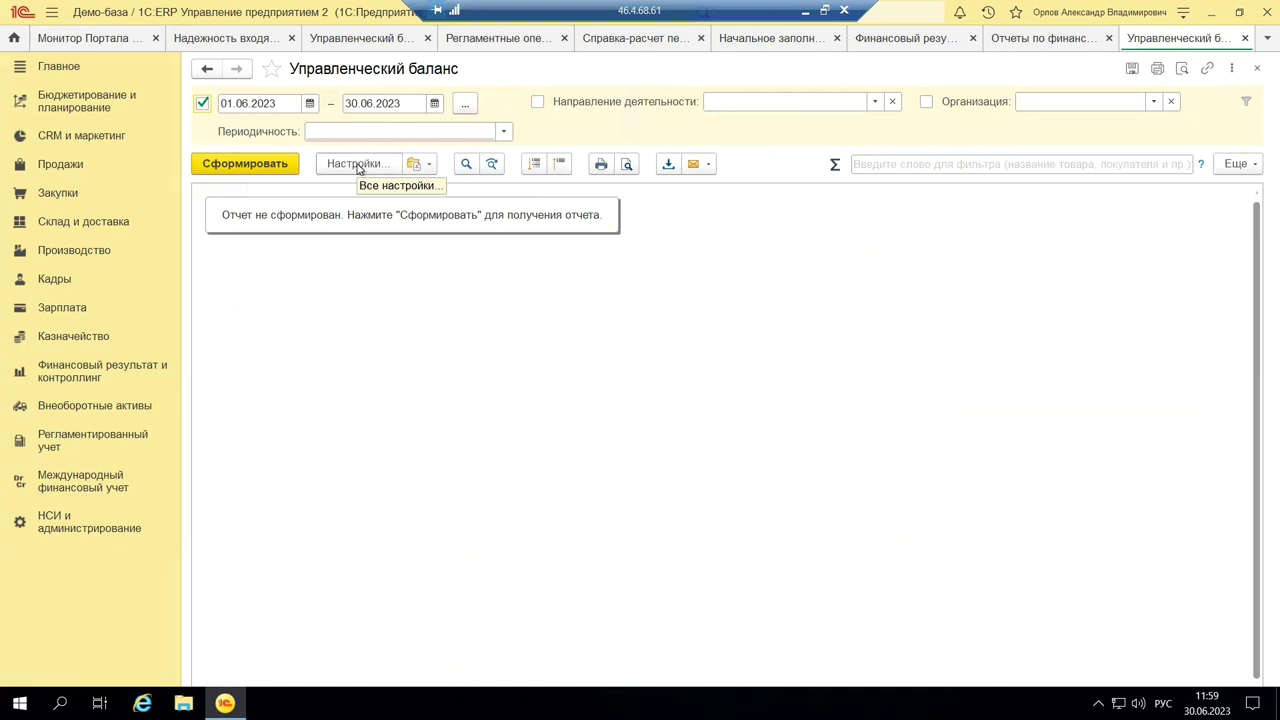
click(505, 132)
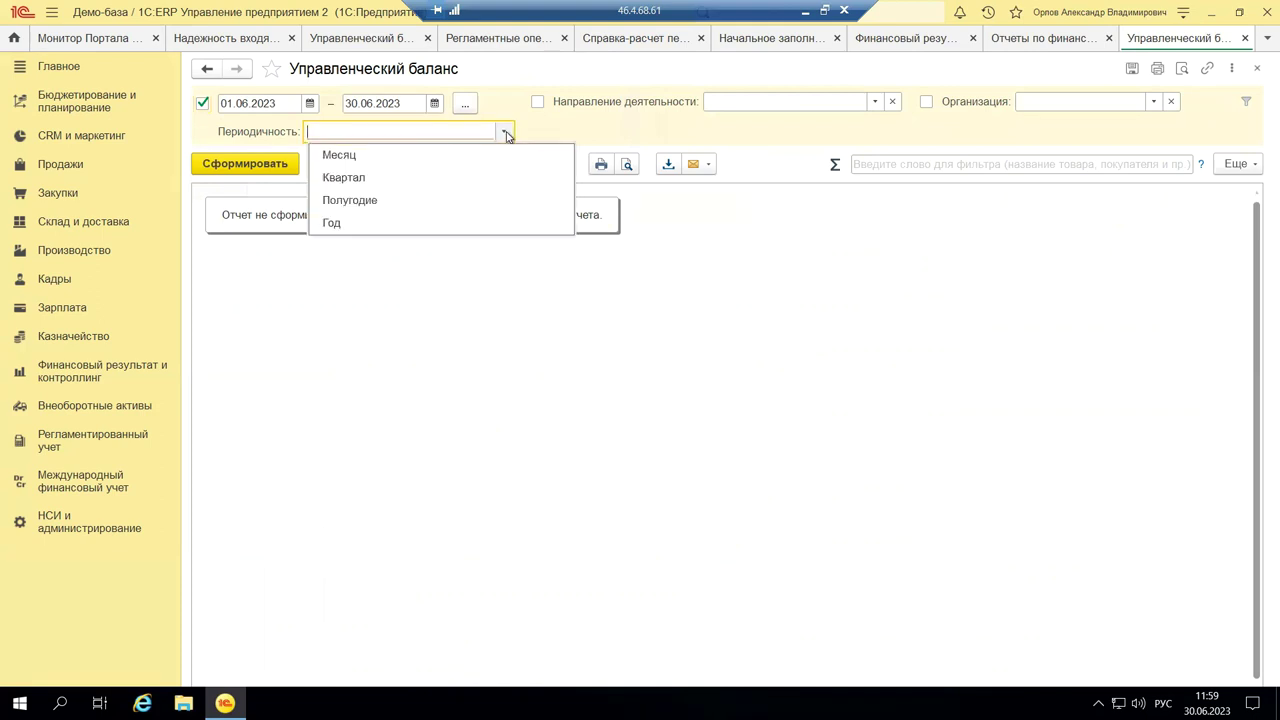
click(381, 161)
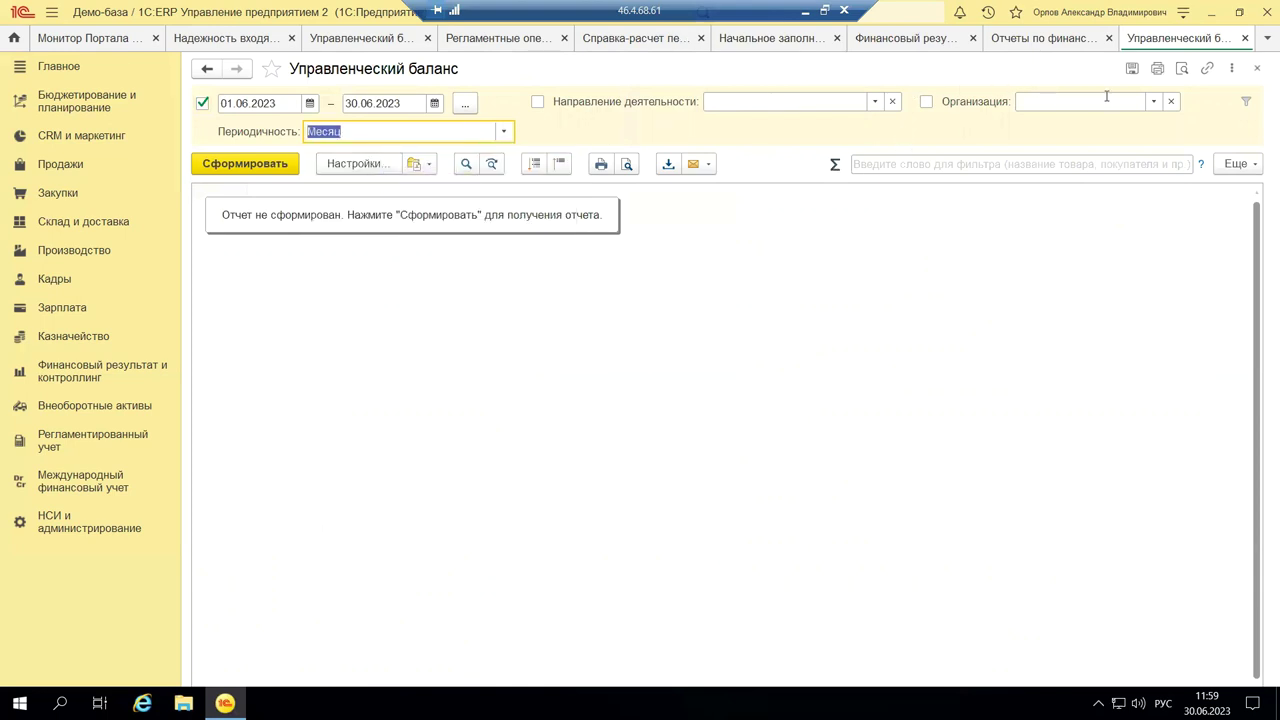
Filter the balance report settings by organizations Андромеда Плюс and Андромеда Сервис, set Валюта отчета to У.Е., and close the settings keeping the changes.
click(331, 166)
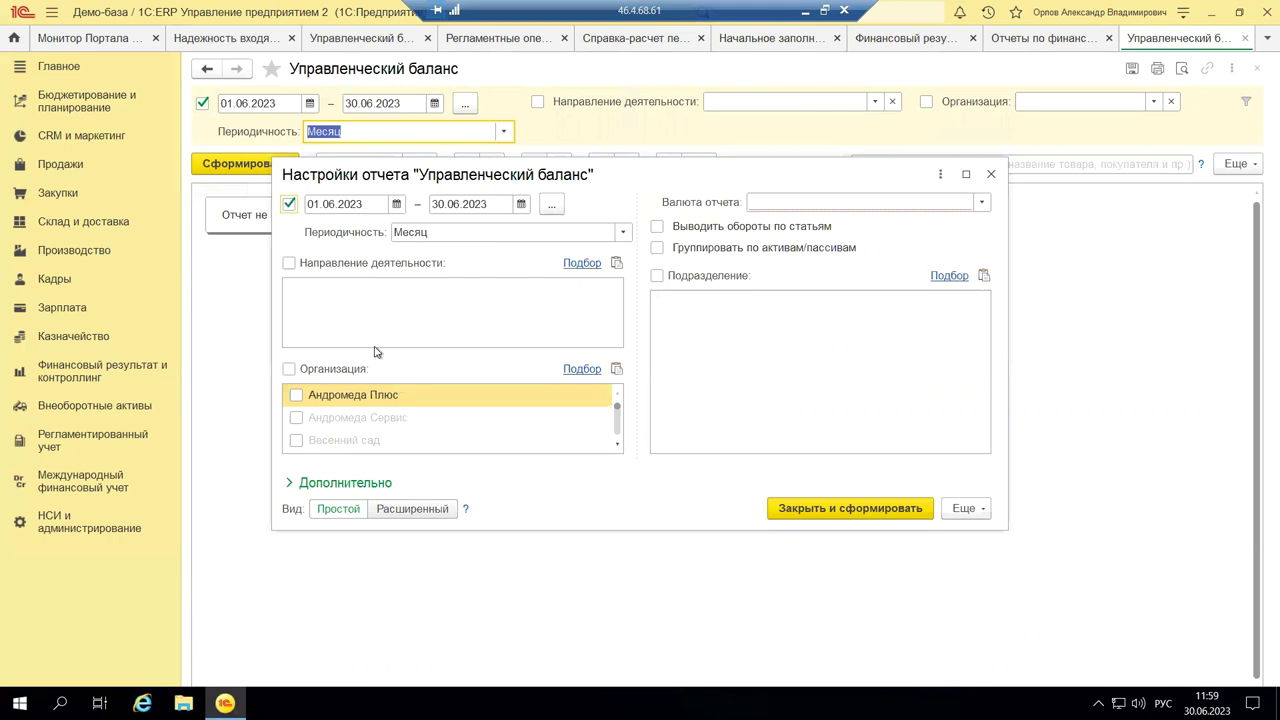
click(296, 398)
click(301, 428)
click(296, 420)
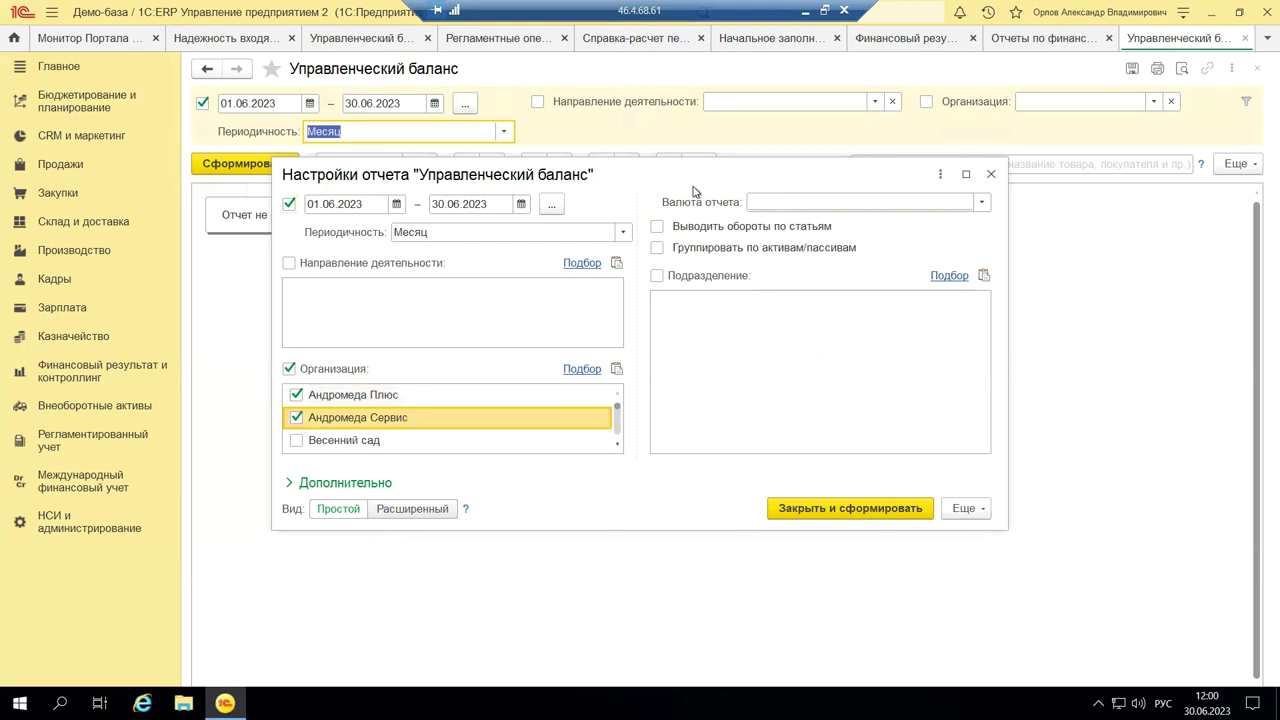
click(981, 203)
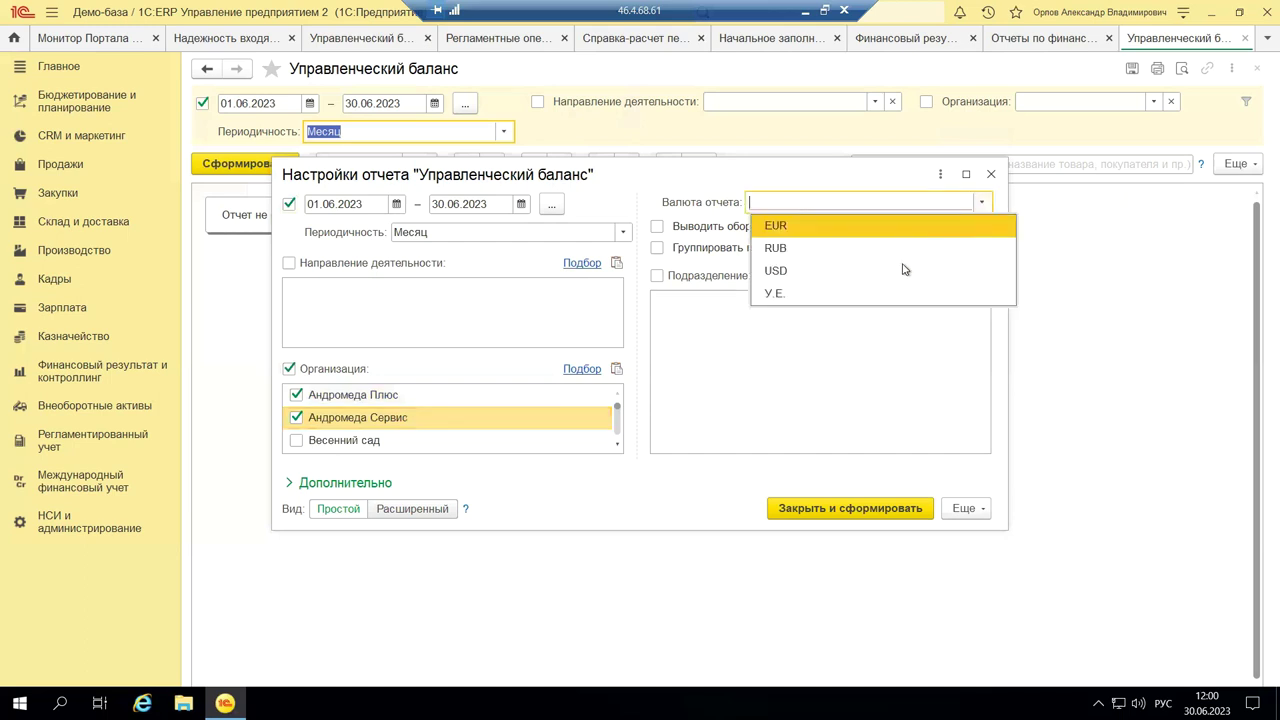
click(827, 297)
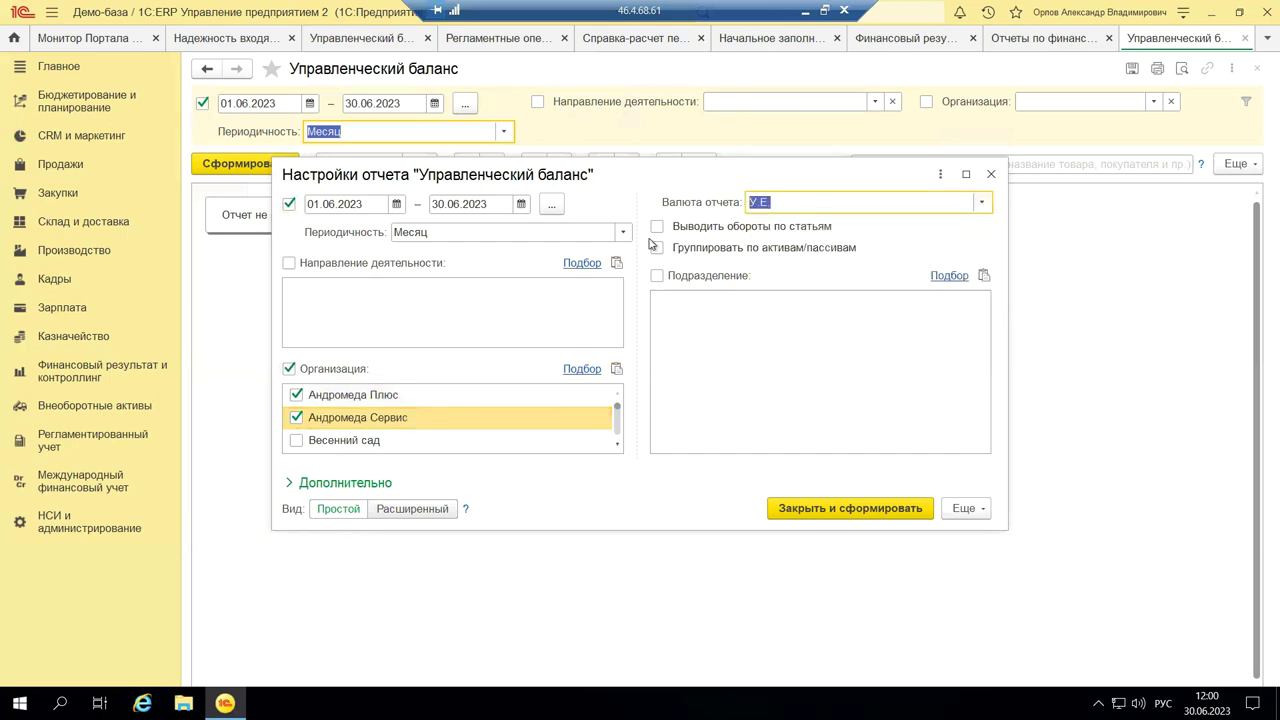
click(991, 174)
click(688, 382)
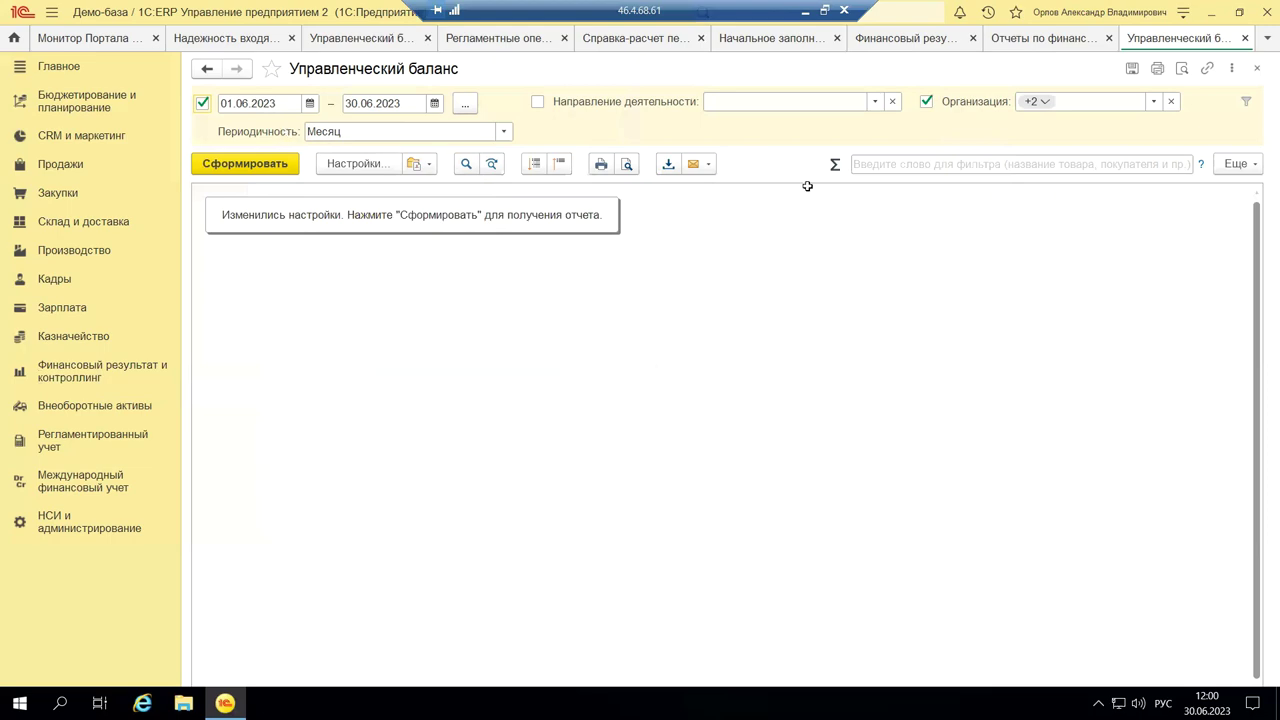
Close the Управленческий баланс report, show the Финансовый результат и контроллинг section, and switch to the PowerPoint presentation.
click(1259, 69)
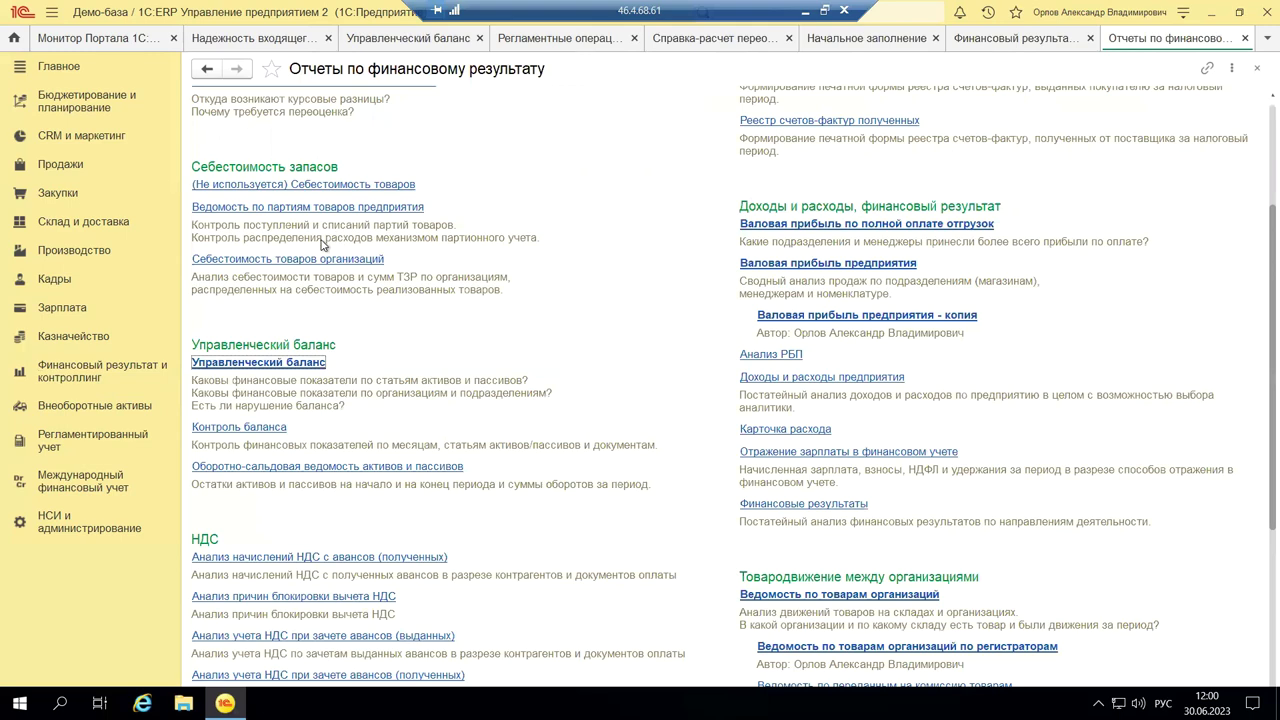
click(45, 368)
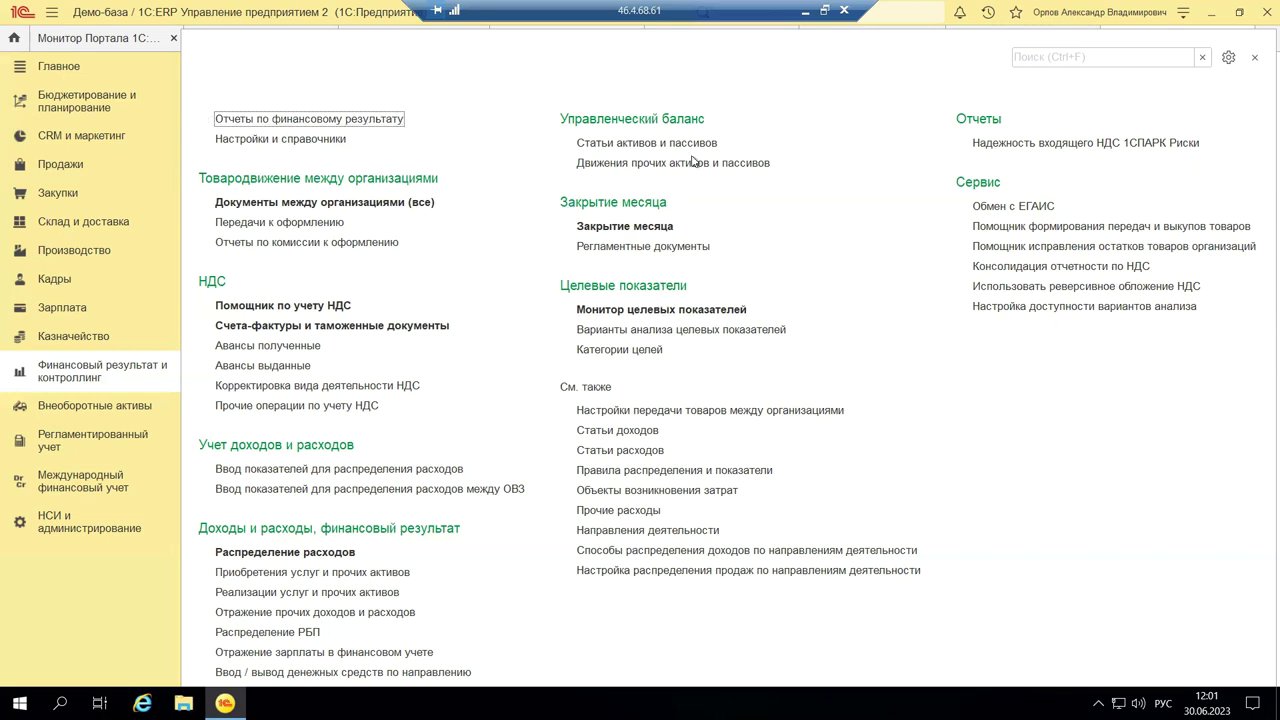
click(807, 13)
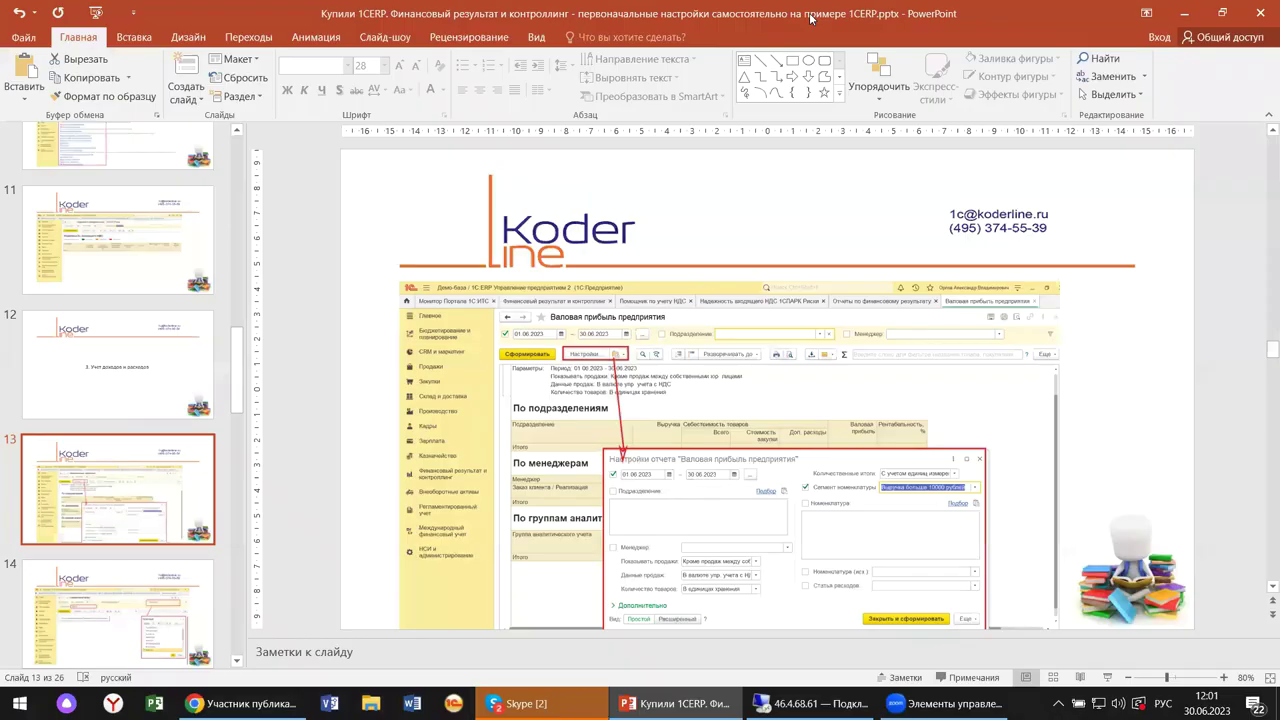
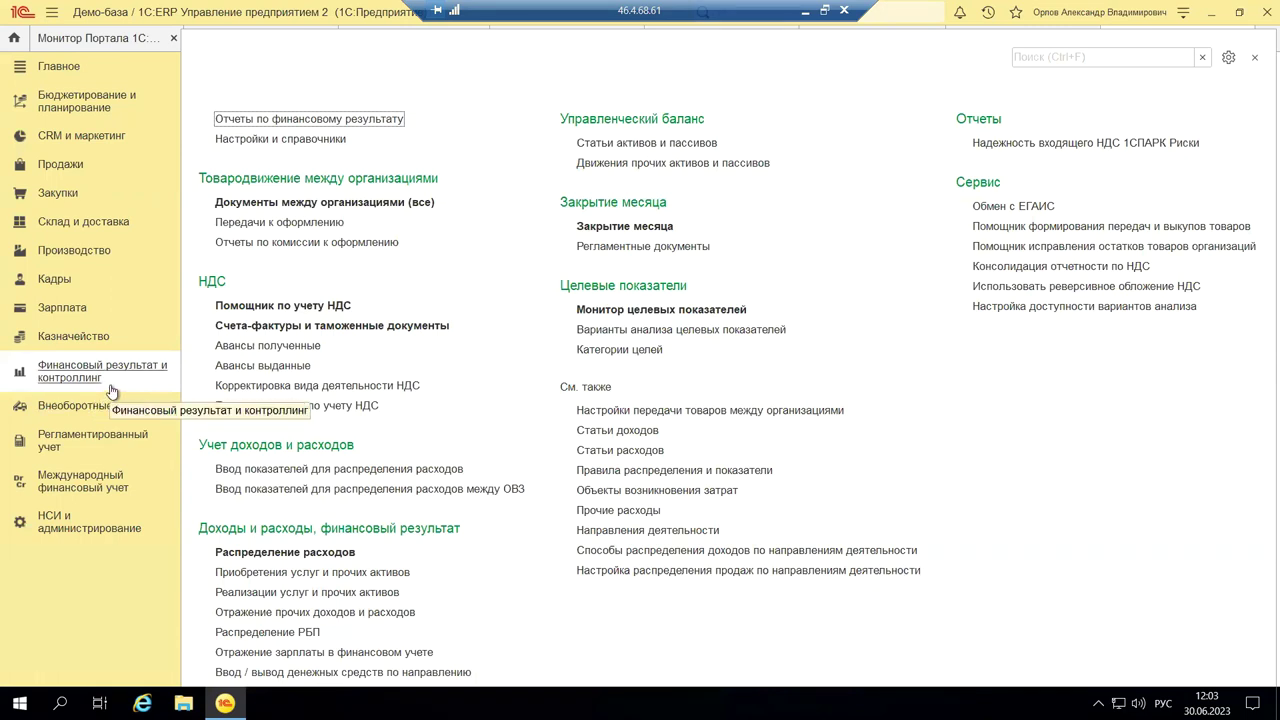
View the Настройки и справочники page of the Регламентированный учет section and close it.
click(88, 442)
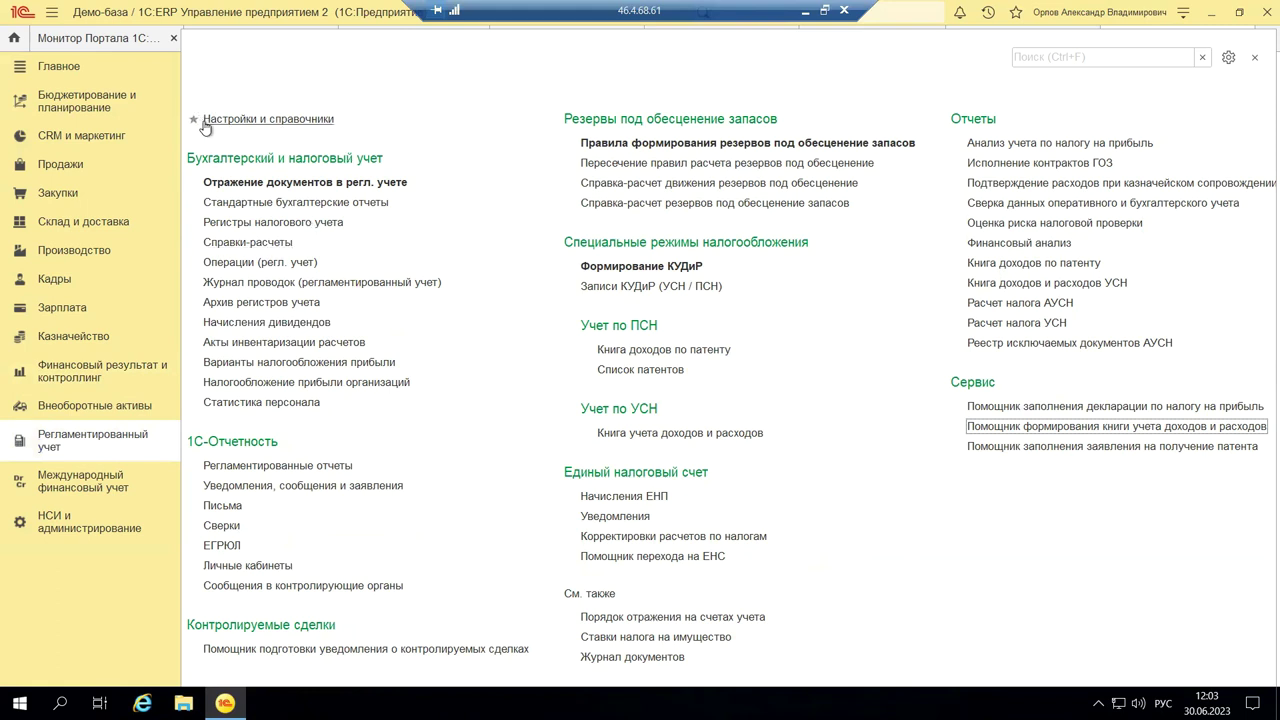
click(300, 121)
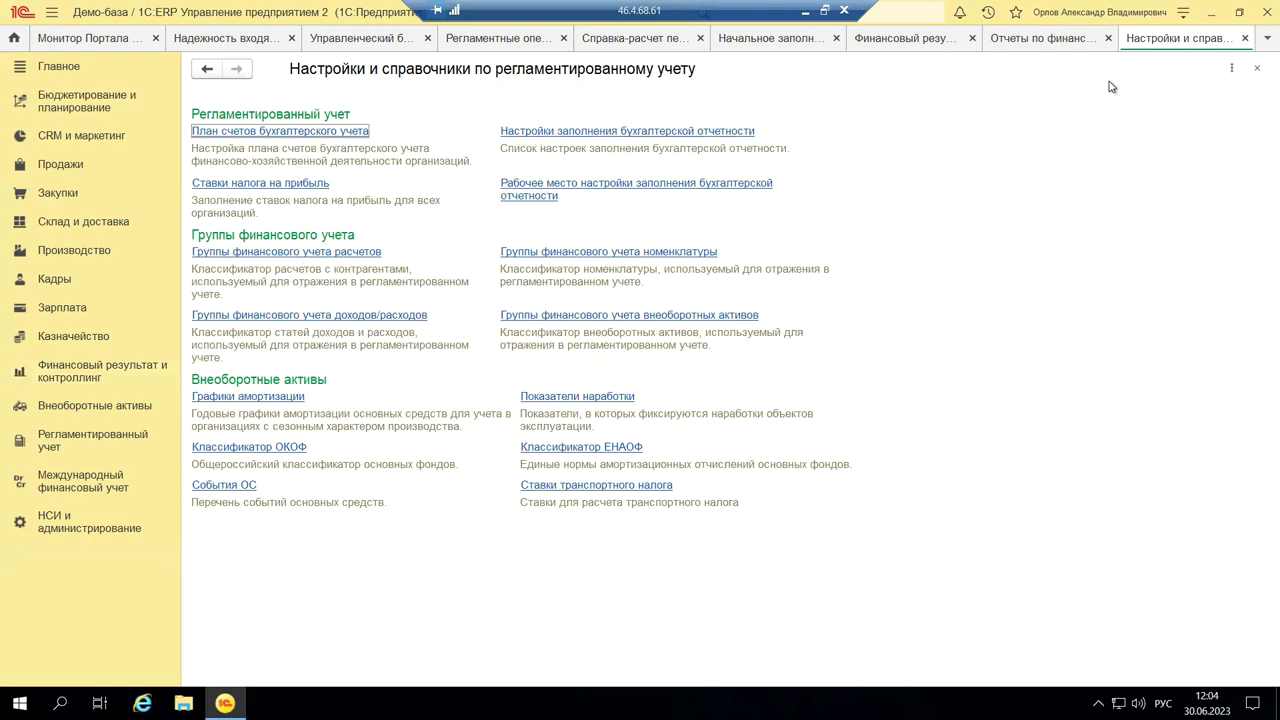
click(1257, 67)
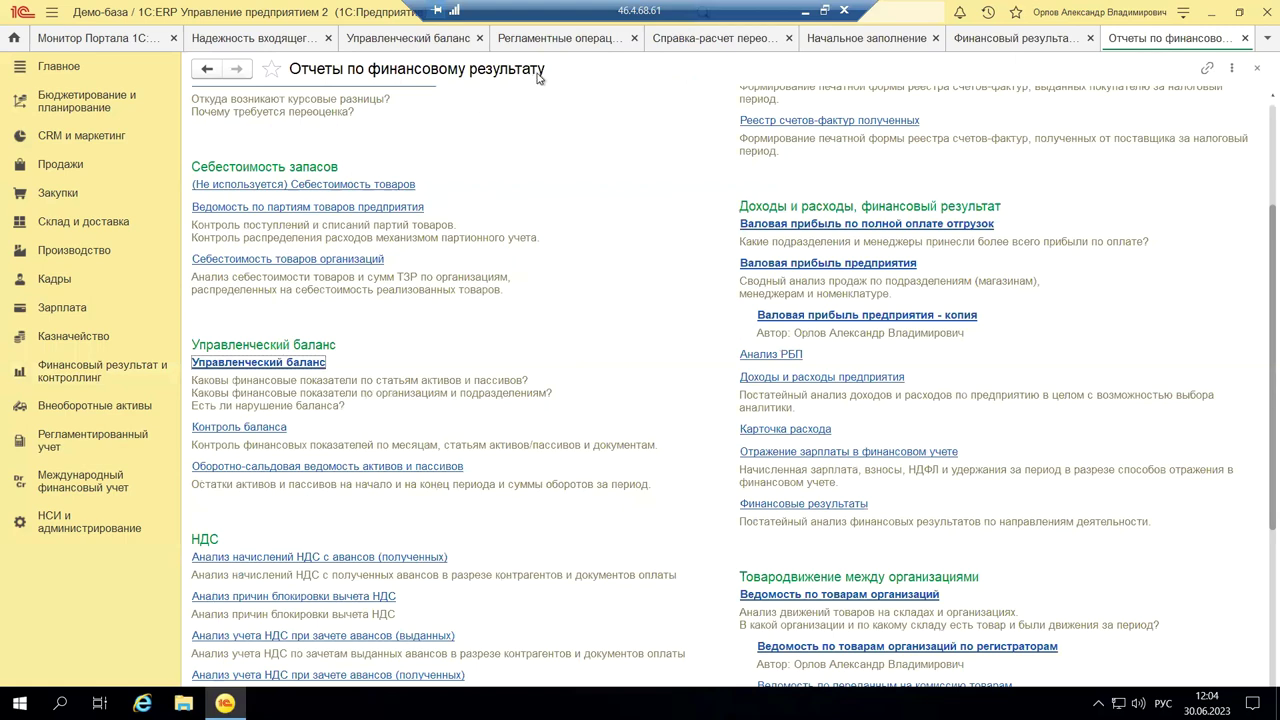
Close the Отчеты по финансовому результату, Начальное заполнение and Справка-расчет переоценки валютных средств pages.
click(1245, 38)
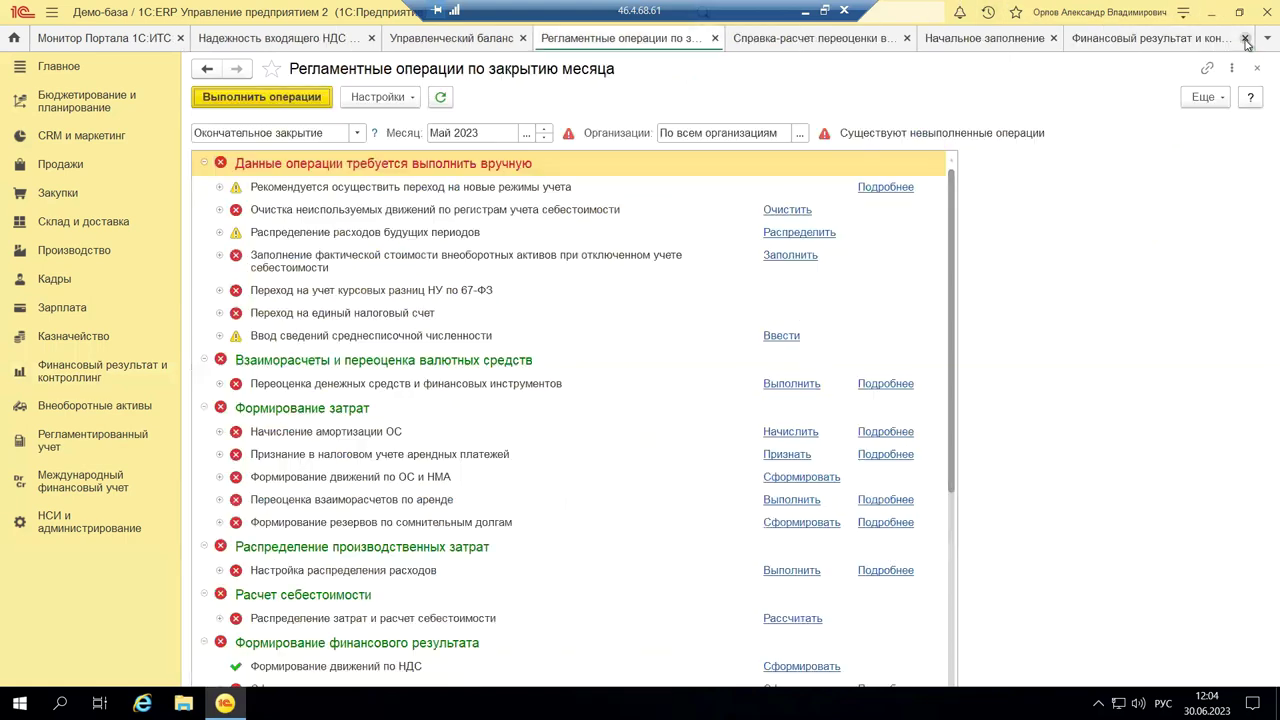
click(984, 38)
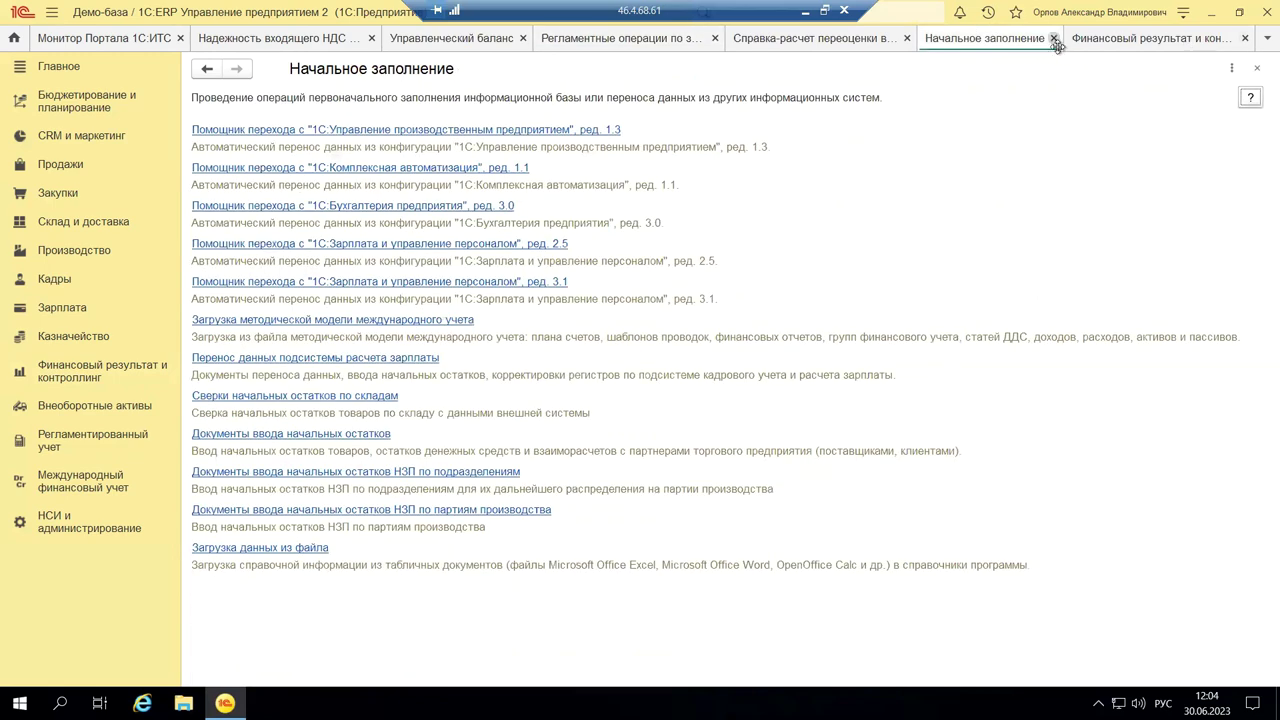
click(1053, 38)
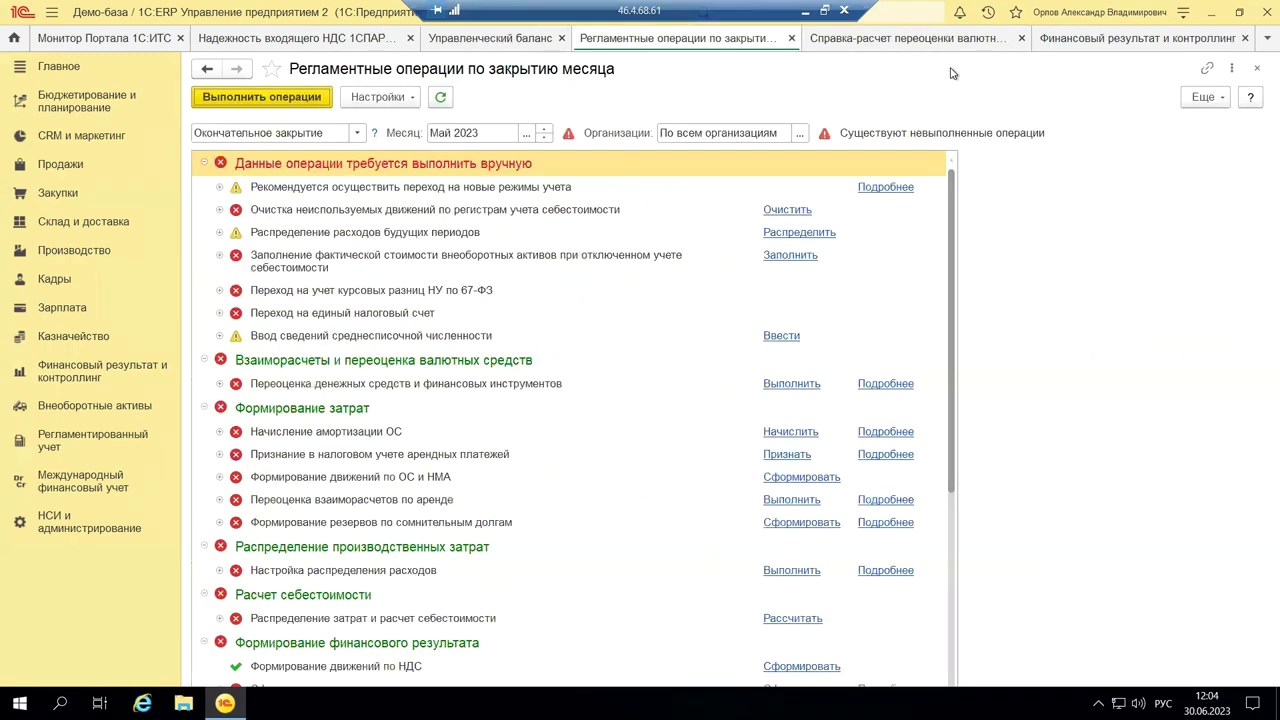
click(940, 39)
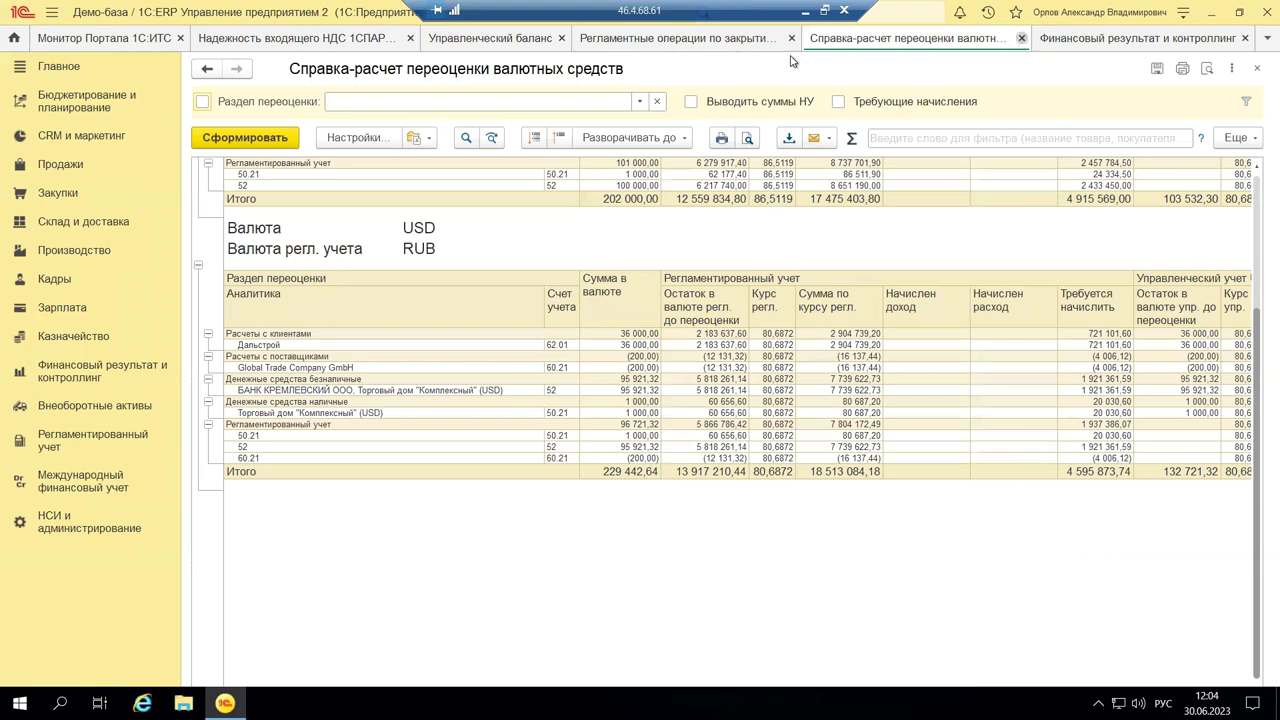
click(1021, 38)
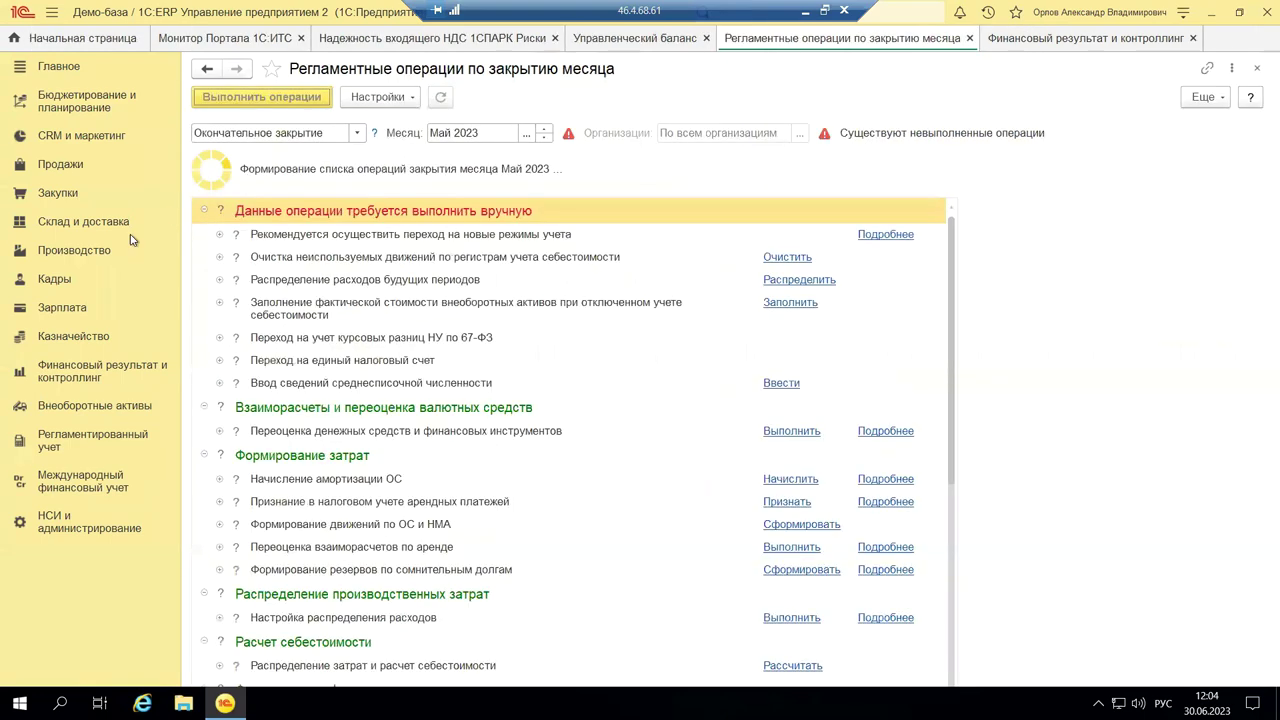
Open Регламентированные отчеты in the Регламентированный учет section and dismiss the 1С-Отчетность service introduction window.
click(68, 432)
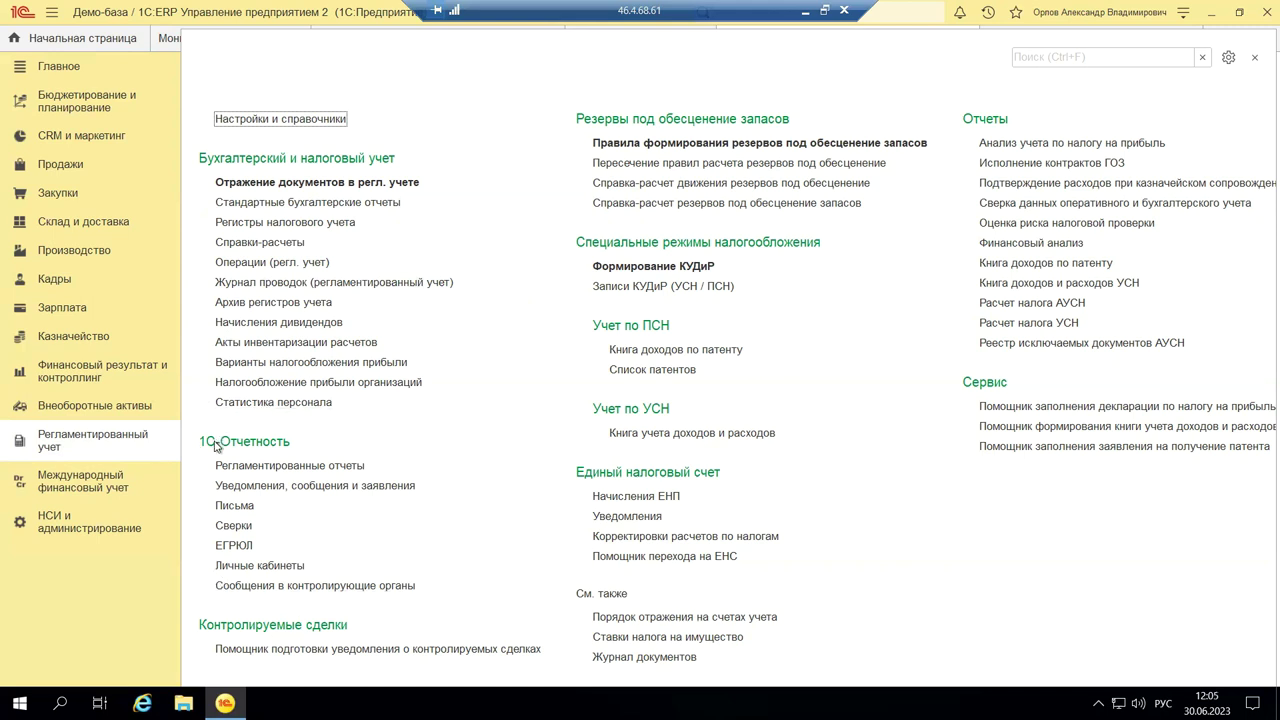
click(297, 467)
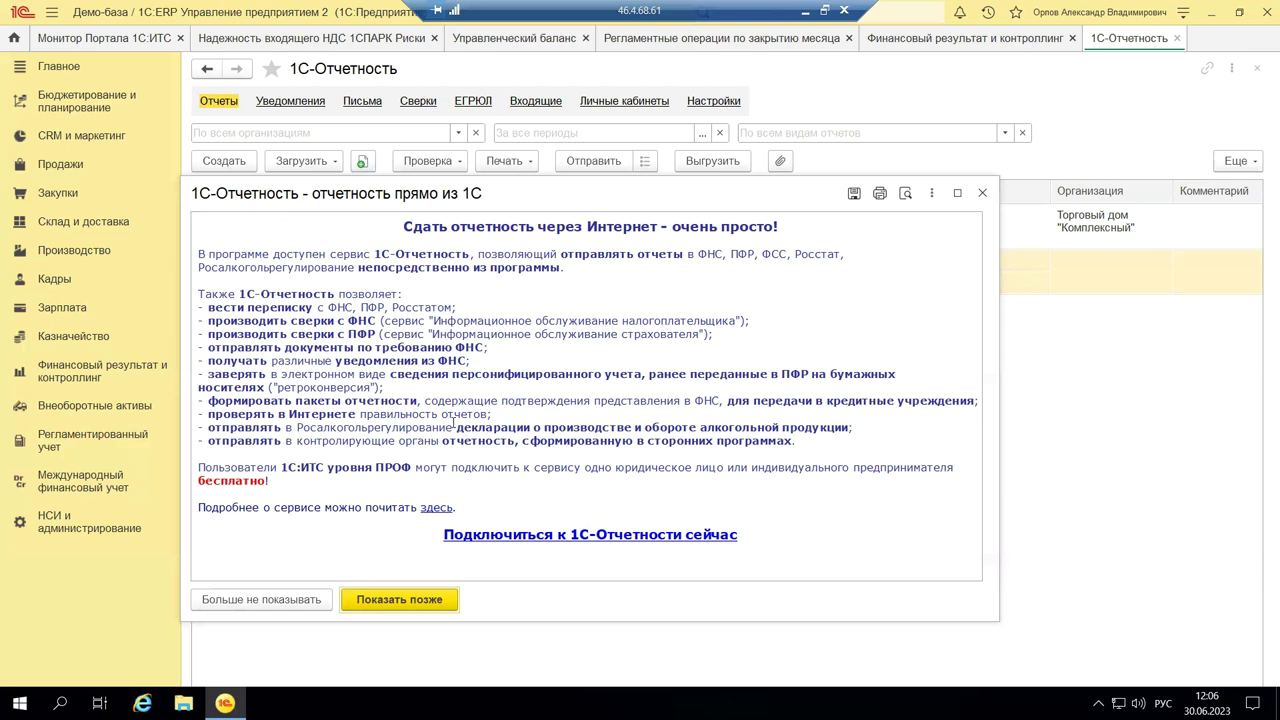
click(505, 523)
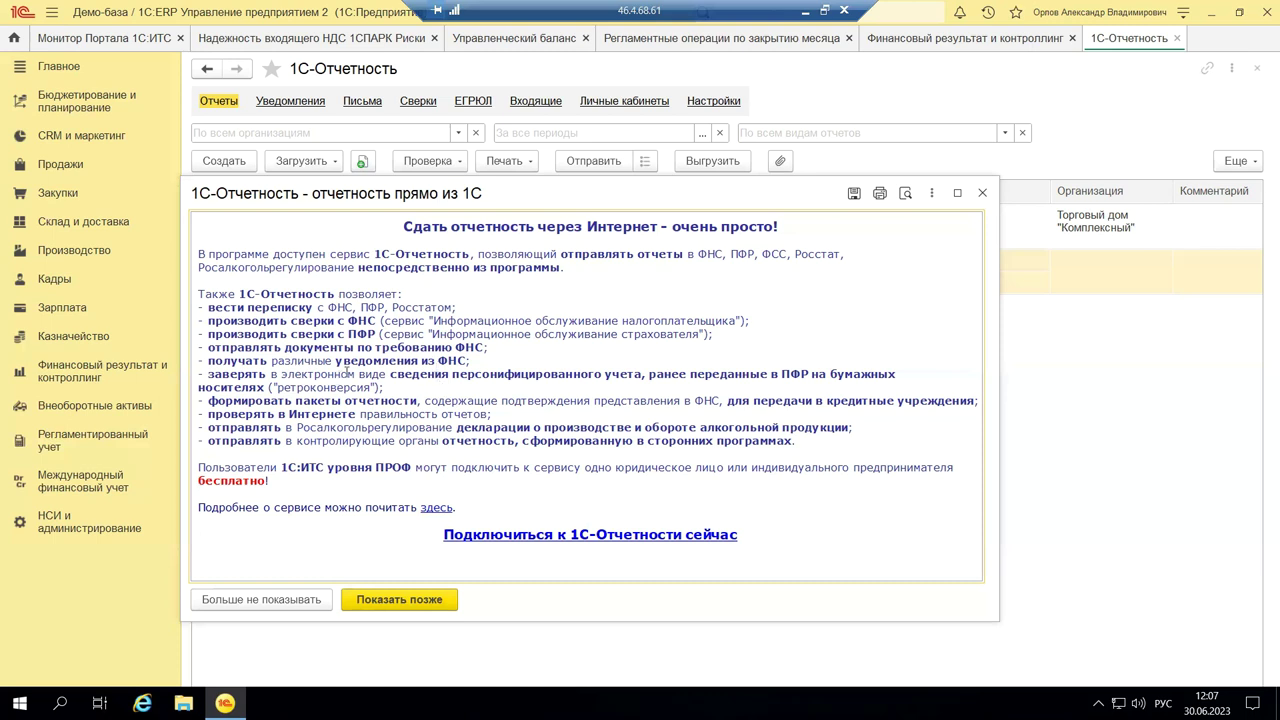
click(981, 199)
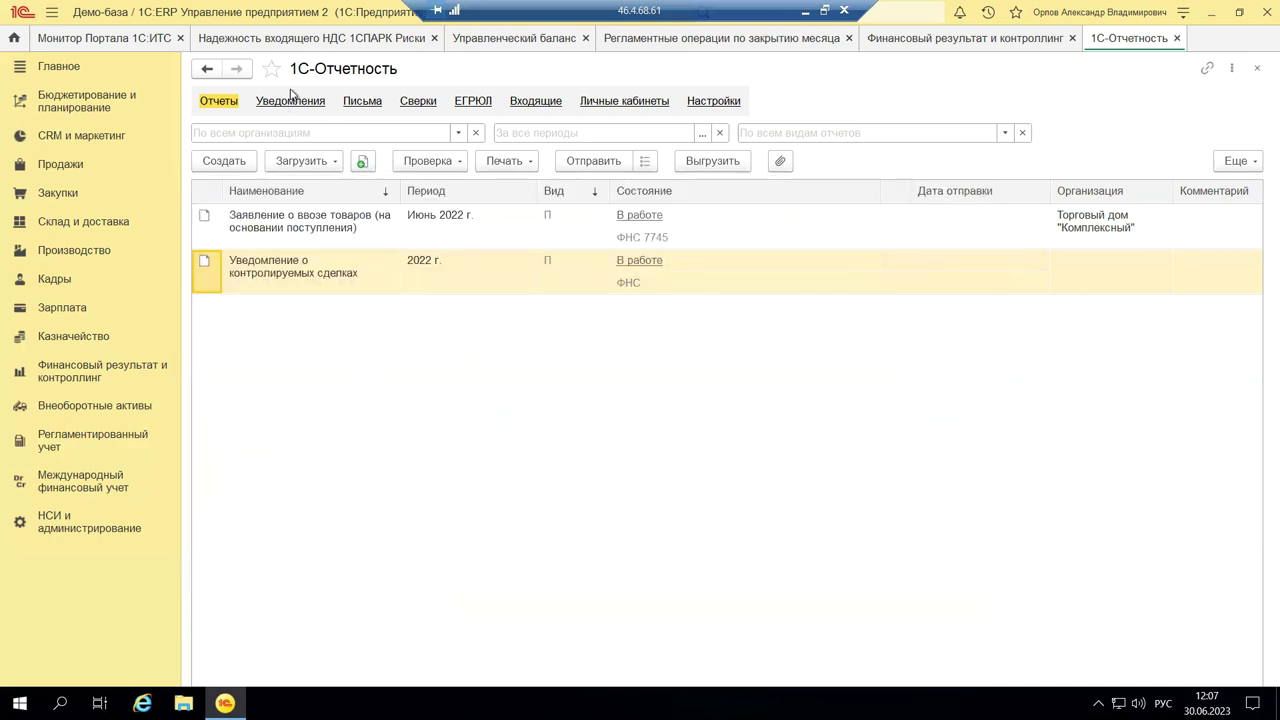
Return to Регламентированные отчеты from the Регламентированный учет section and select Уведомление о контролируемых сделках for 2022.
click(41, 447)
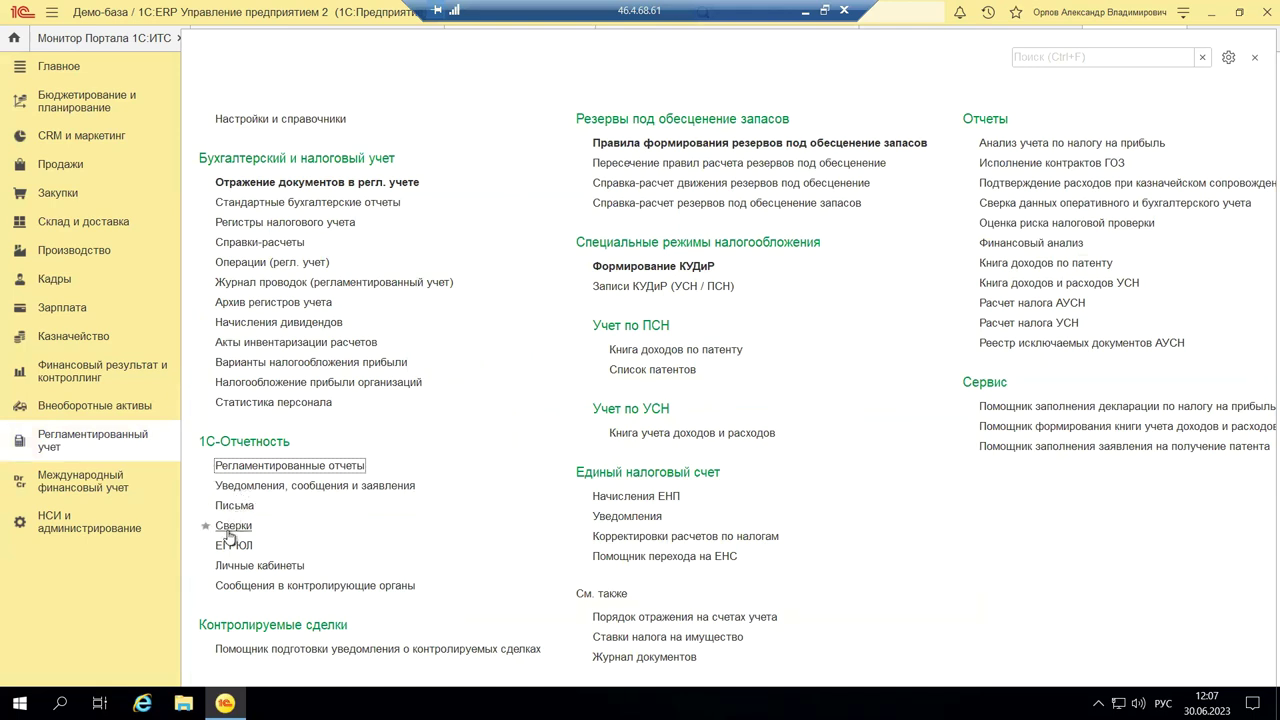
click(270, 466)
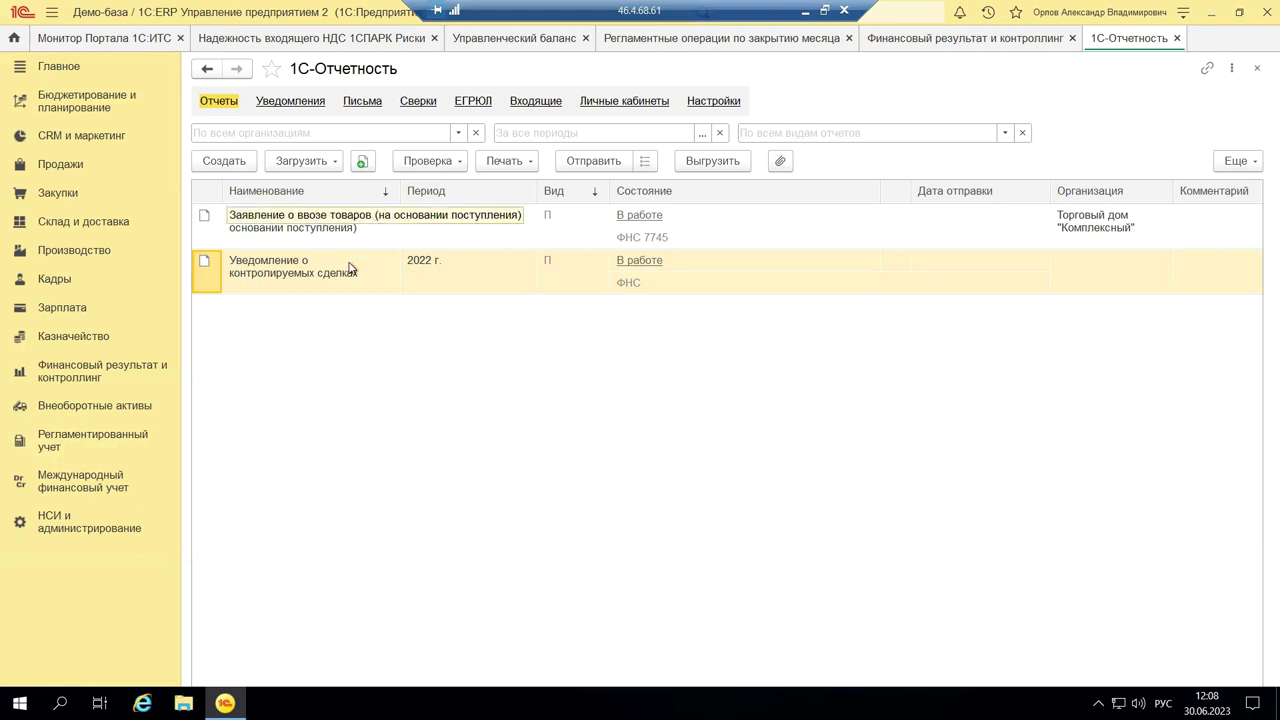
click(277, 279)
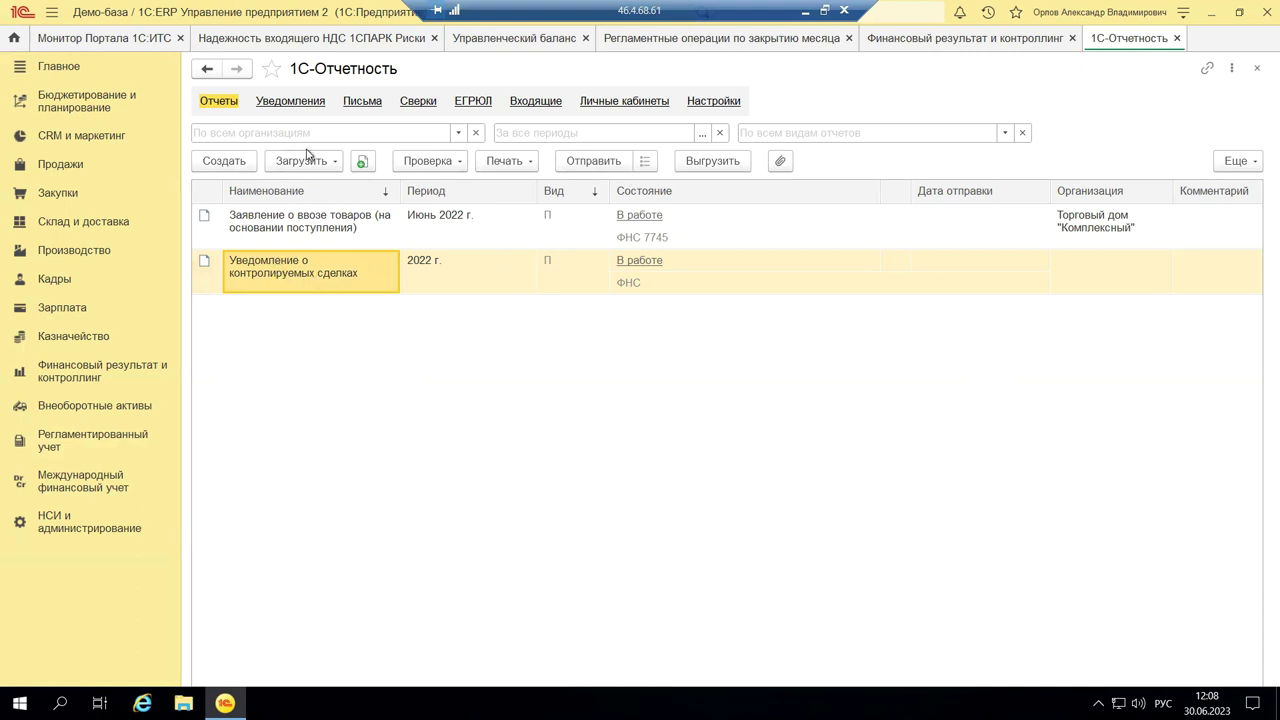
Start creating a regulated report and look through the report types in the Отчетность по физлицам category.
click(238, 163)
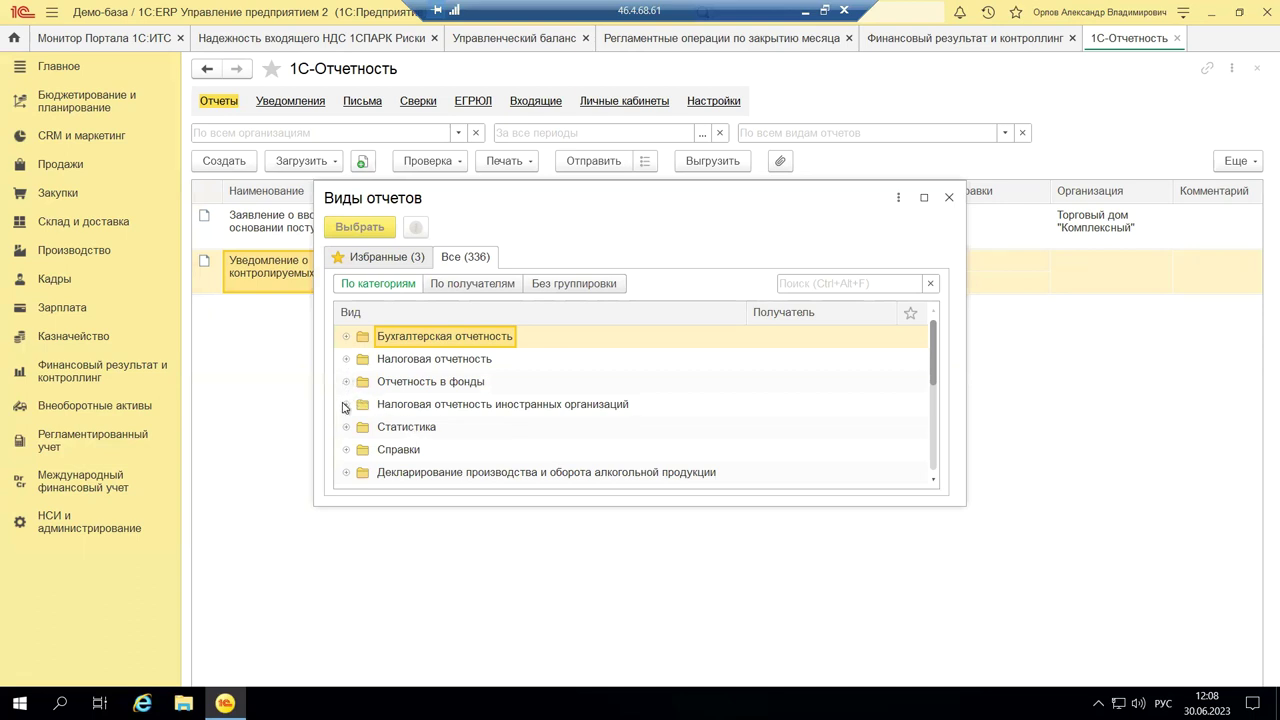
scroll(347, 455, down, 1)
scroll(347, 456, down, 2)
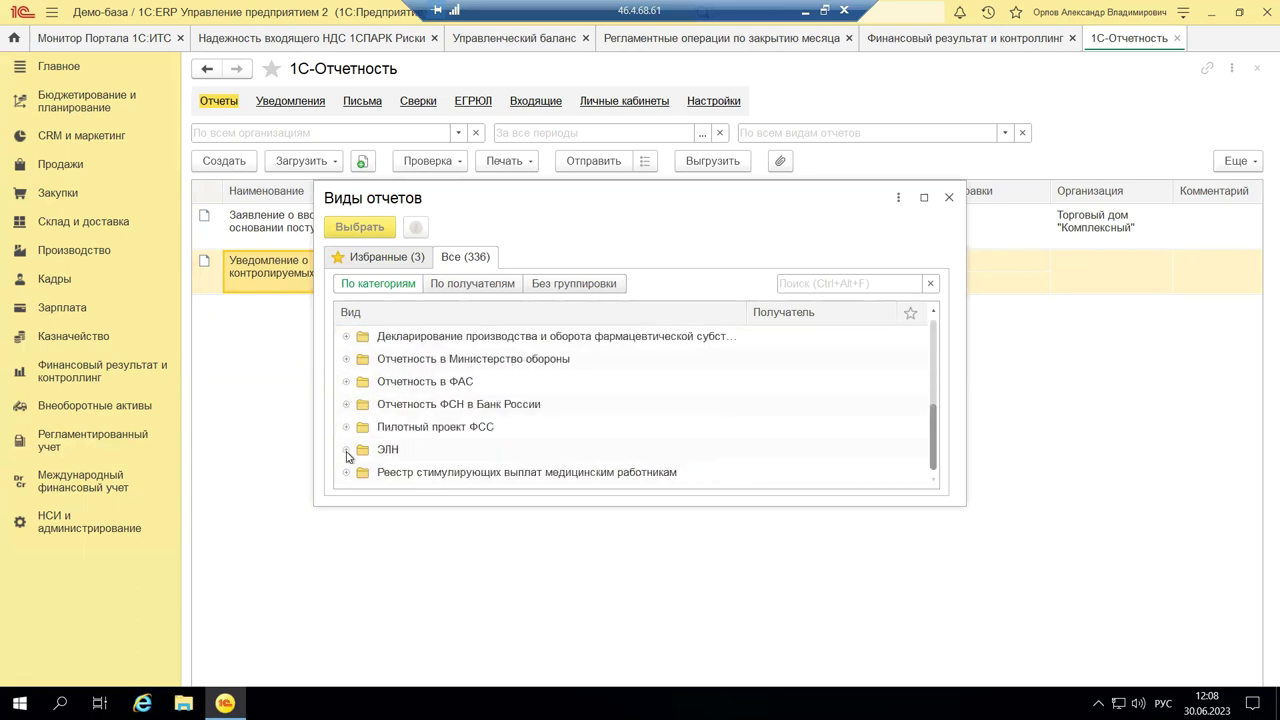
scroll(347, 455, up, 1)
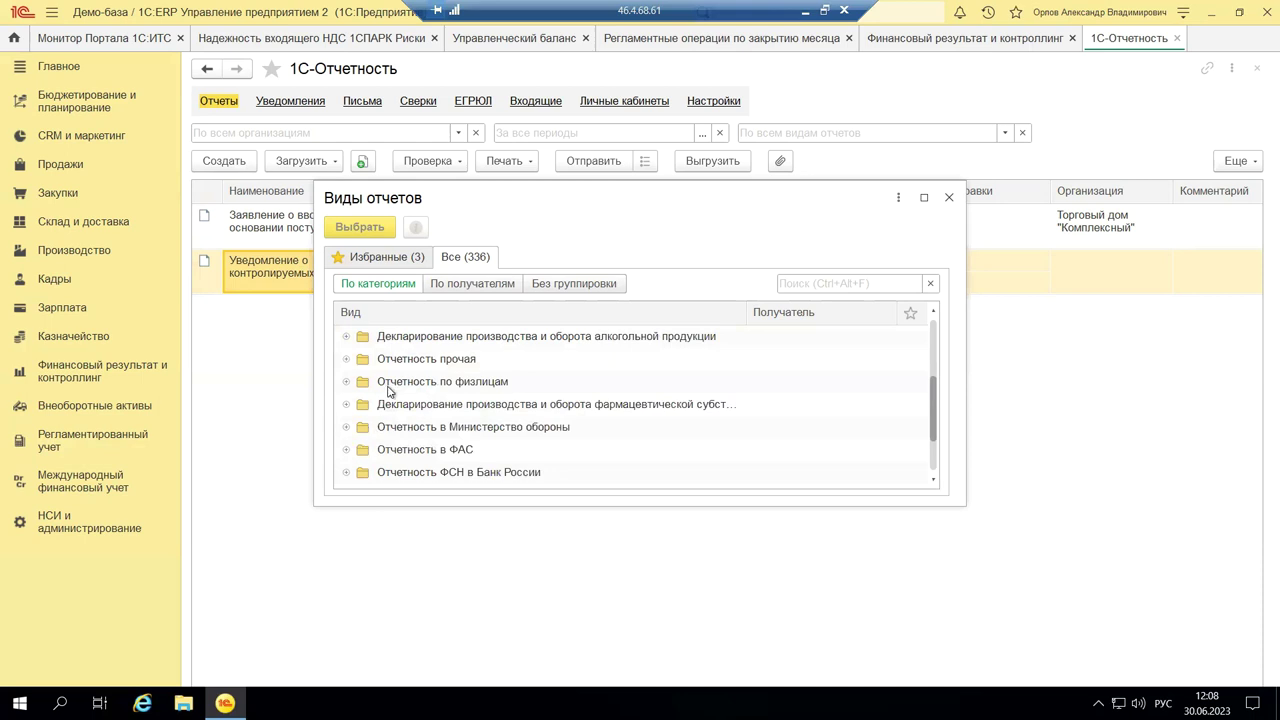
click(346, 382)
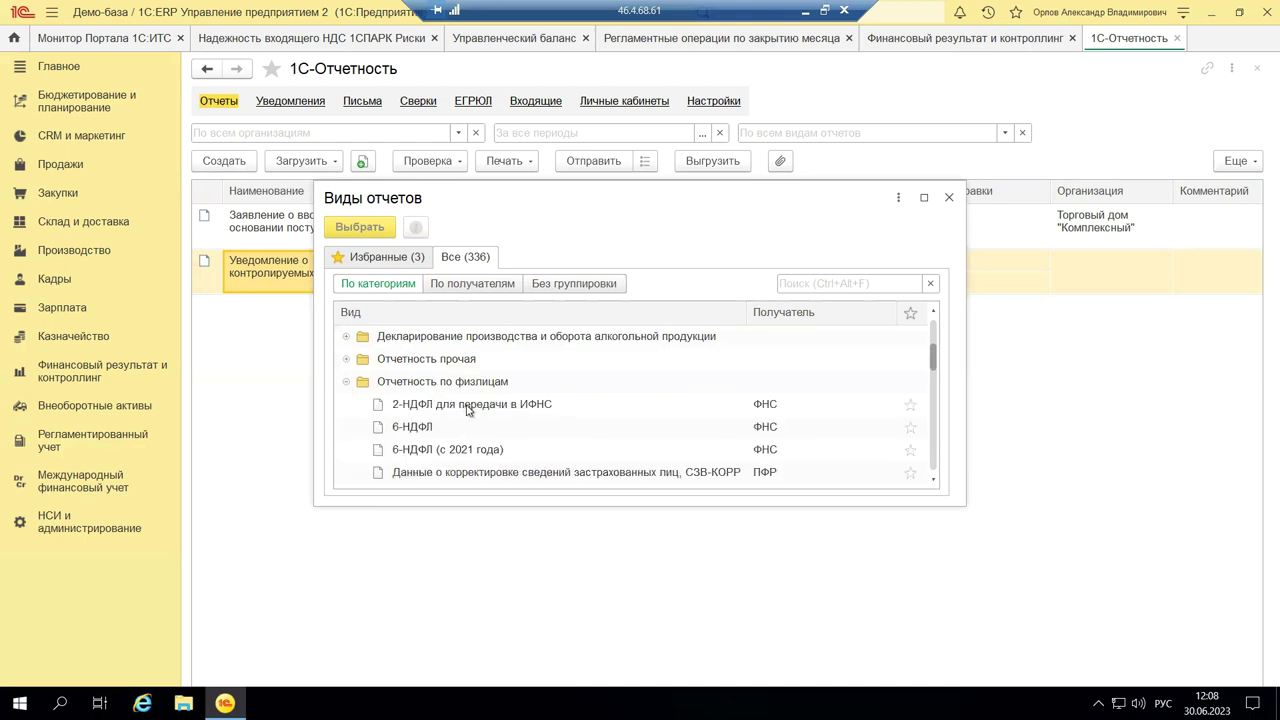
scroll(467, 408, down, 5)
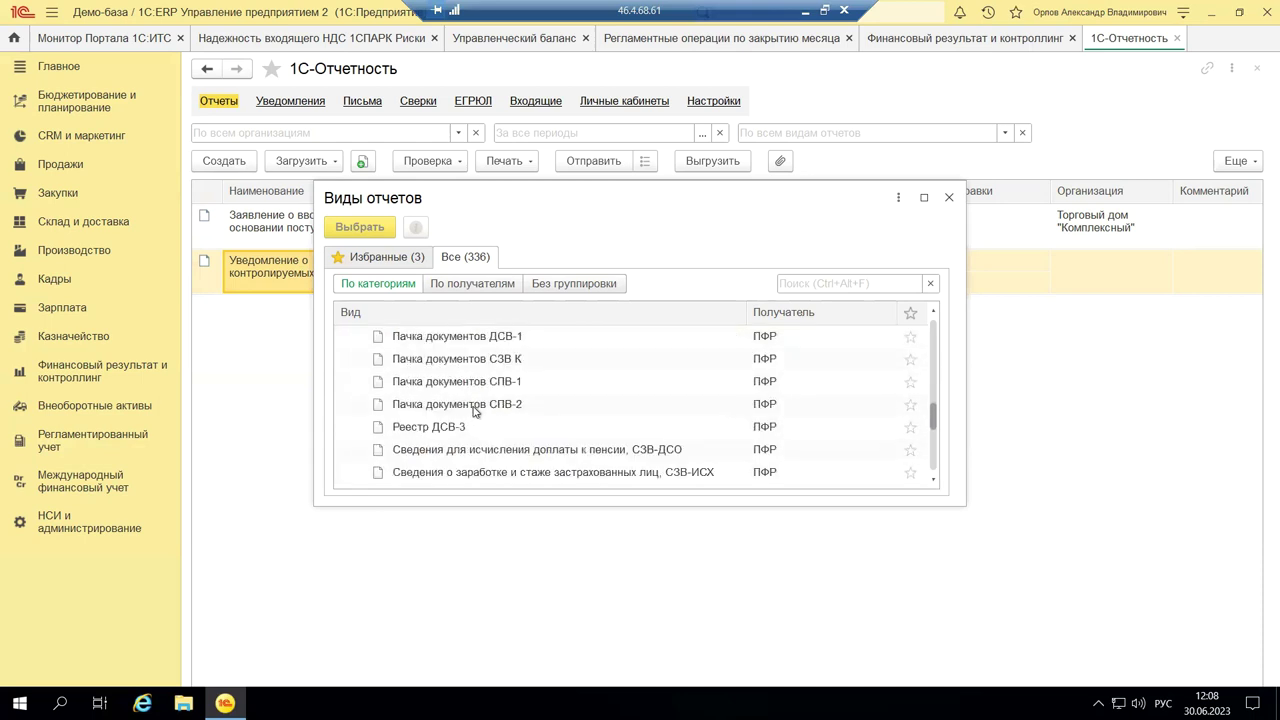
scroll(475, 412, down, 2)
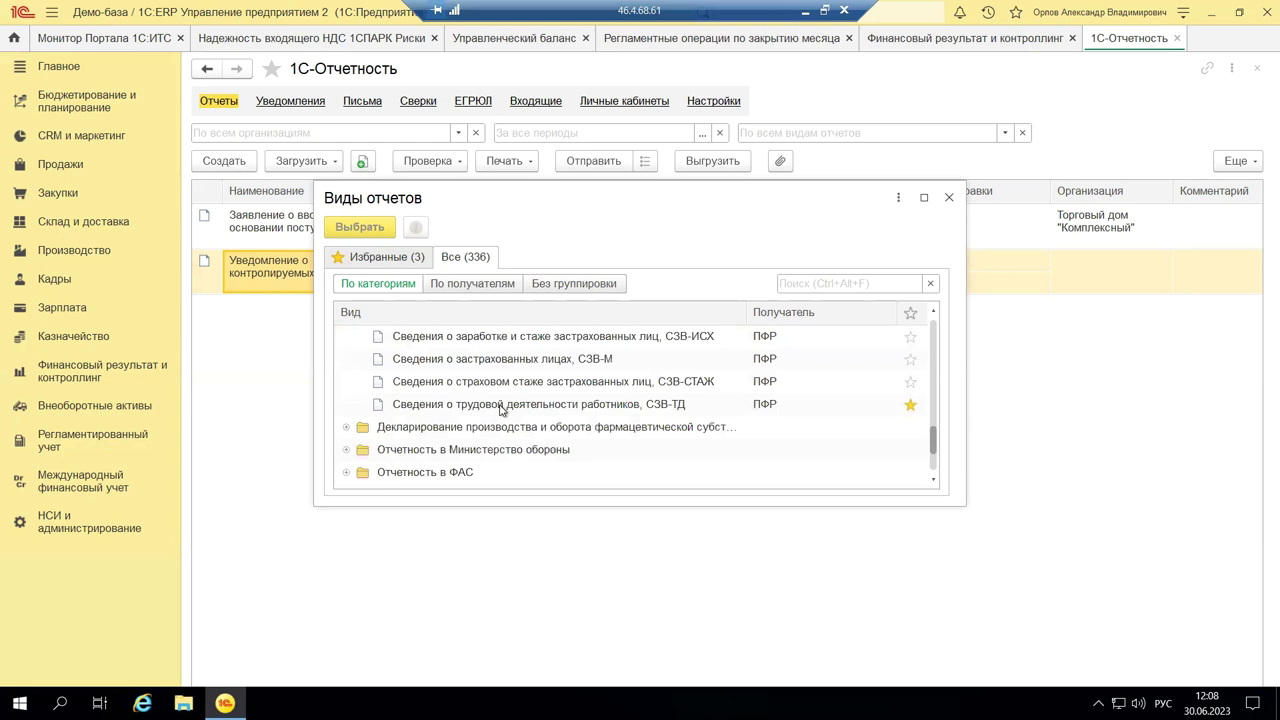
Open a new Сведения о трудовой деятельности работников, СЗВ-ТД form, view its available print forms, and close it without saving.
click(502, 405)
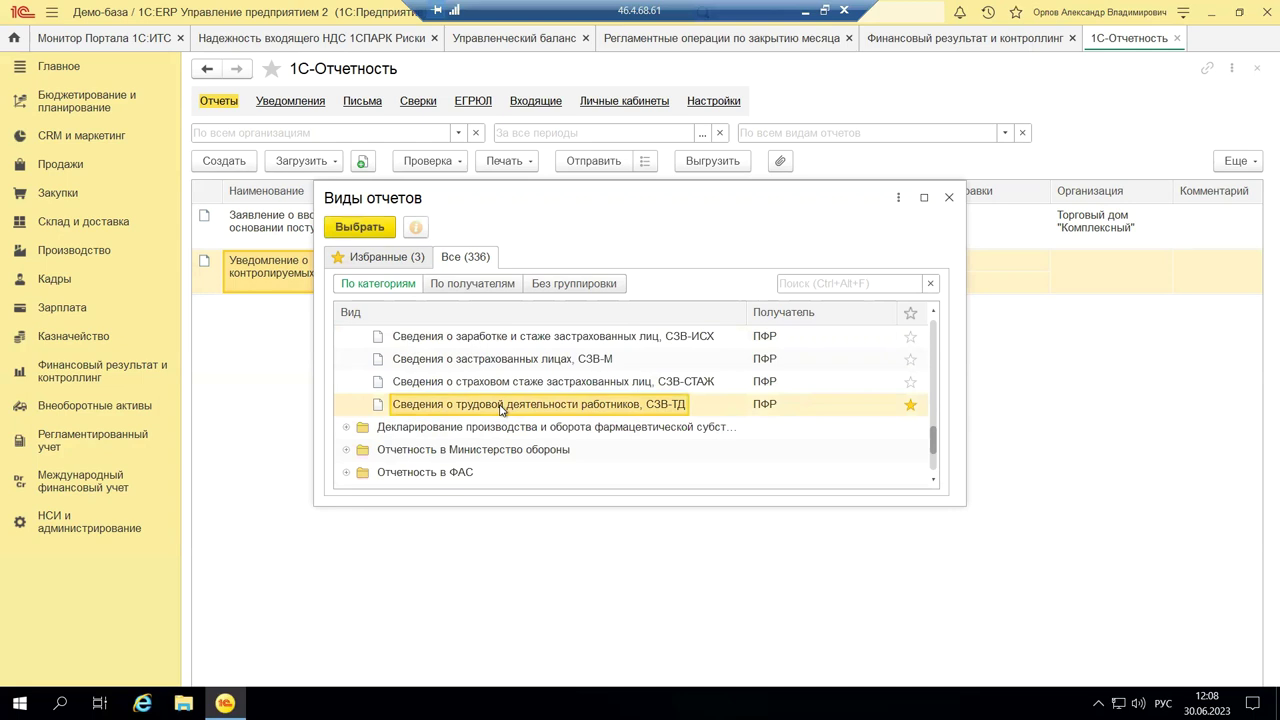
double_click(451, 405)
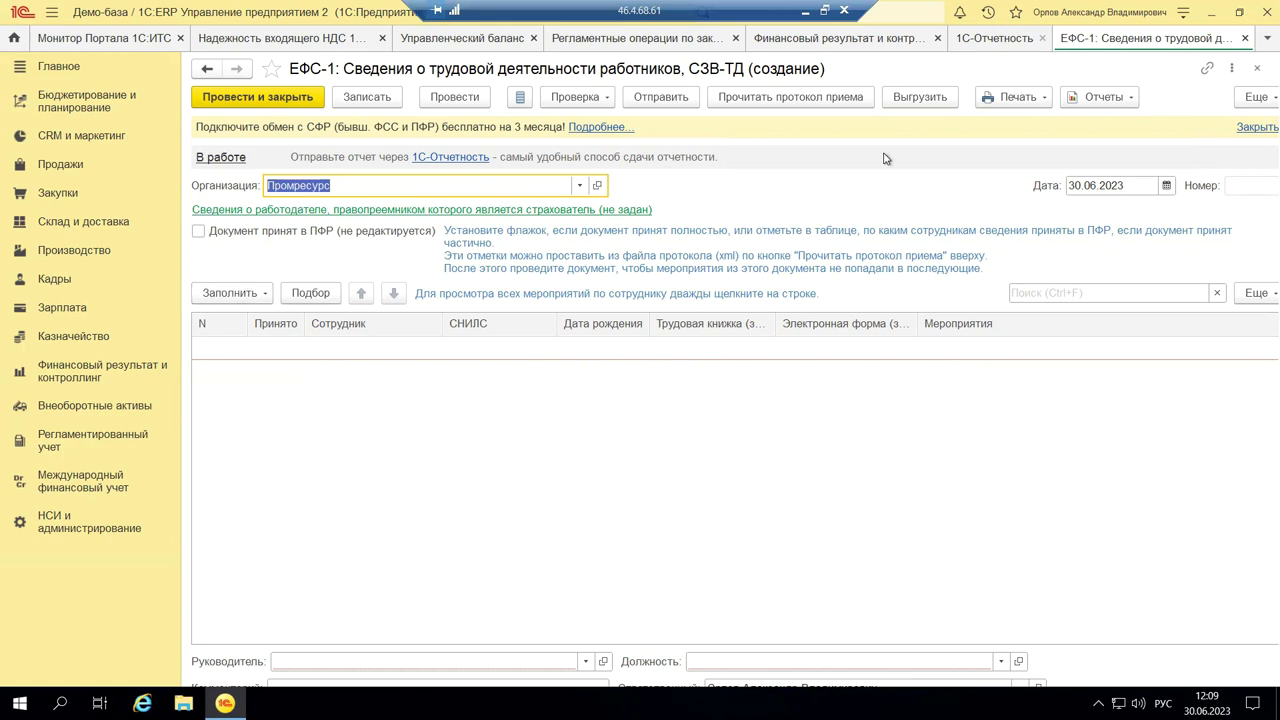
click(1044, 97)
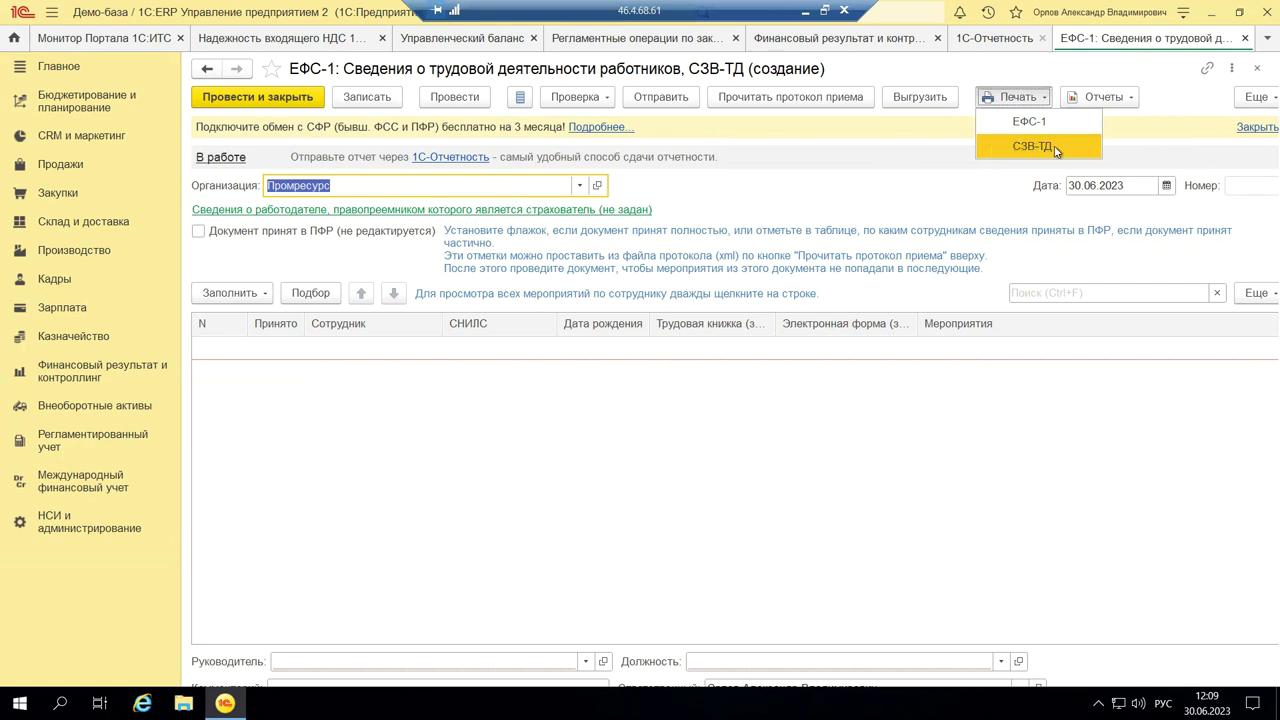
click(1258, 69)
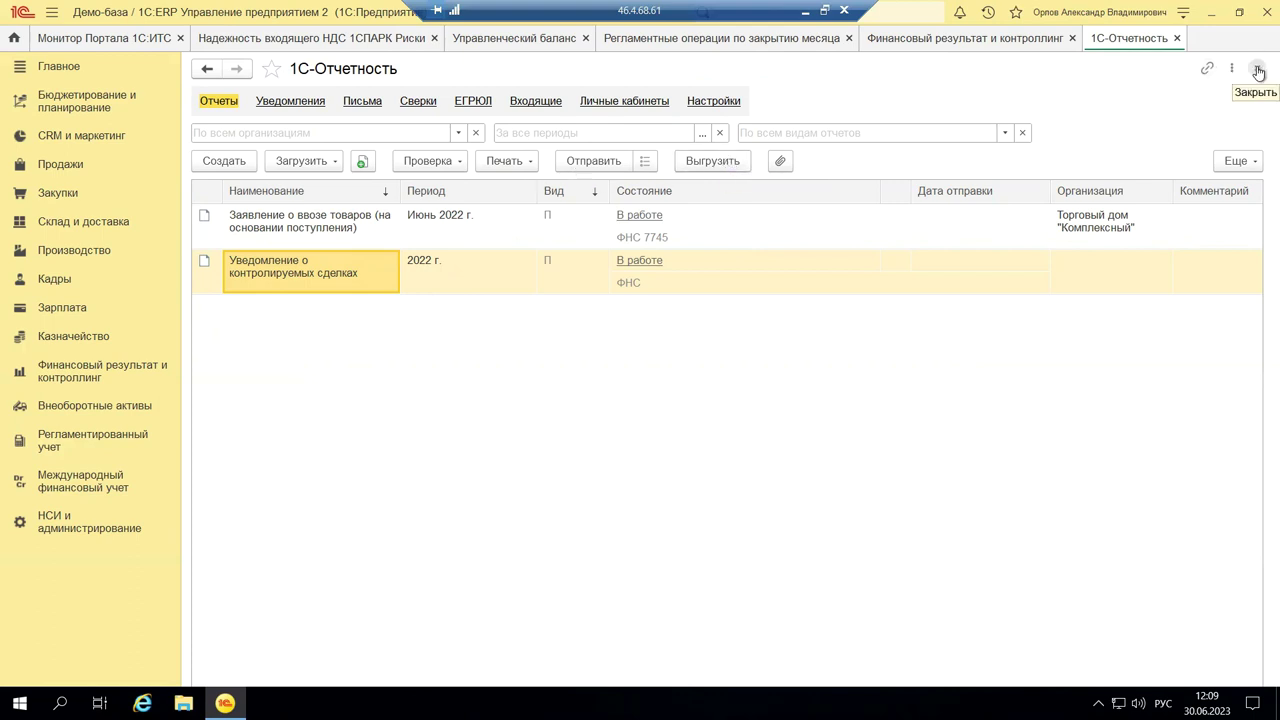
Show the Личные кабинеты page of 1С-Отчетность and open ФТС: Портал статистического декларирования.
click(600, 104)
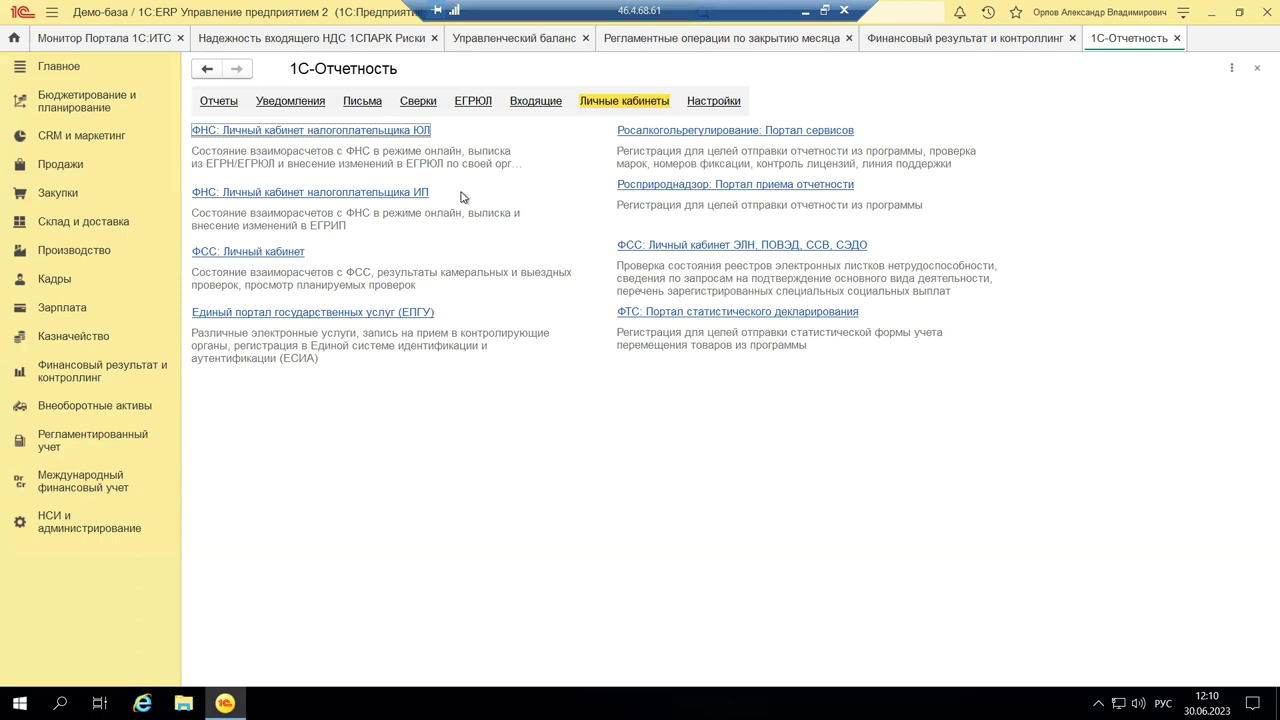
click(646, 312)
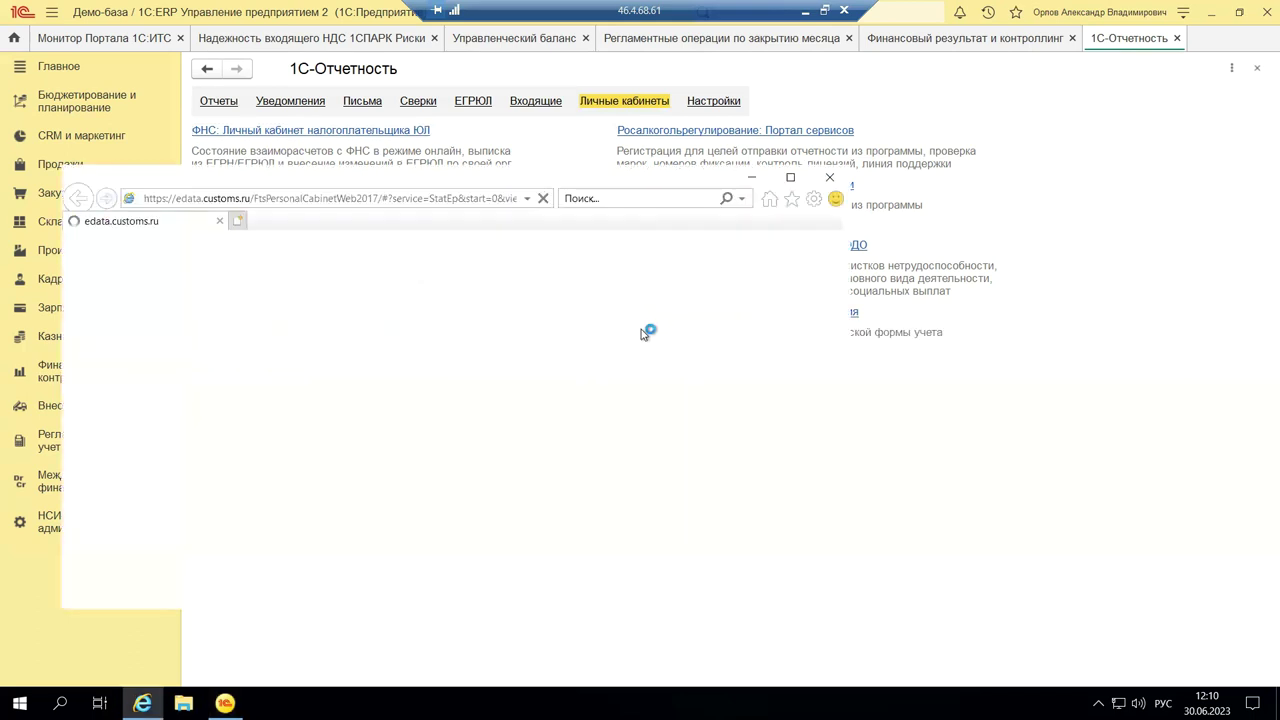